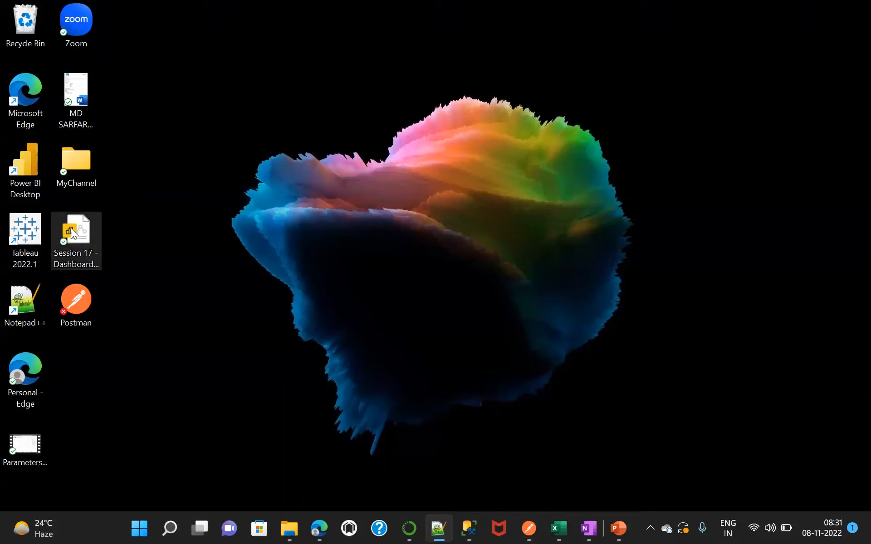
Start Power BI Desktop with a blank report and expand the collapsed Fields pane.
double_click(31, 163)
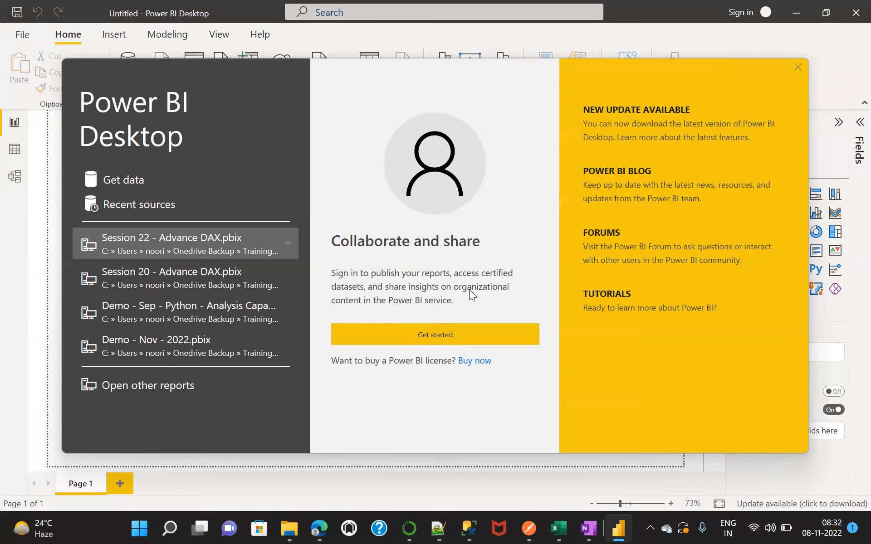
click(797, 68)
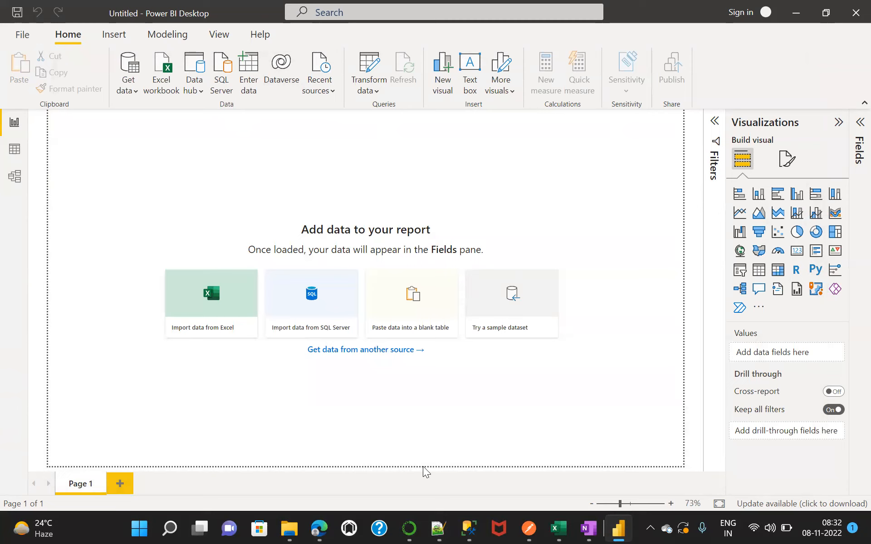
mouse_move(618, 528)
click(854, 129)
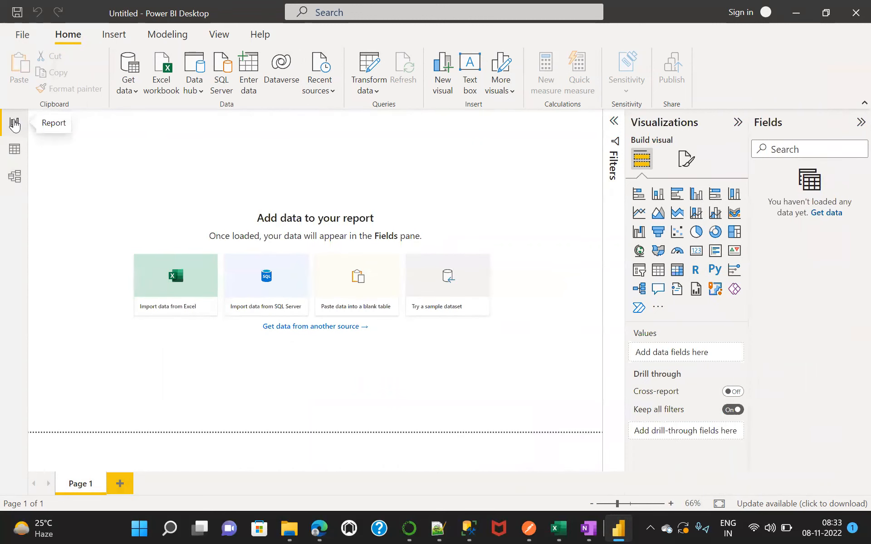
Examine the empty Report, Data and Model views of the new file and return to the Report view.
click(15, 125)
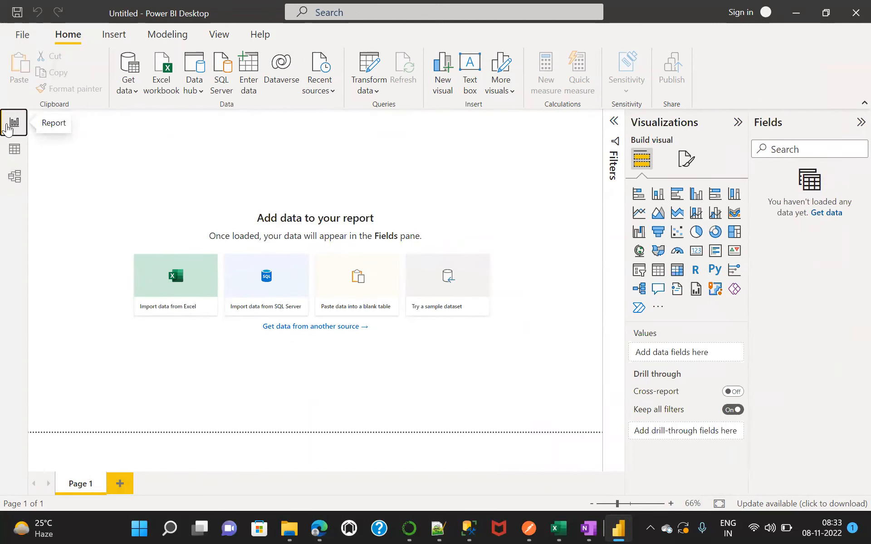
click(14, 151)
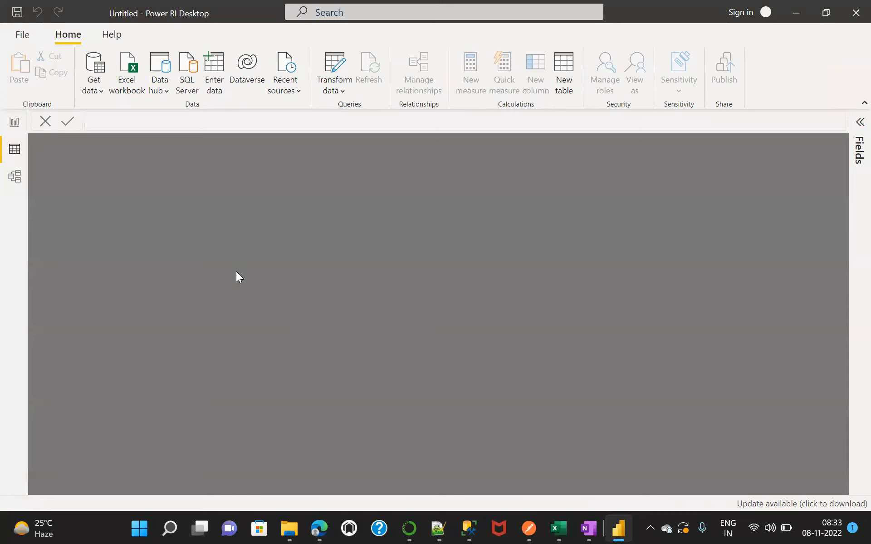
click(15, 178)
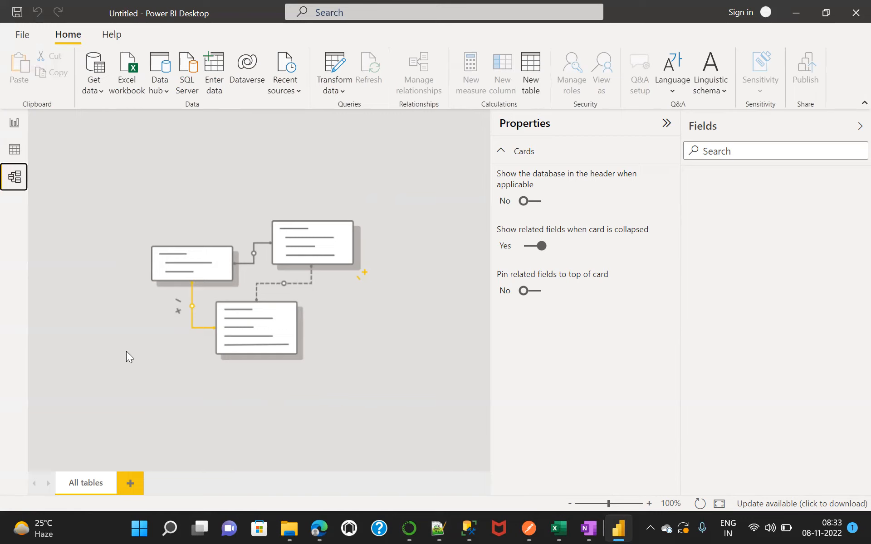
click(14, 122)
click(15, 155)
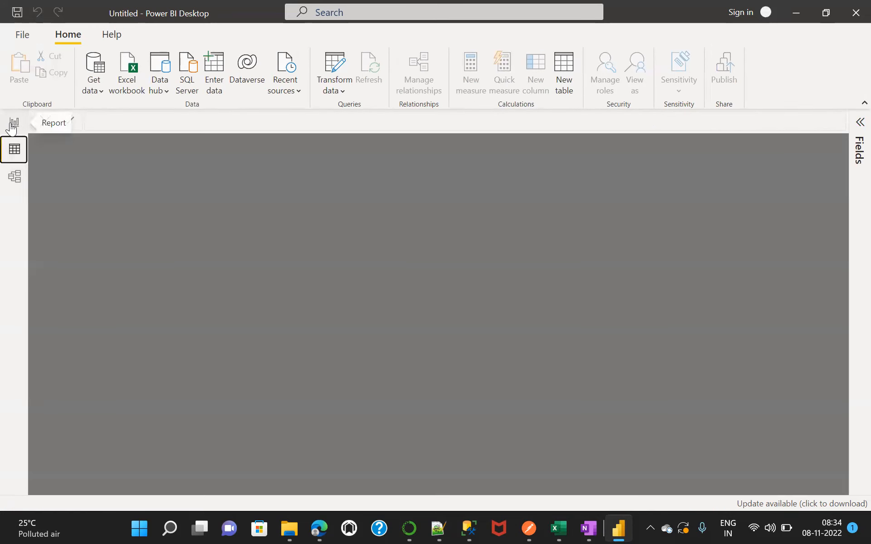
click(14, 123)
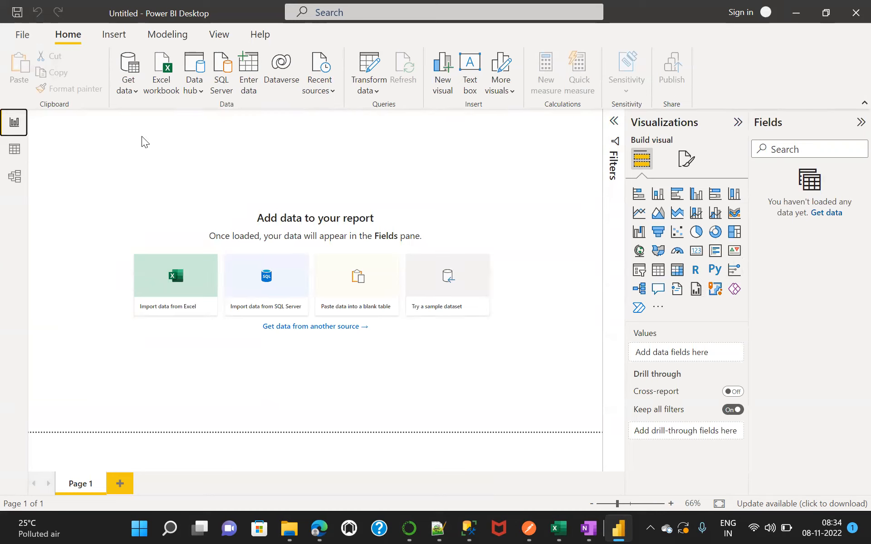
click(13, 153)
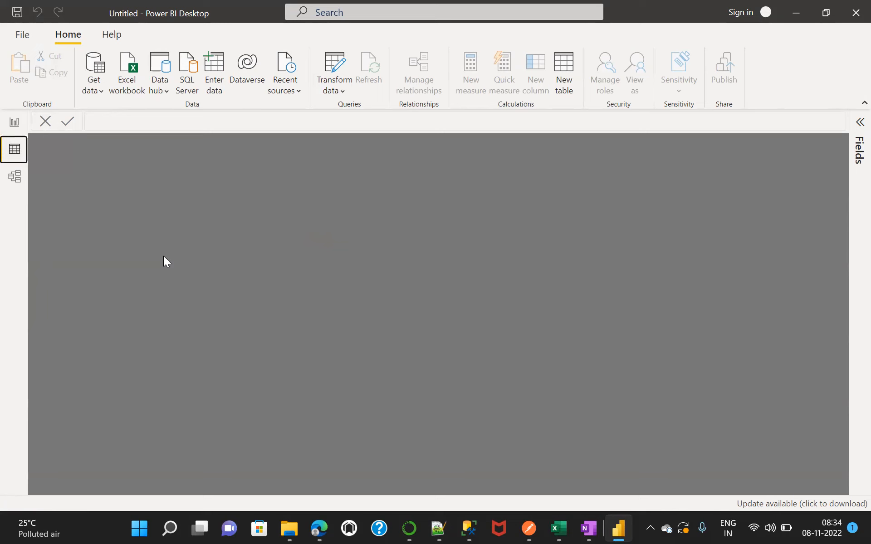
click(15, 178)
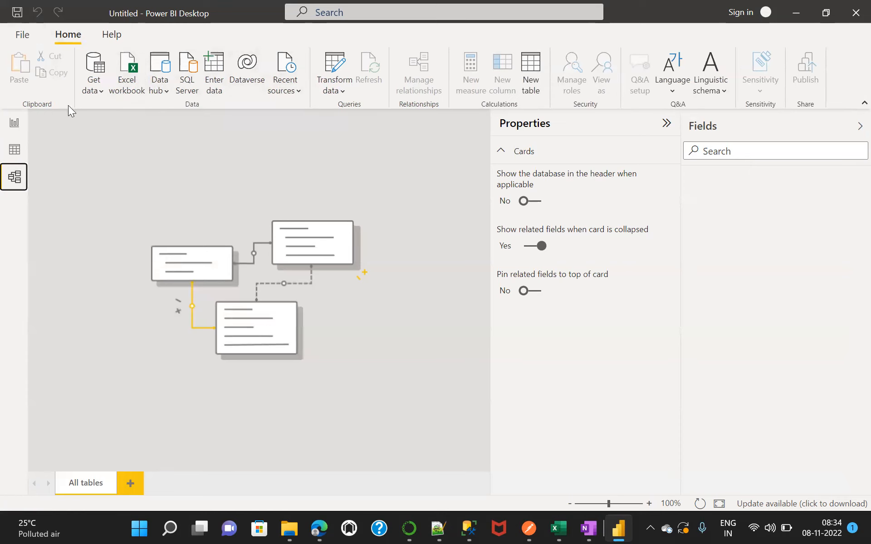
click(14, 122)
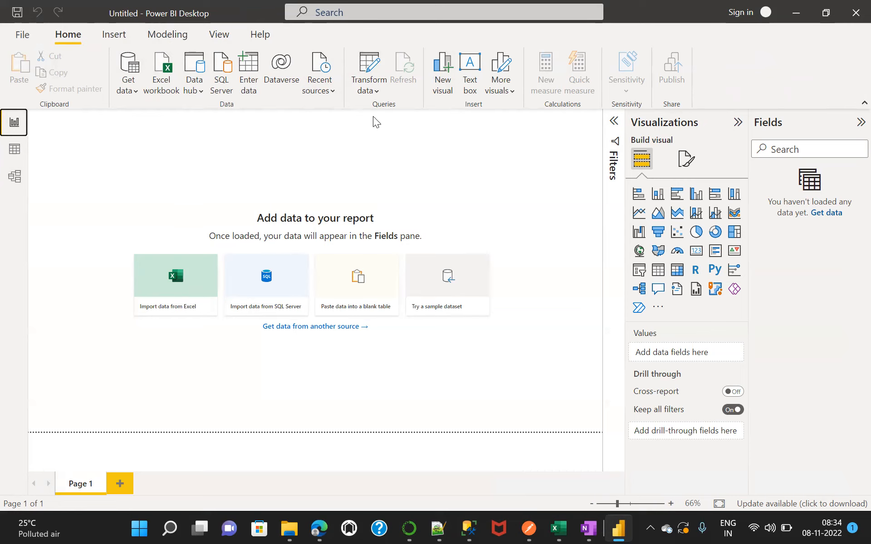
Look at the Power Query Editor for the empty report and close it again.
click(378, 92)
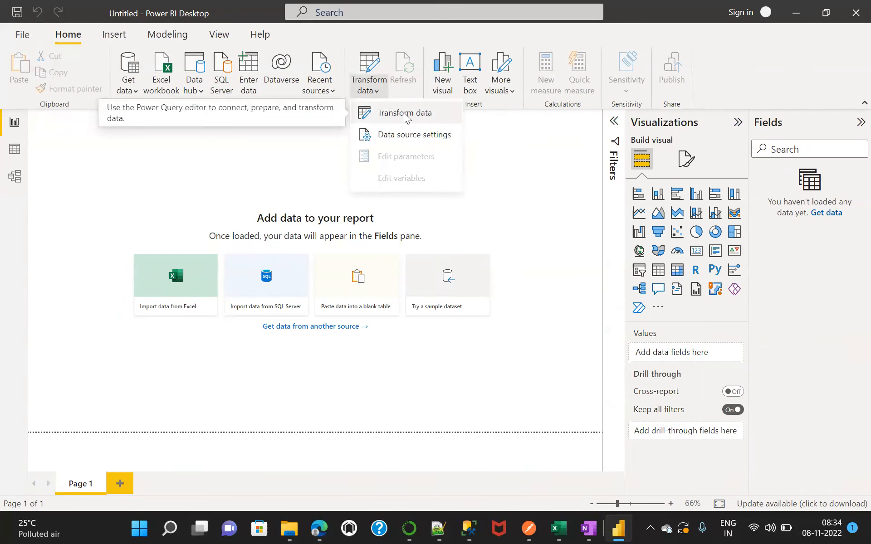
click(405, 117)
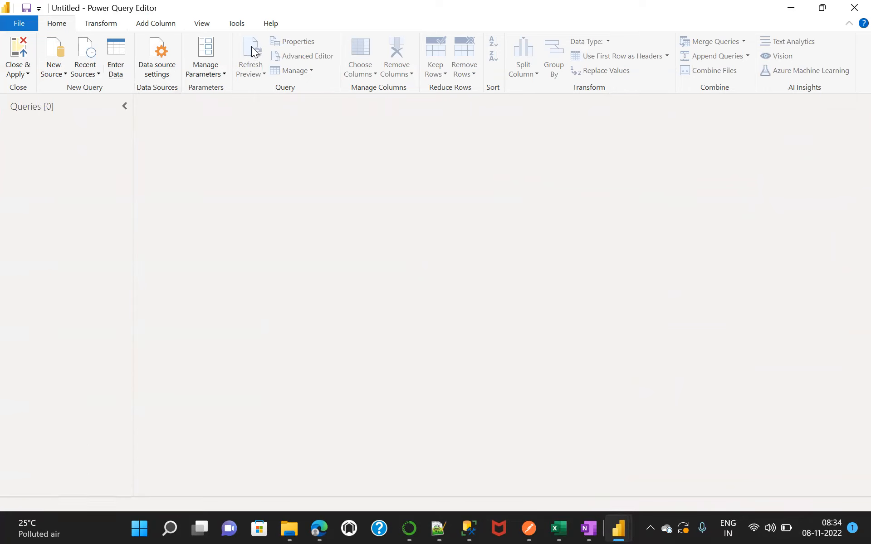
click(852, 12)
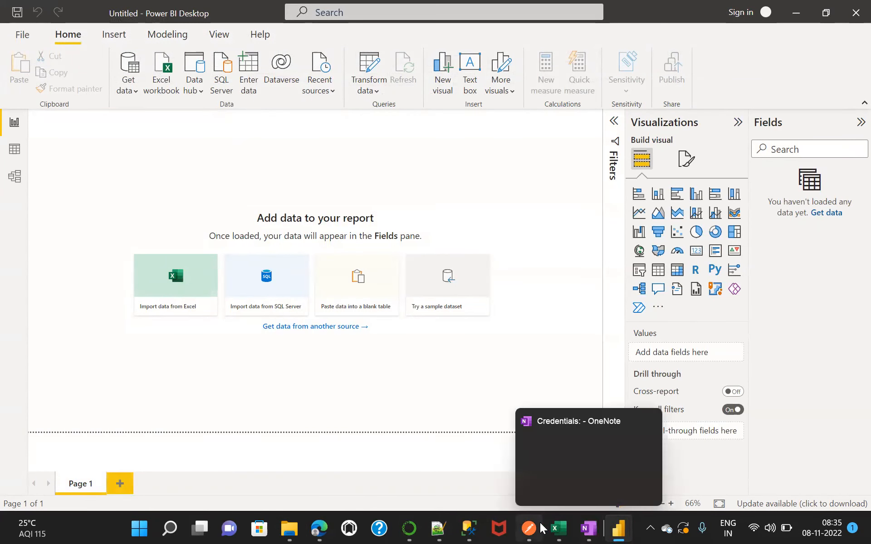
Open the Power BI - CS1 PowerPoint presentation from the CS-1 folder.
mouse_move(620, 528)
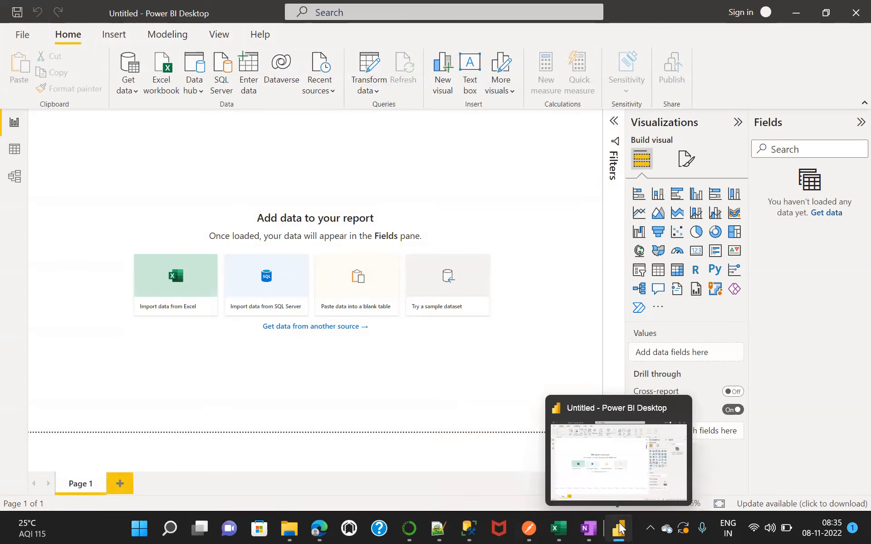
click(650, 527)
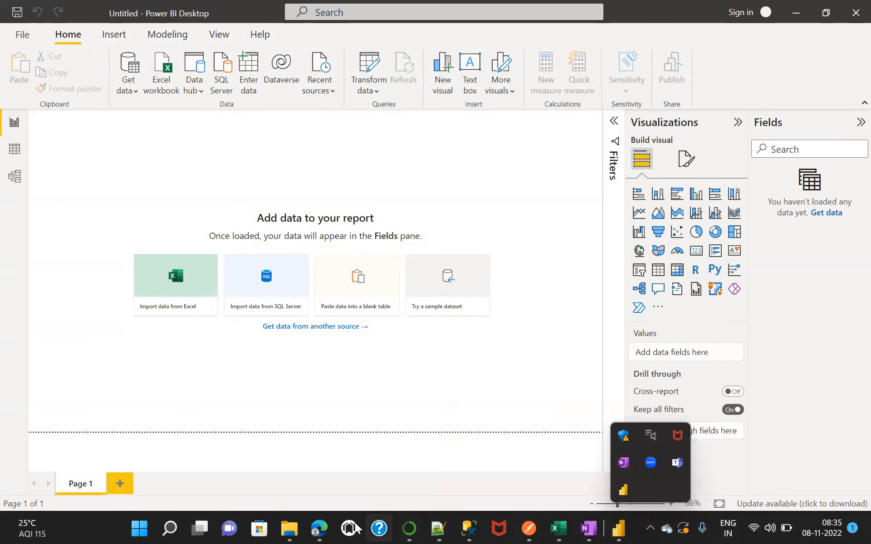
mouse_move(306, 529)
mouse_move(287, 529)
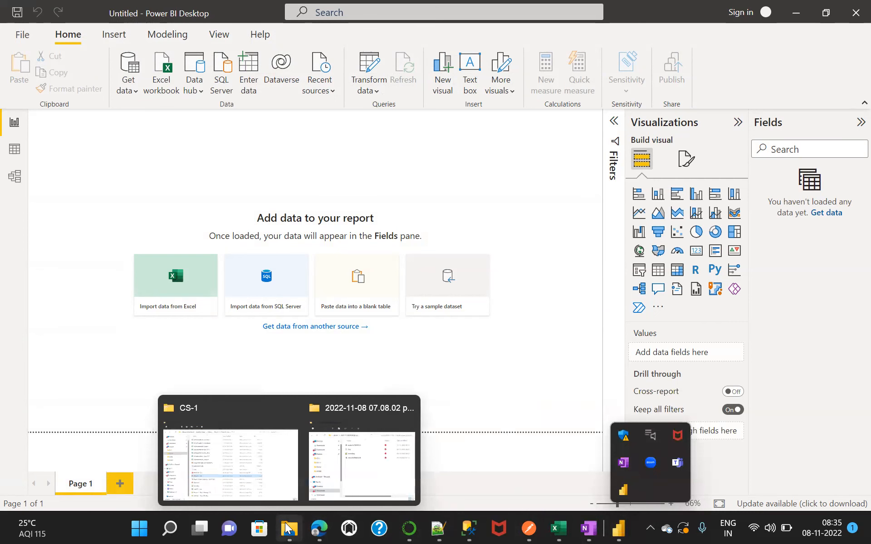
click(246, 499)
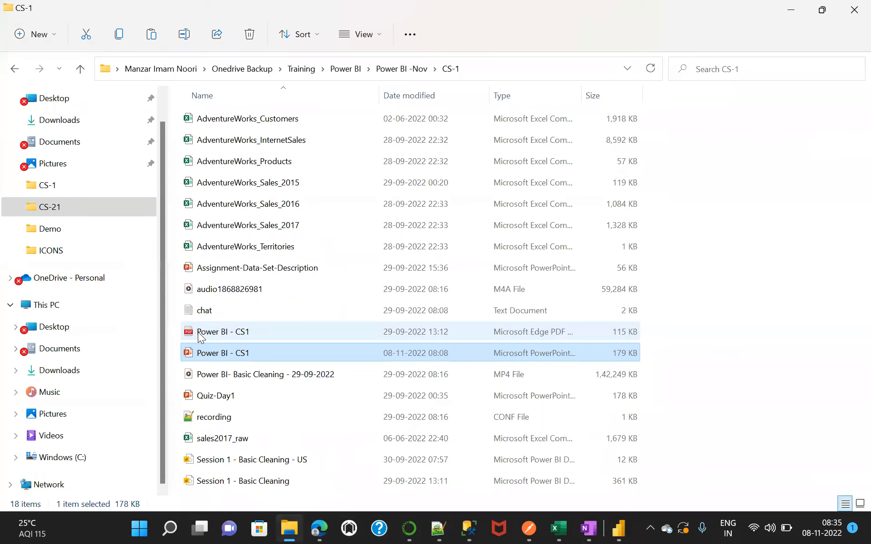
double_click(257, 353)
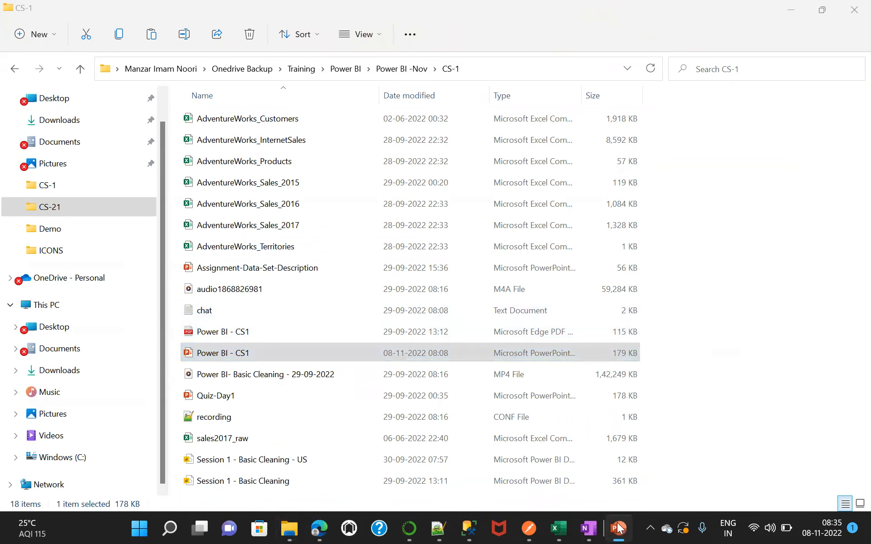
click(618, 527)
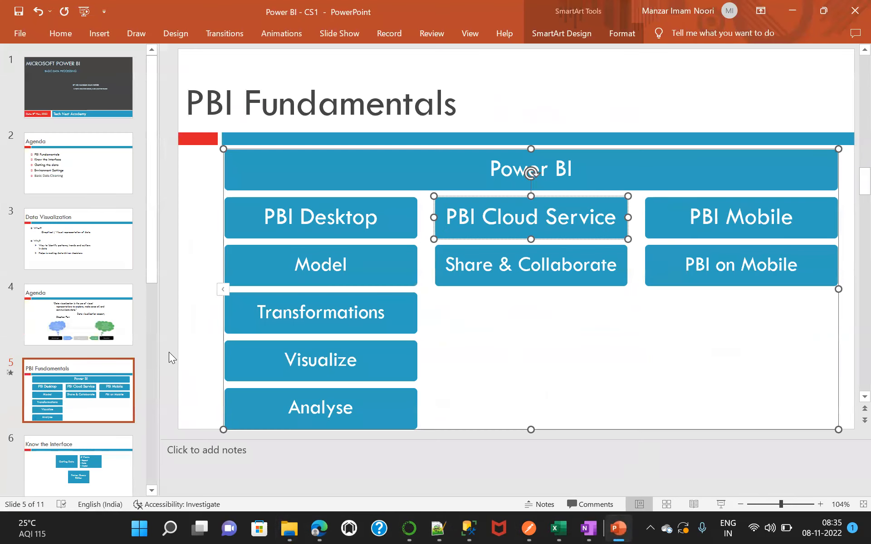
Go through the Know the Interface and Environment Setting slides and return to the blank report in Power BI Desktop.
click(190, 358)
scroll(190, 358, down, 1)
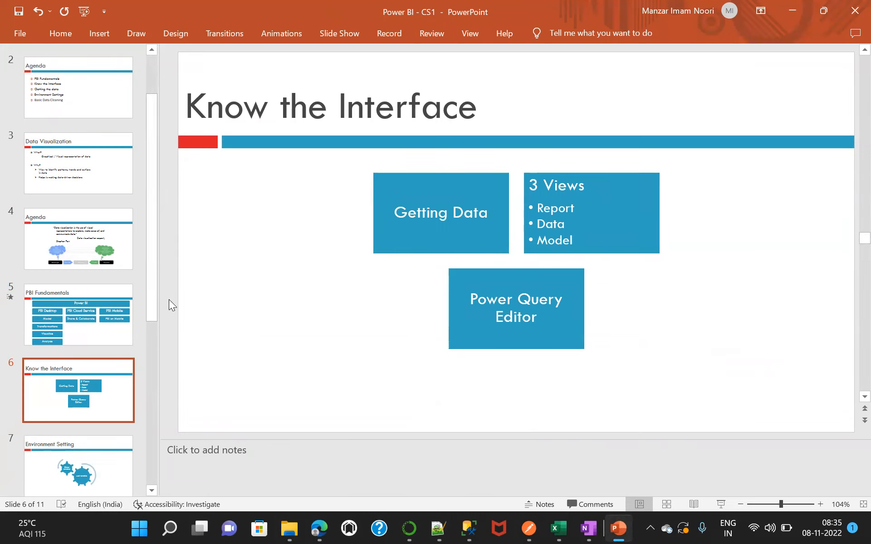
scroll(169, 299, down, 1)
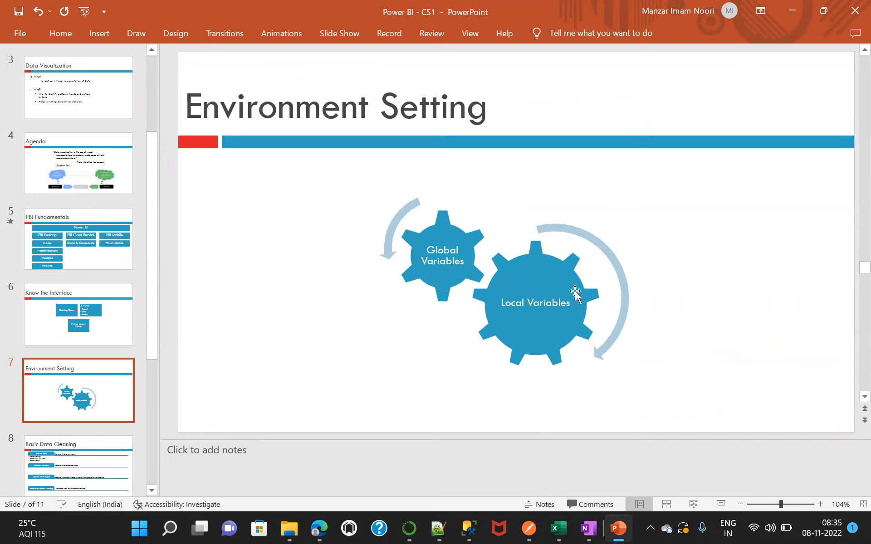
click(789, 9)
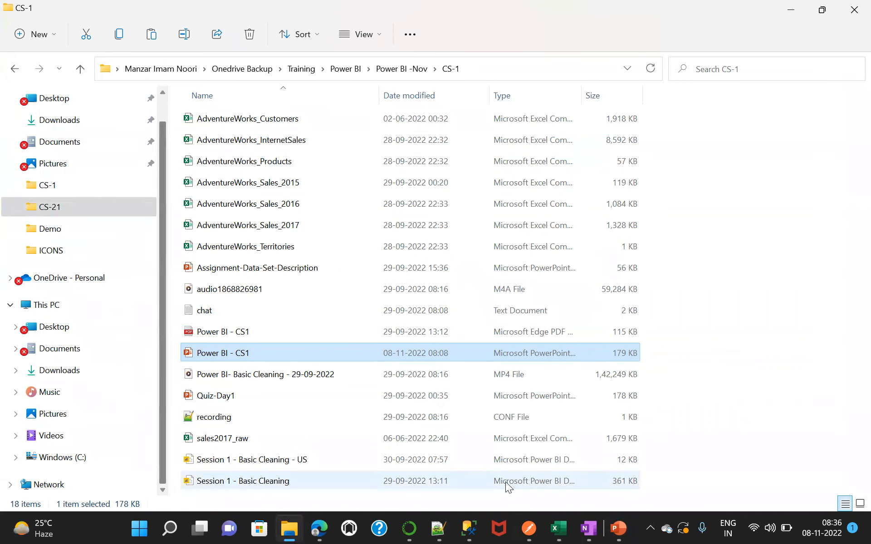
click(652, 529)
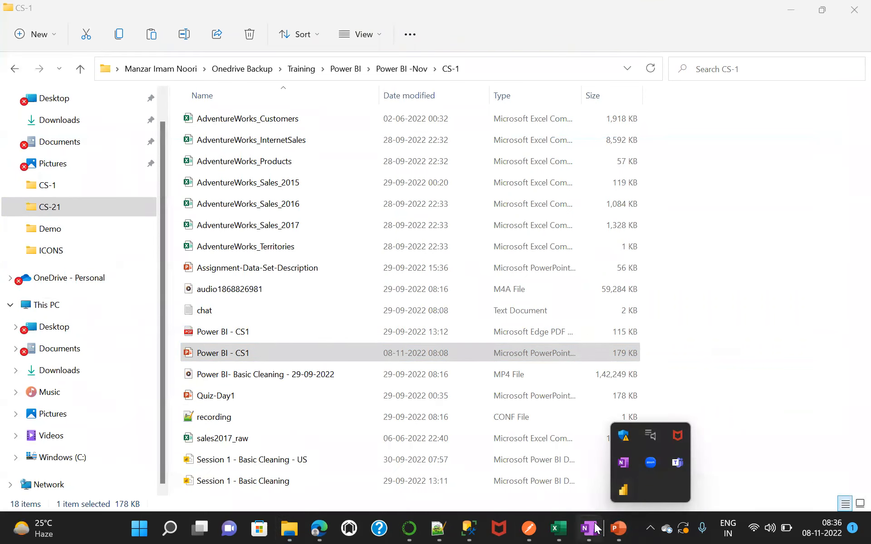
click(793, 13)
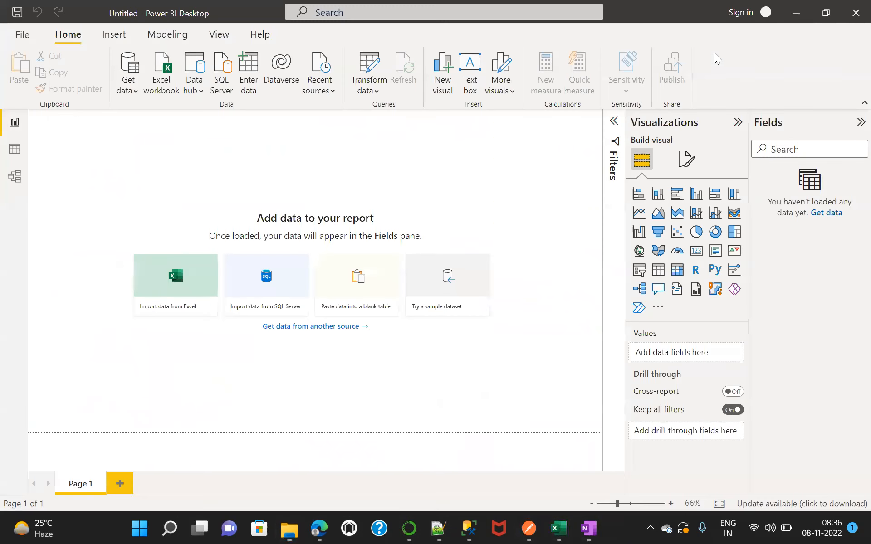
Add a Q&A visual to the empty report page and open the program's Options dialog.
double_click(452, 203)
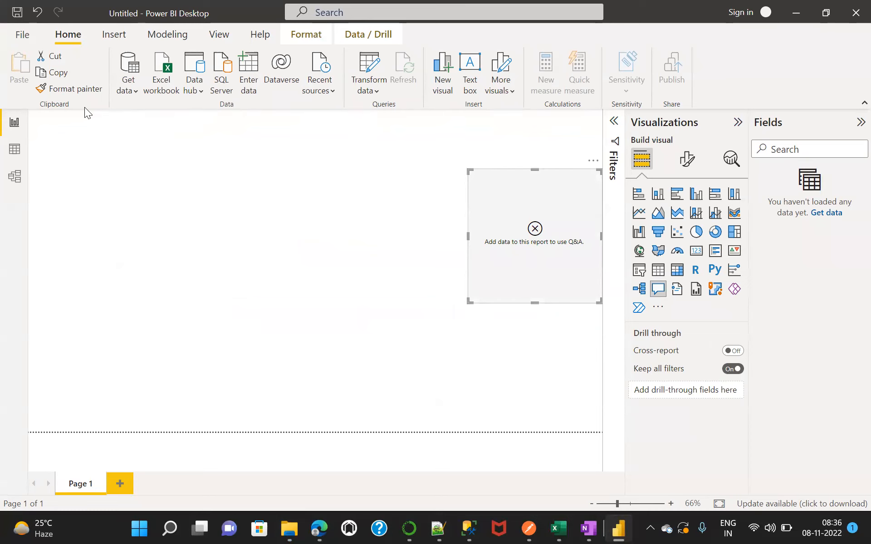
click(23, 35)
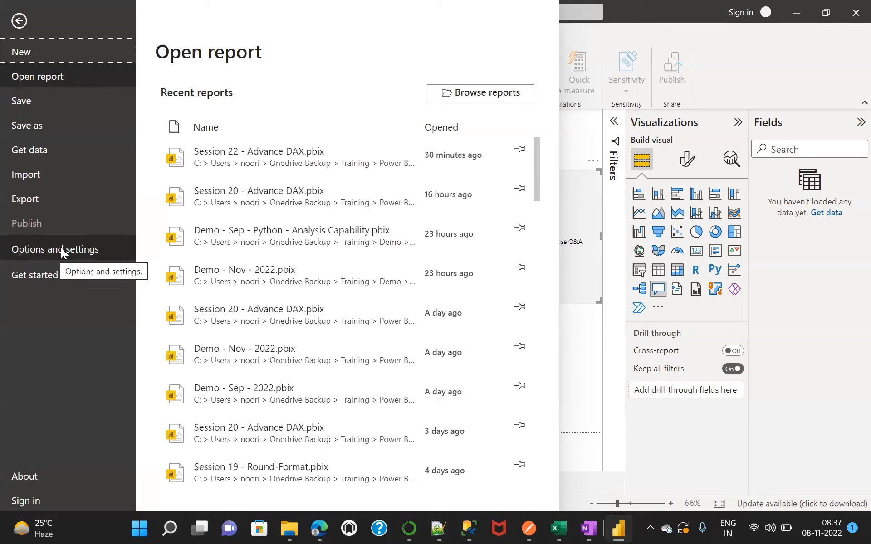
click(38, 253)
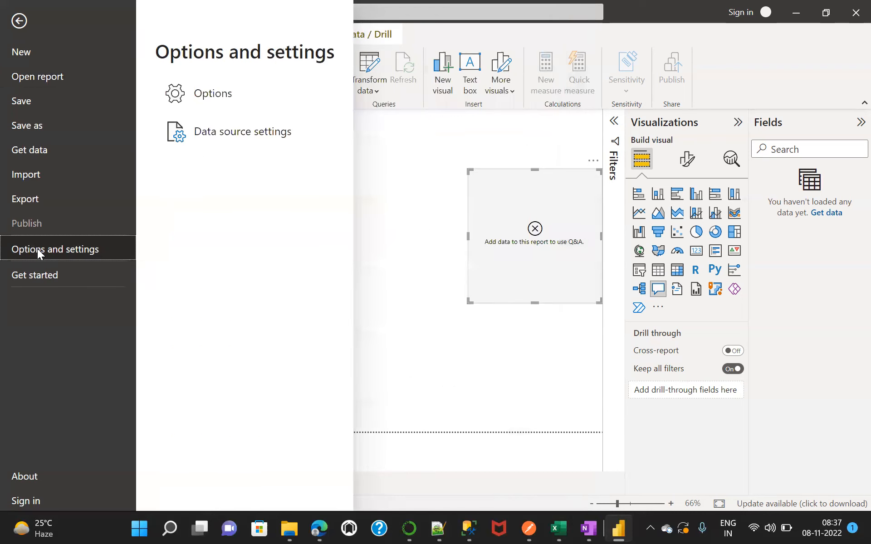
click(208, 94)
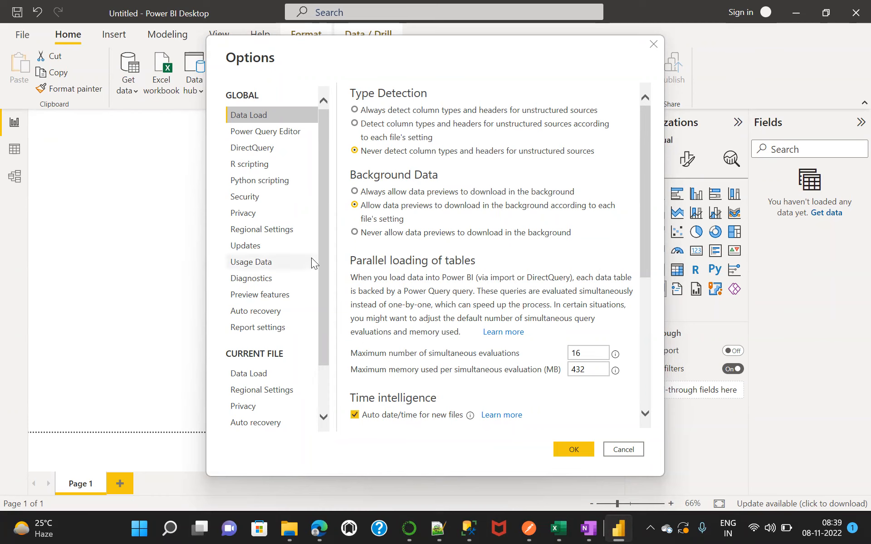
Examine the global Regional Settings and compare the Data Load options for the current file with the global ones.
click(259, 229)
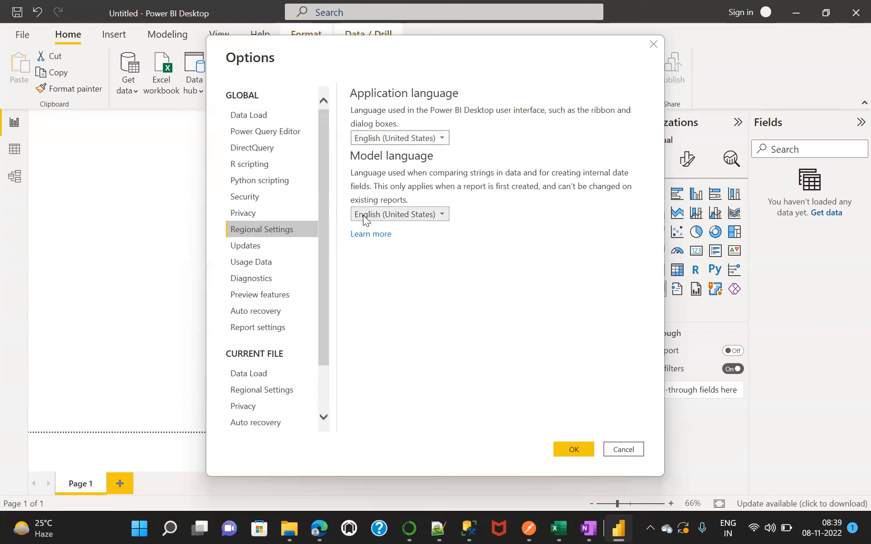
click(441, 215)
click(443, 215)
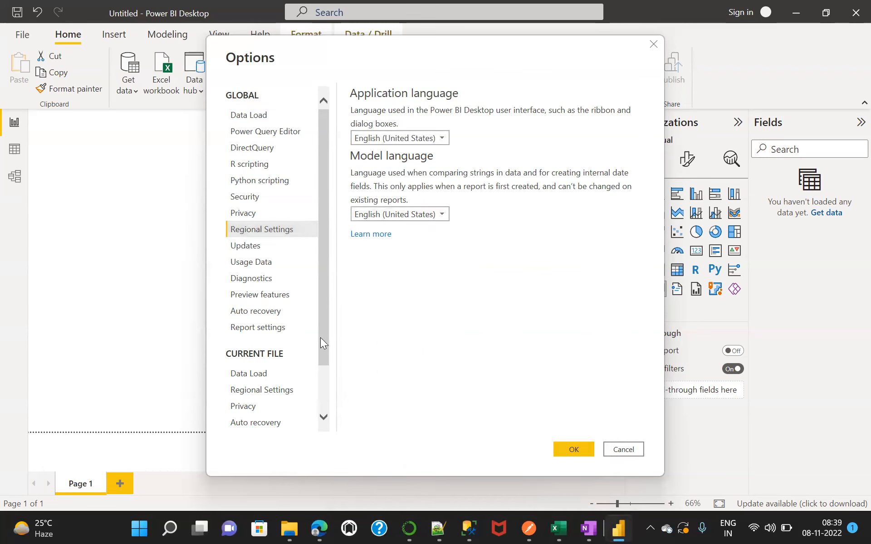
drag(323, 329, 339, 314)
click(256, 376)
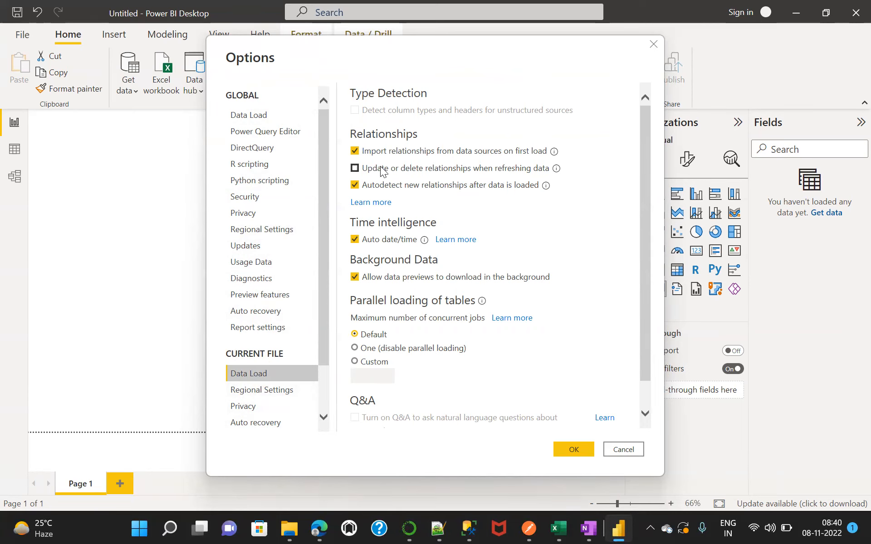
click(257, 117)
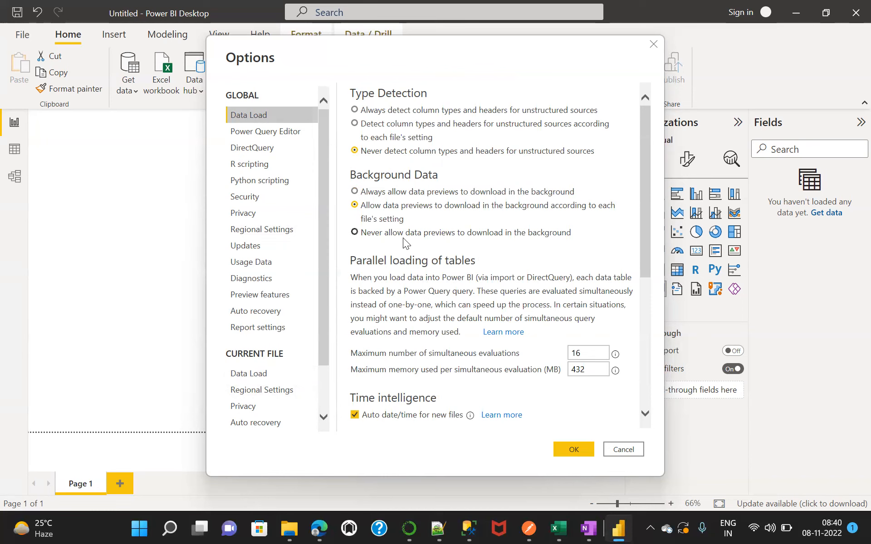
Turn off importing relationships from data sources on first load in the current file's Data Load options.
click(246, 375)
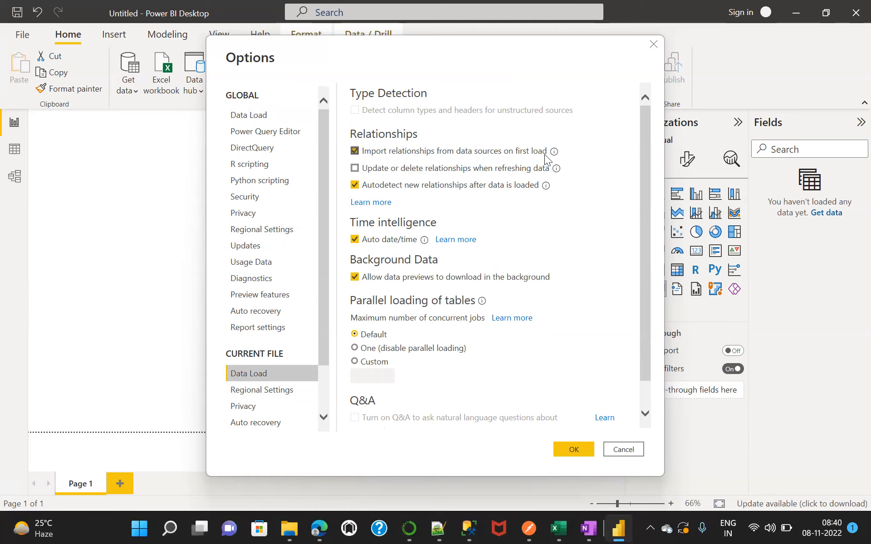
click(355, 151)
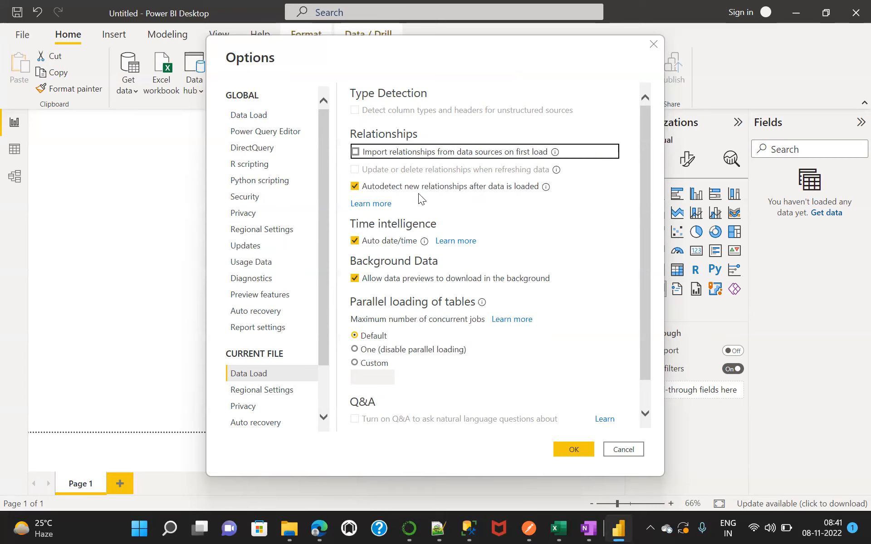
Turn off autodetecting new relationships after data is loaded and set the current file's locale for import to English (United States).
click(355, 187)
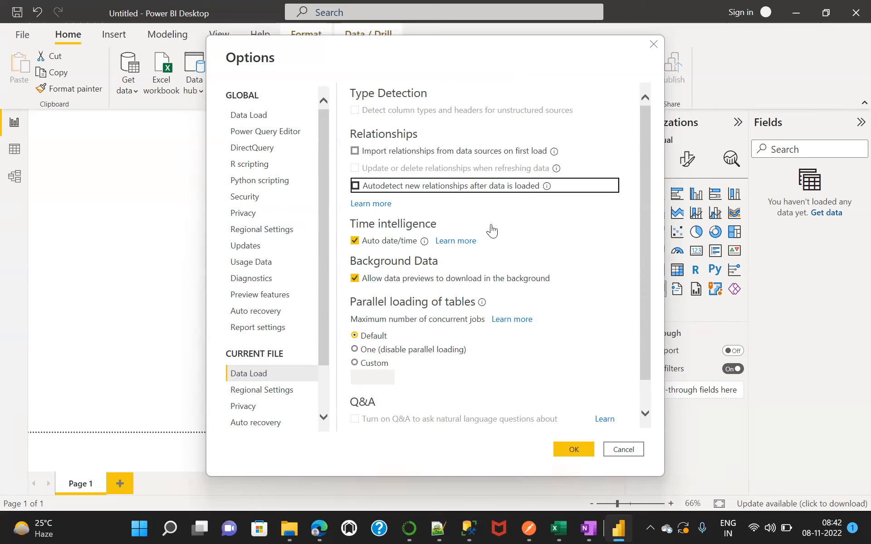
click(252, 391)
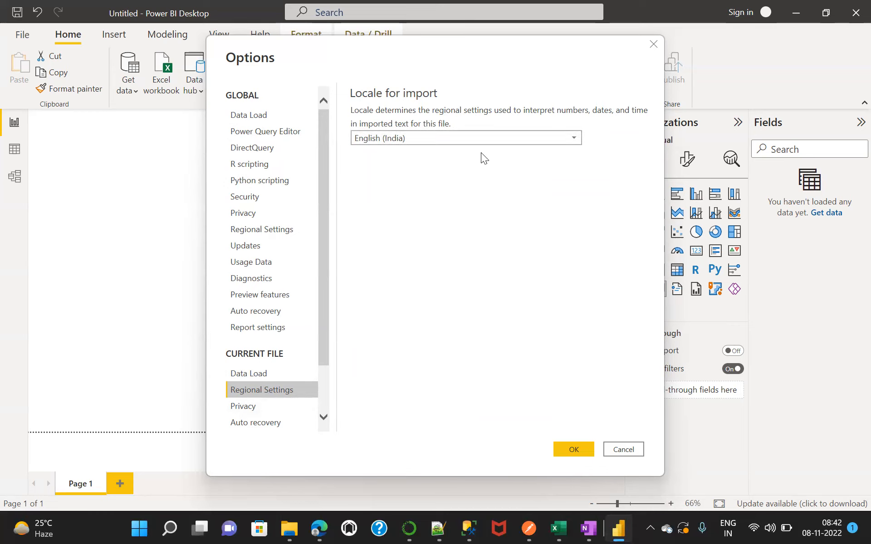
click(469, 138)
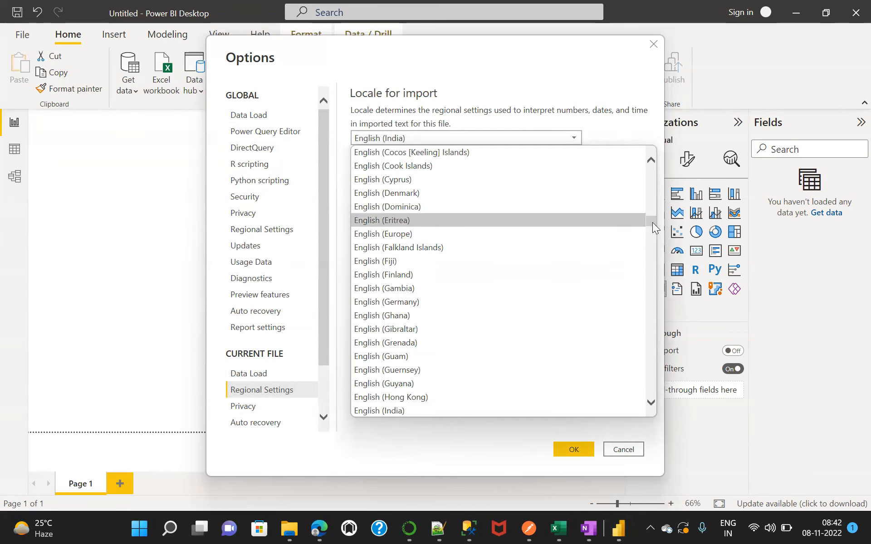
drag(651, 220, 654, 245)
click(415, 363)
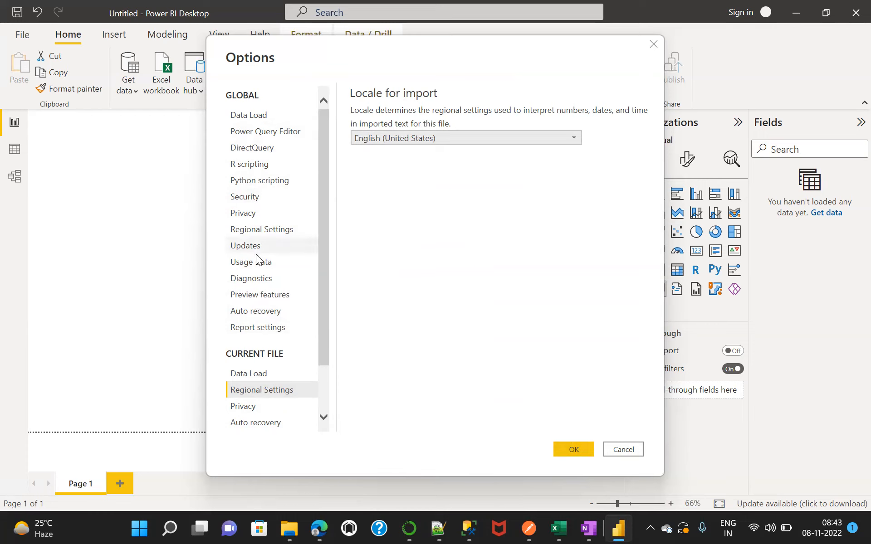
Compare the global and current-file Regional Settings, recheck the current file's Data Load options, and apply the Options changes.
click(249, 231)
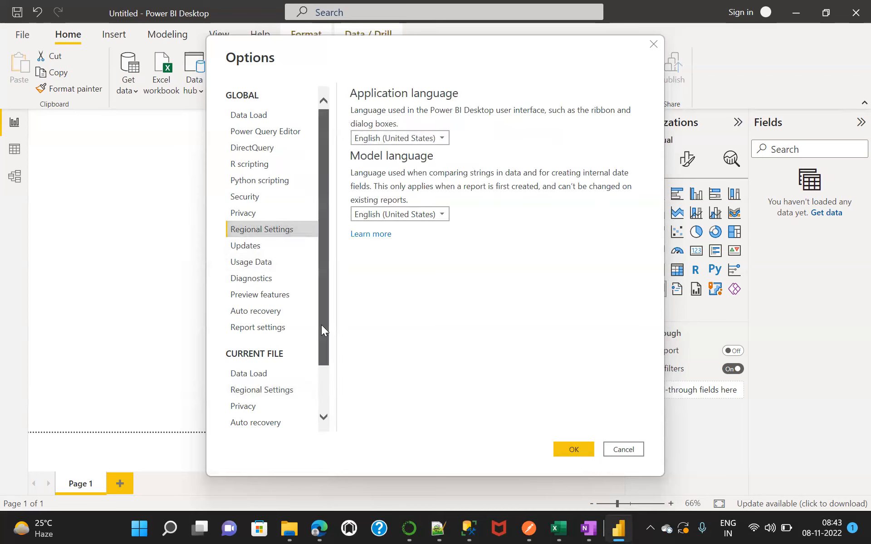
drag(321, 325, 327, 387)
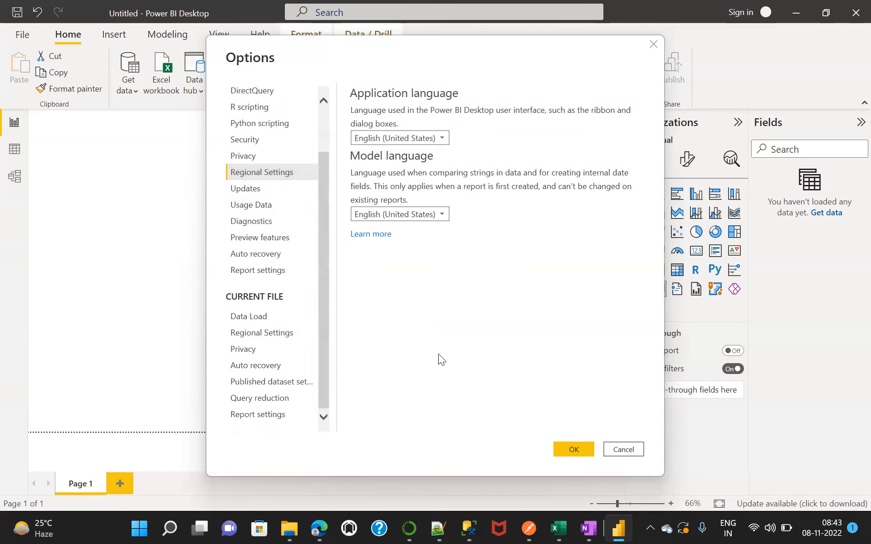
click(263, 335)
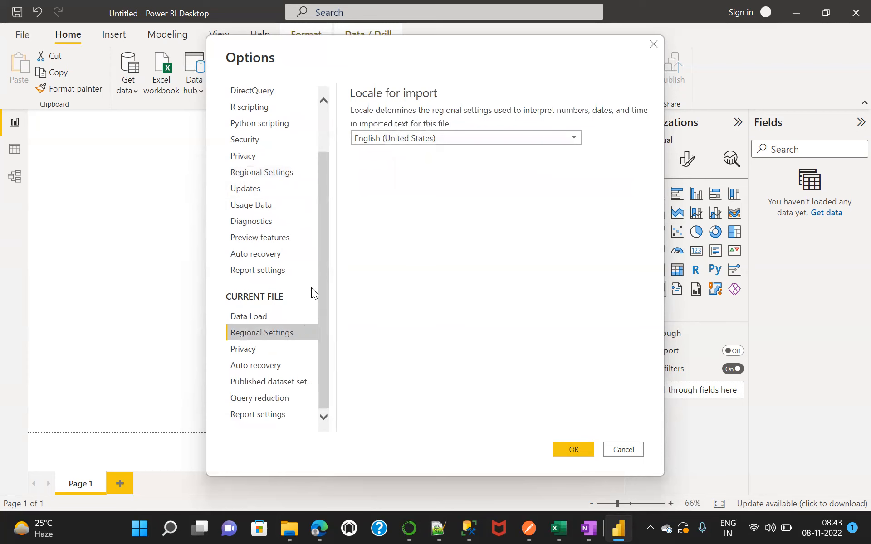
click(248, 317)
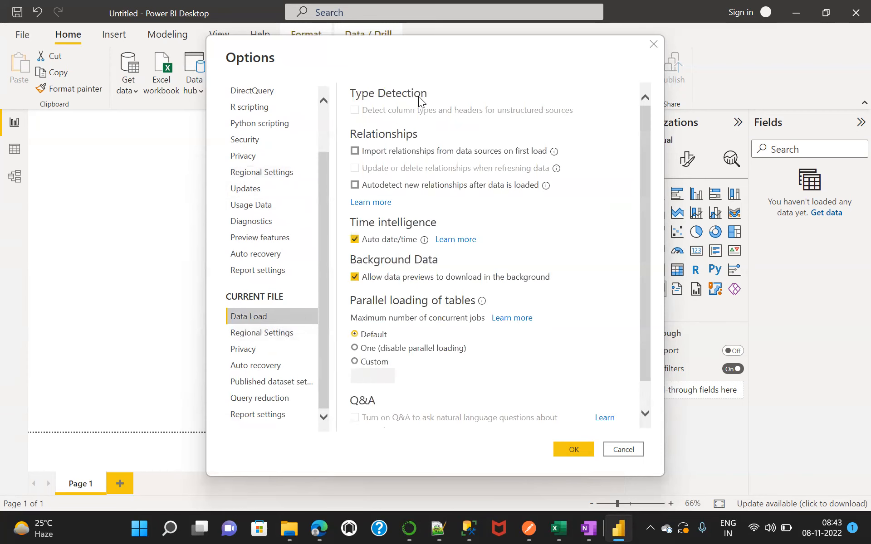
click(573, 447)
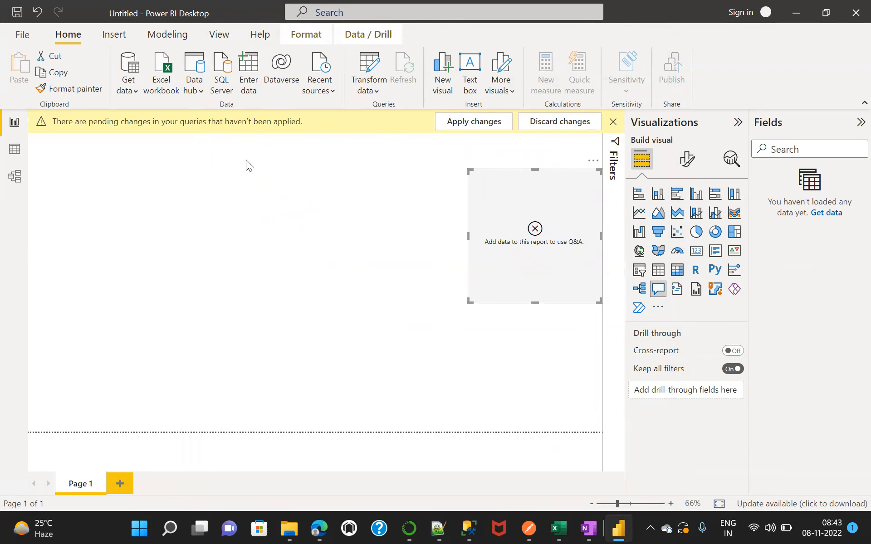
Save the report to the Desktop as CS - 1, applying the pending query changes.
click(20, 37)
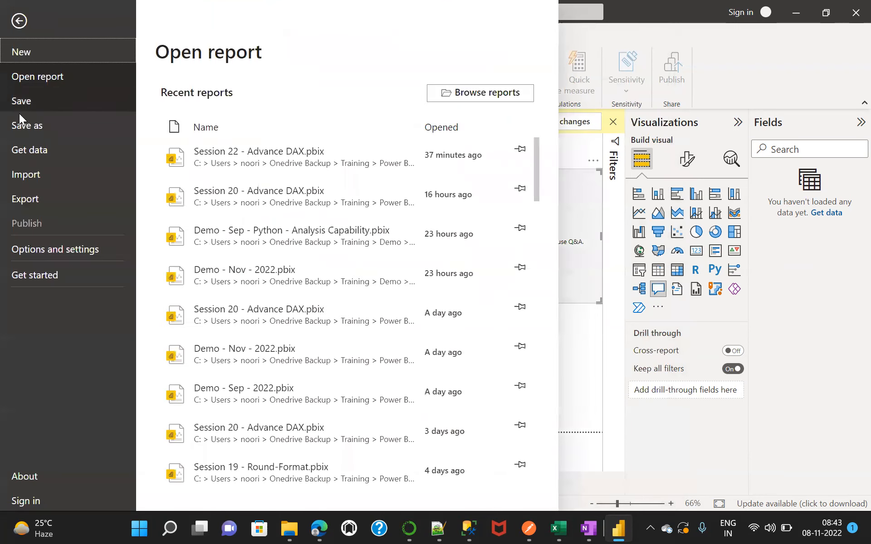
key(Escape)
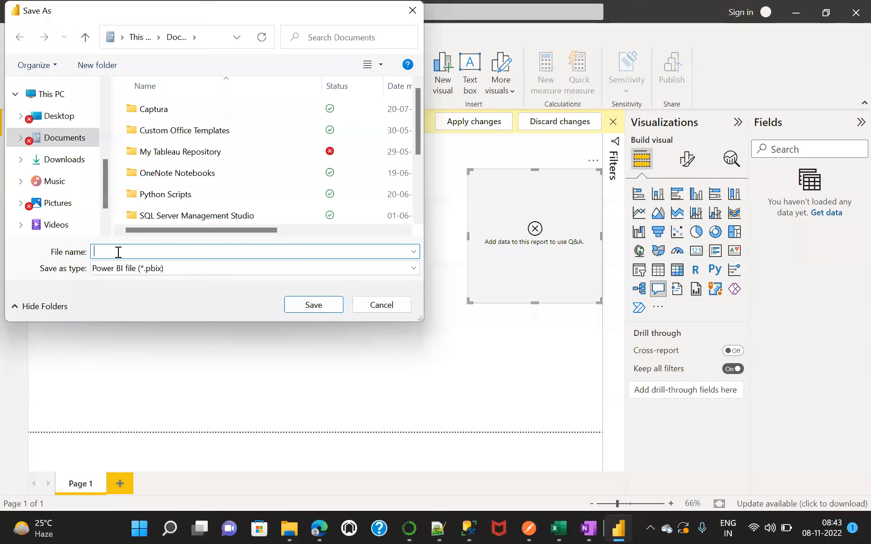
text(S)
key(BackSpace)
text(CS - 1)
mouse_move(416, 110)
mouse_down()
mouse_move(415, 166)
mouse_move(417, 99)
mouse_up()
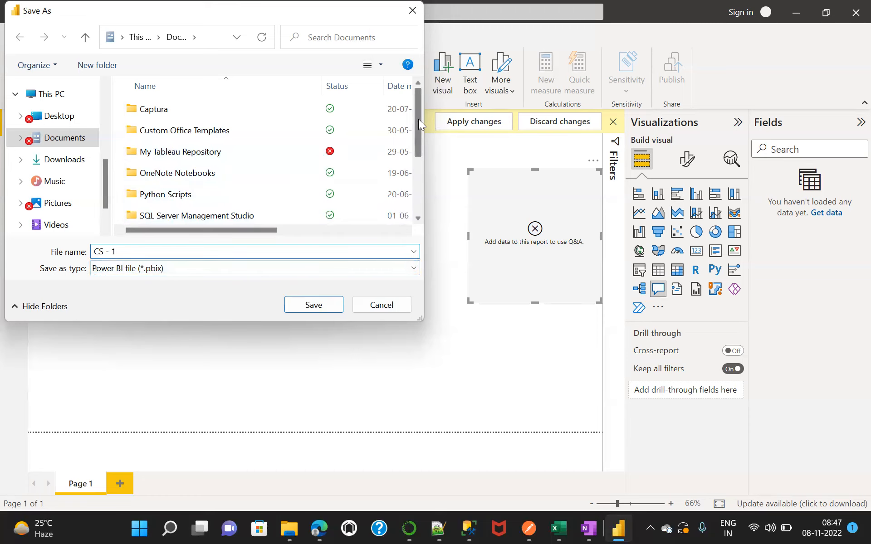
mouse_move(418, 121)
mouse_down()
mouse_move(418, 182)
mouse_move(417, 114)
mouse_up()
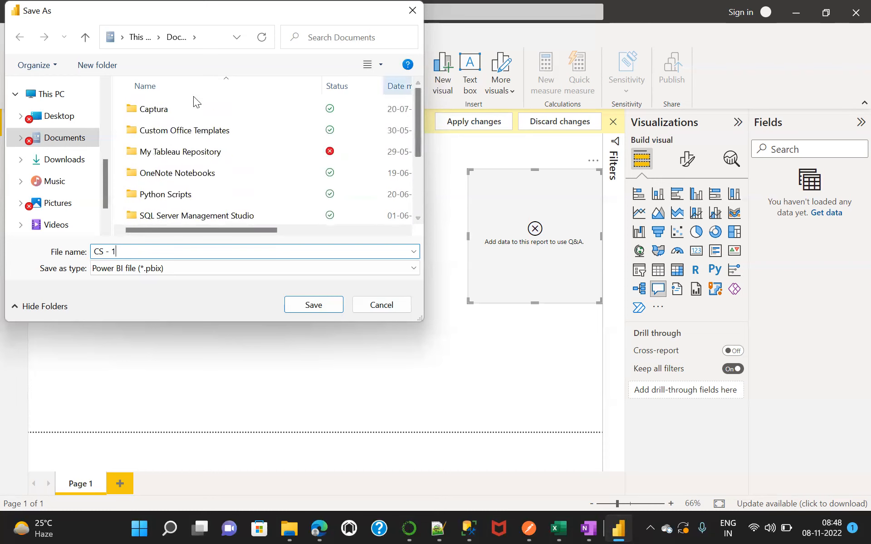
click(59, 117)
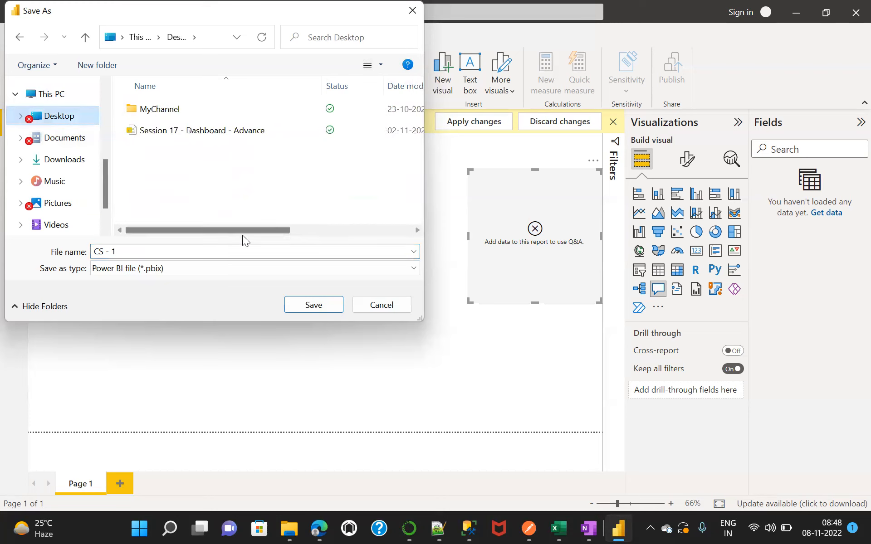
click(306, 307)
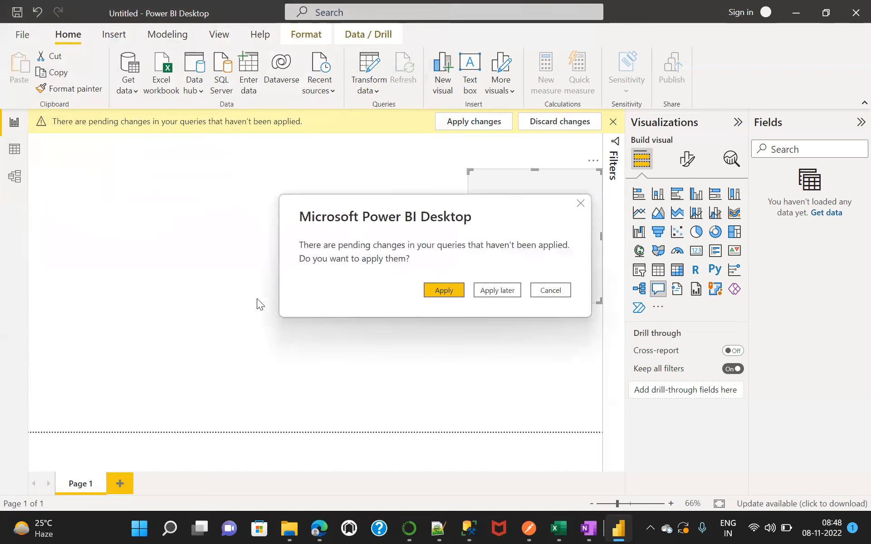
click(442, 291)
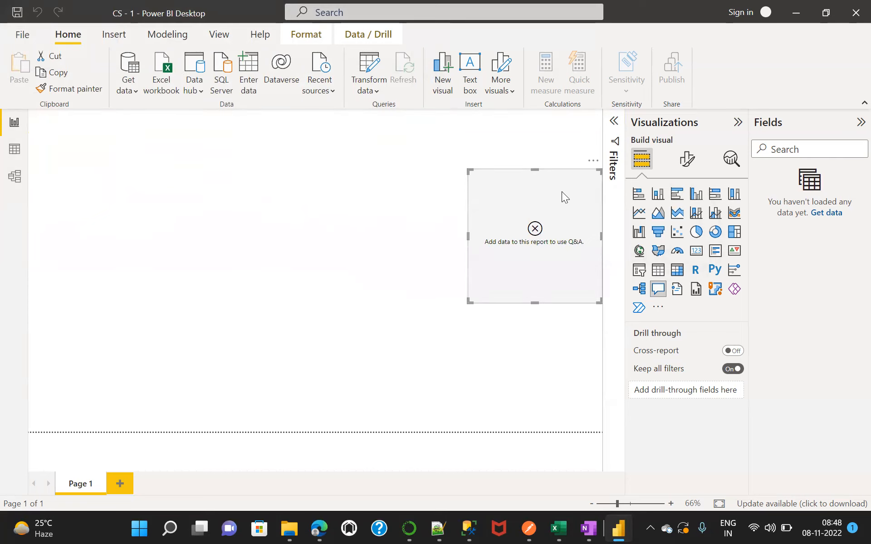
Delete the Q&A visual from the report page and look over the common data sources offered for import.
key(Delete)
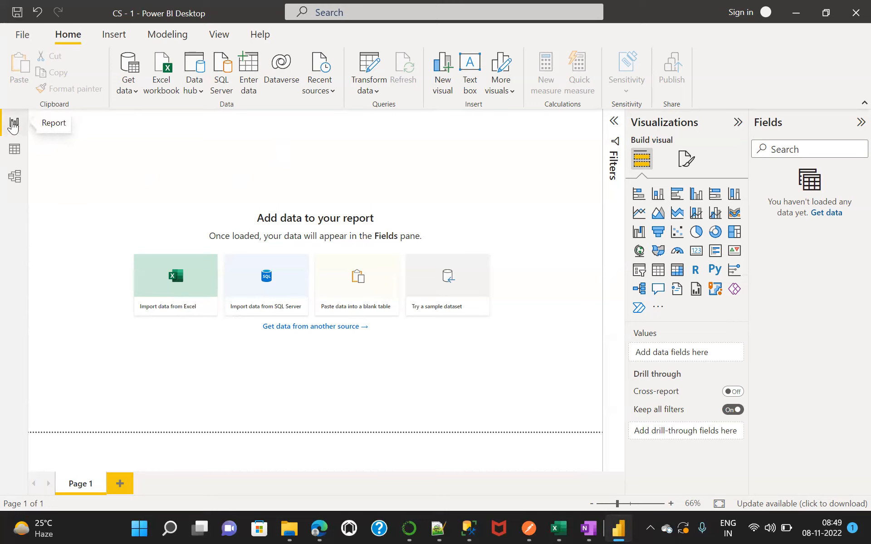
click(135, 96)
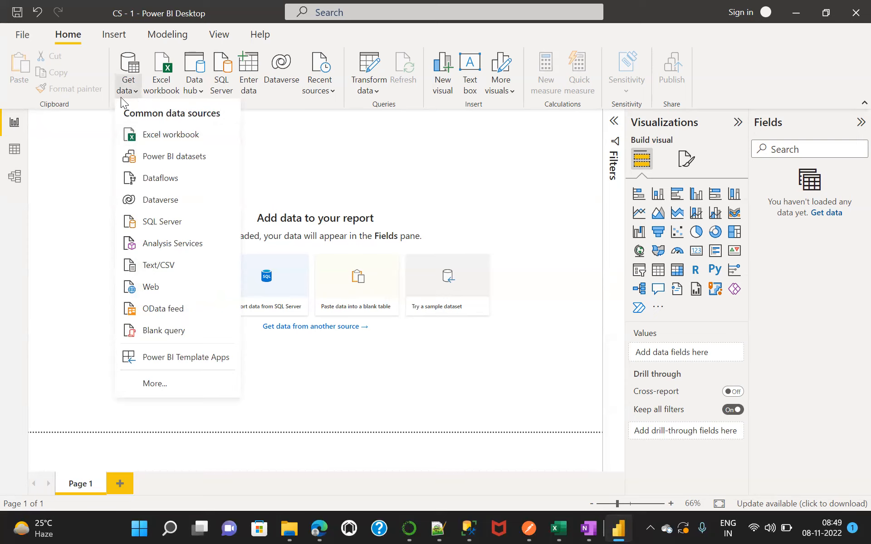
click(51, 171)
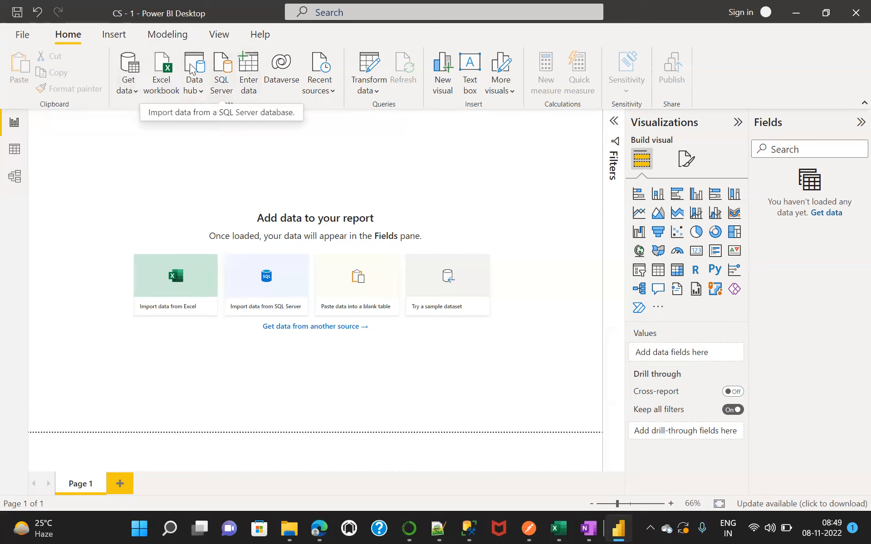
Browse the full list of data connectors and examine the connection settings for a SQL Server database without connecting.
click(134, 92)
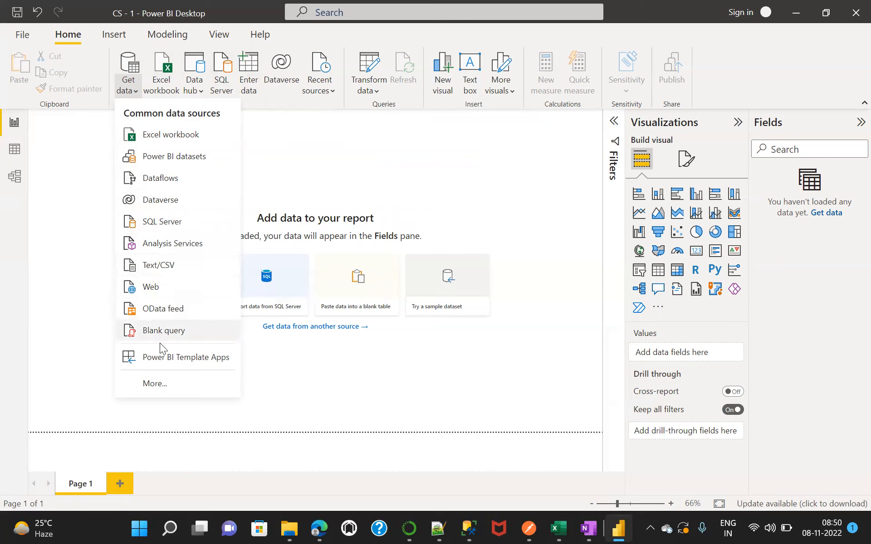
click(154, 384)
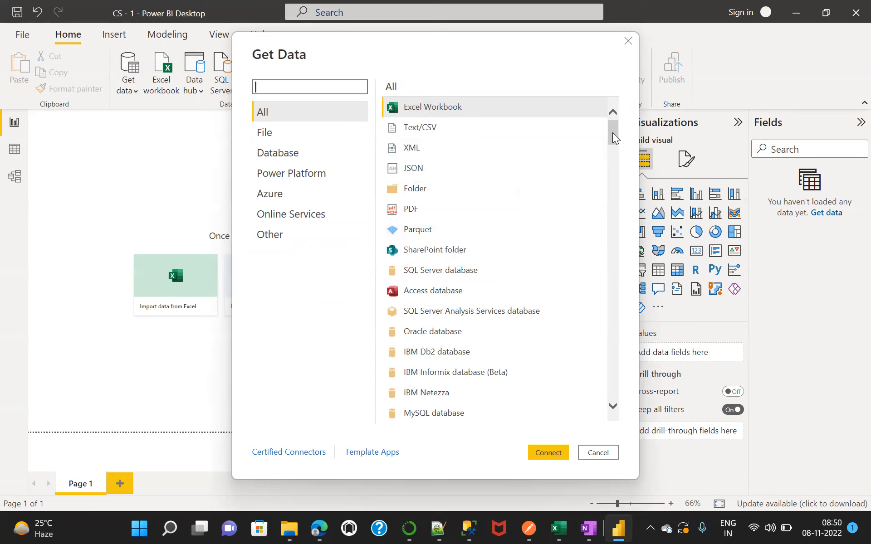
mouse_move(617, 132)
mouse_down()
mouse_move(597, 405)
mouse_move(619, 294)
mouse_move(611, 120)
mouse_up()
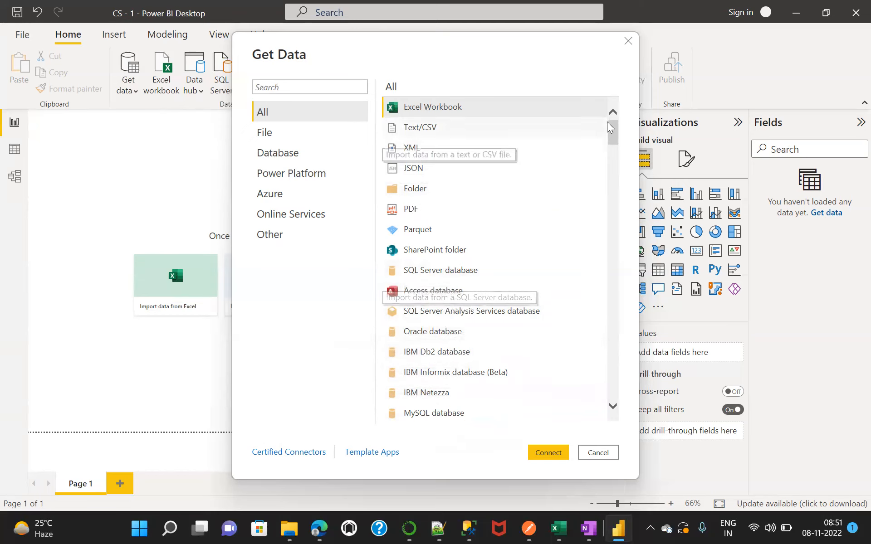
drag(612, 130, 612, 136)
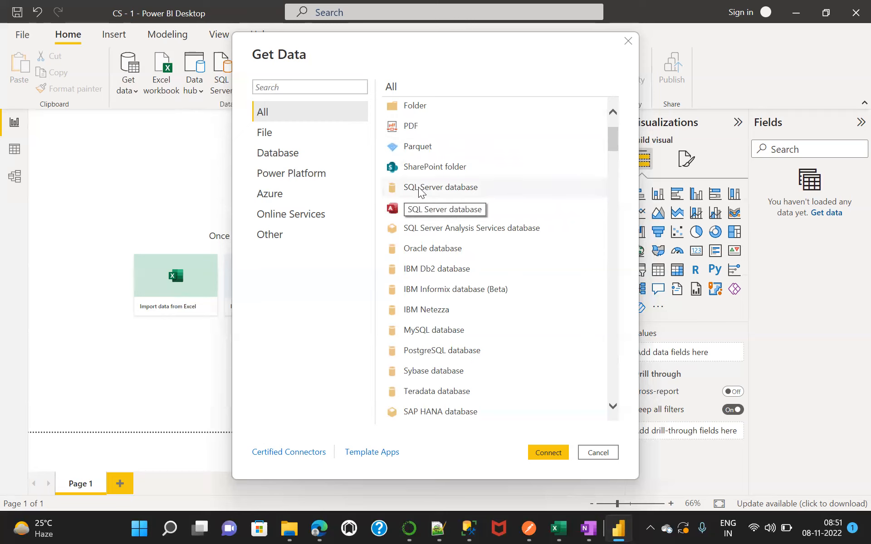
click(441, 189)
key(Escape)
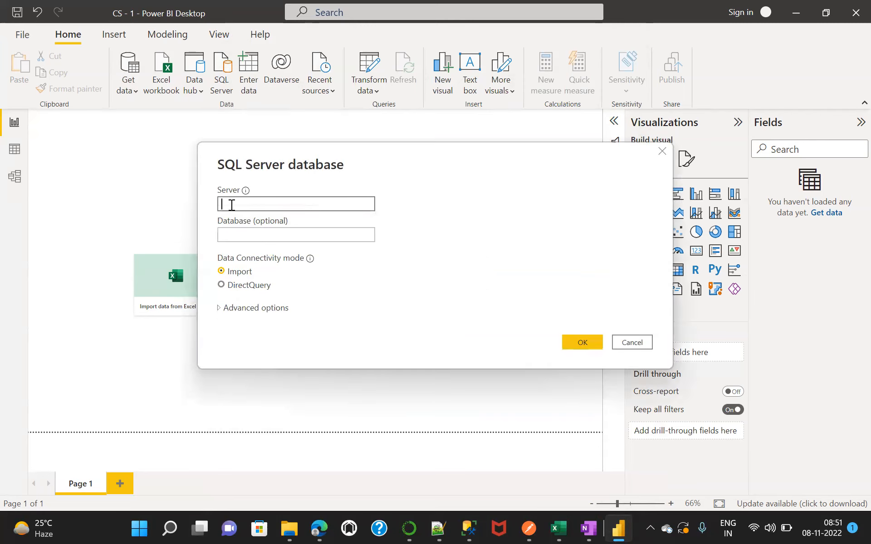
click(297, 242)
click(634, 344)
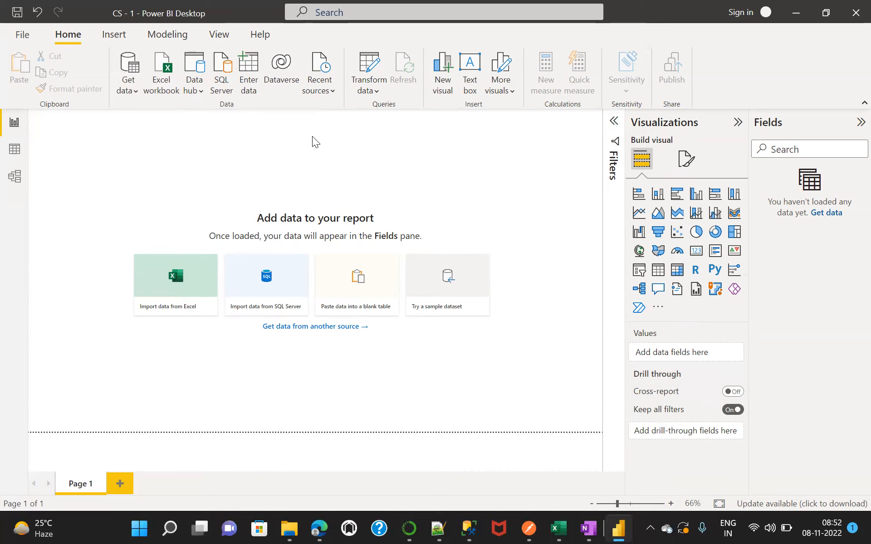
Start a Text/CSV import and browse to the account's user folder under Users on the C: drive.
click(131, 93)
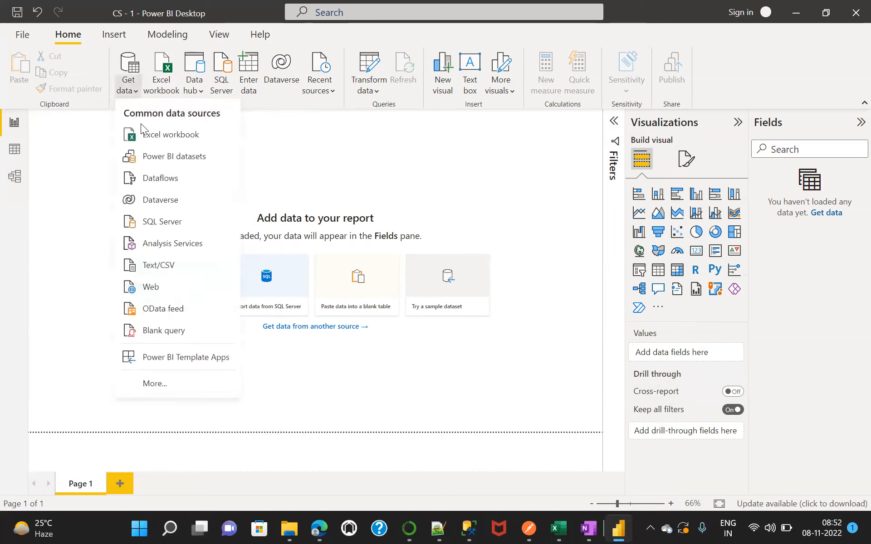
click(157, 268)
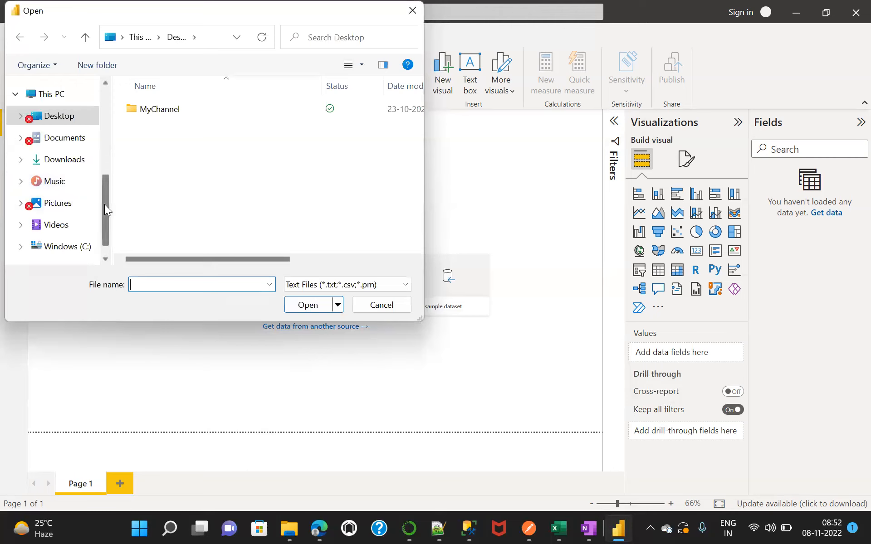
drag(104, 205, 105, 234)
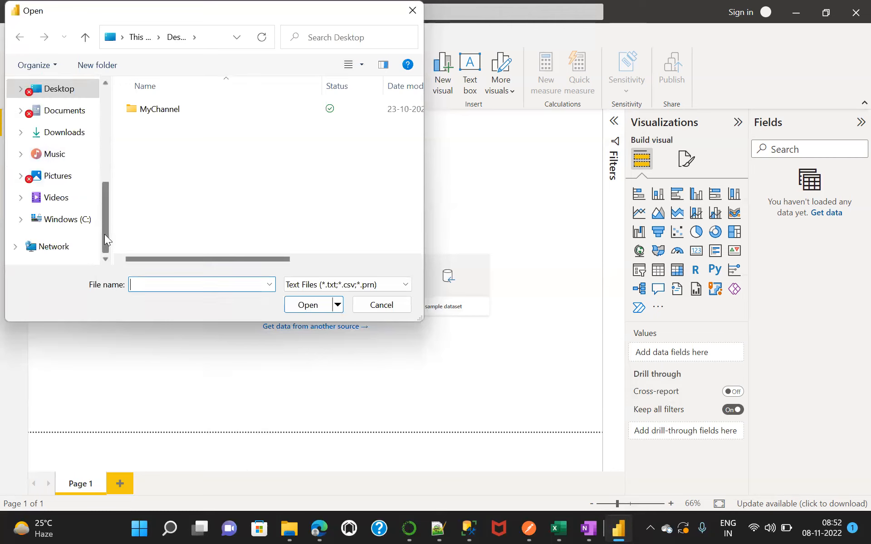
click(60, 114)
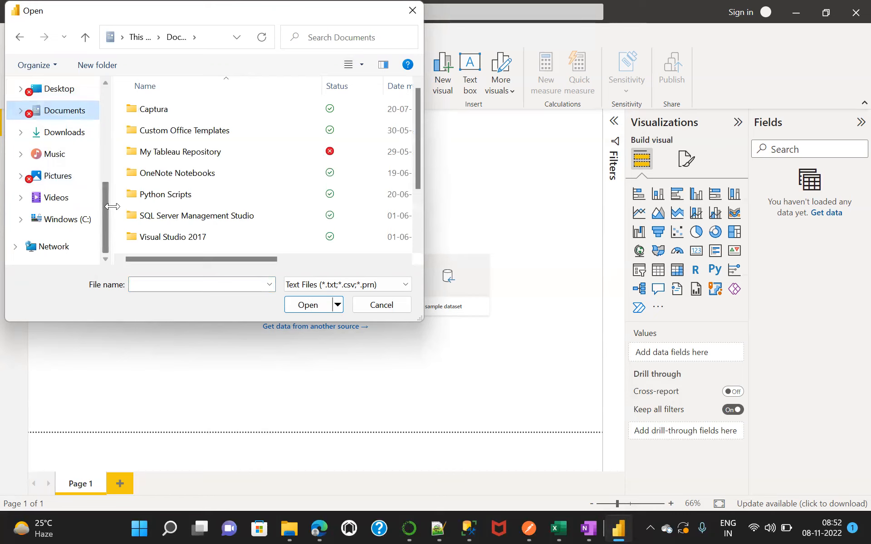
click(67, 221)
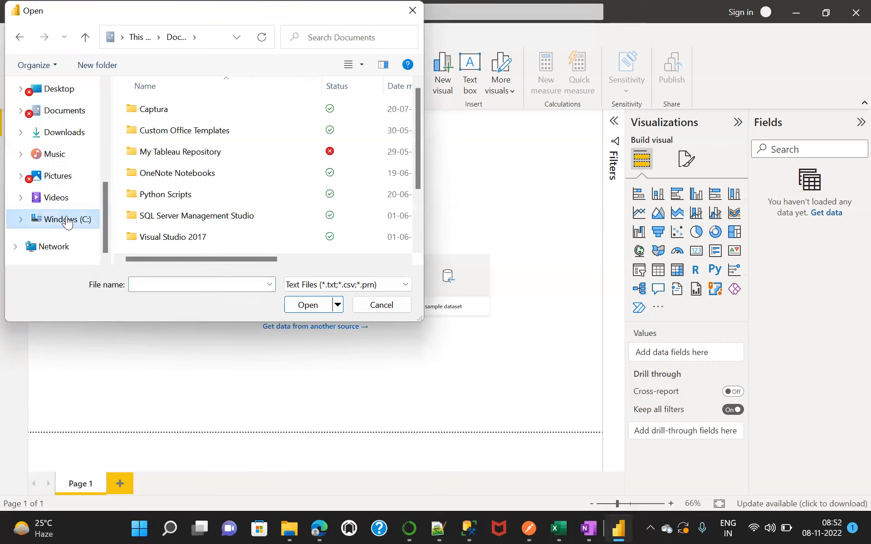
double_click(153, 216)
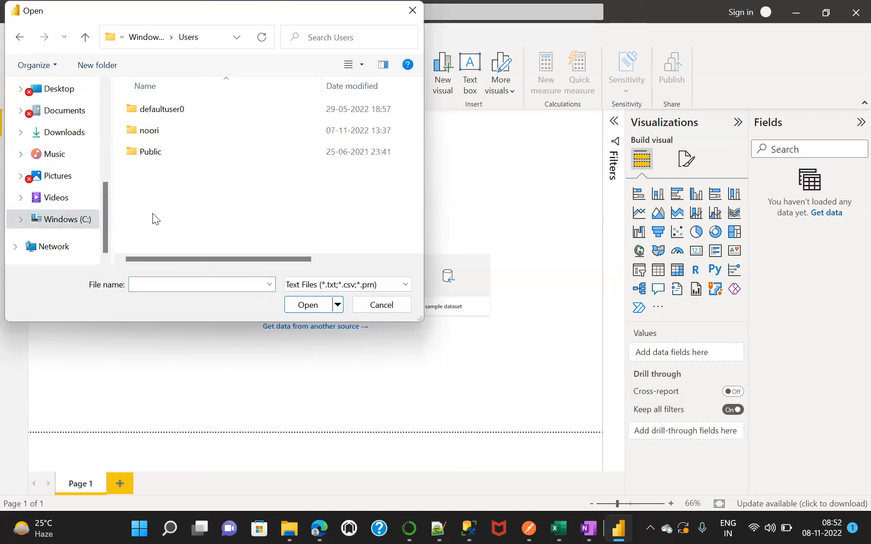
click(157, 130)
double_click(158, 131)
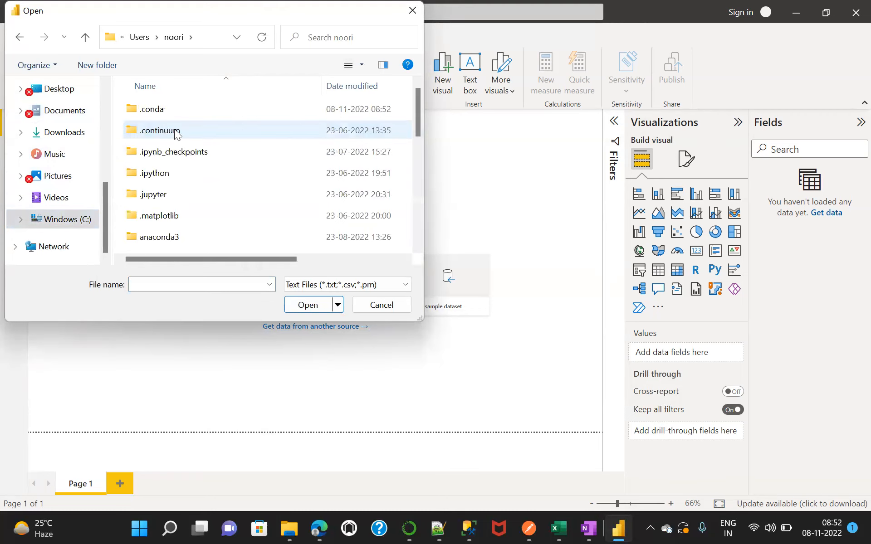
Browse through Onedrive Backup, Training, Power BI and Power BI -Nov to the CS-1 folder.
drag(417, 113, 422, 209)
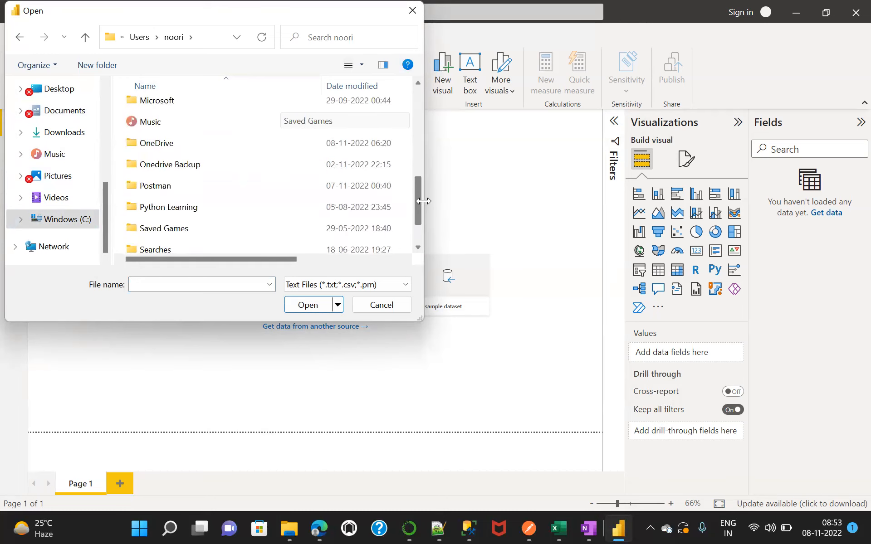
double_click(163, 165)
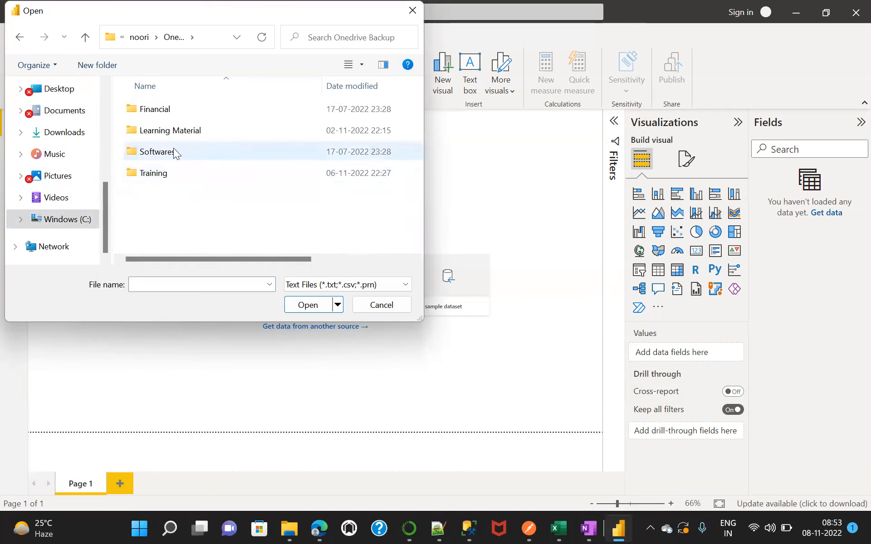
double_click(176, 179)
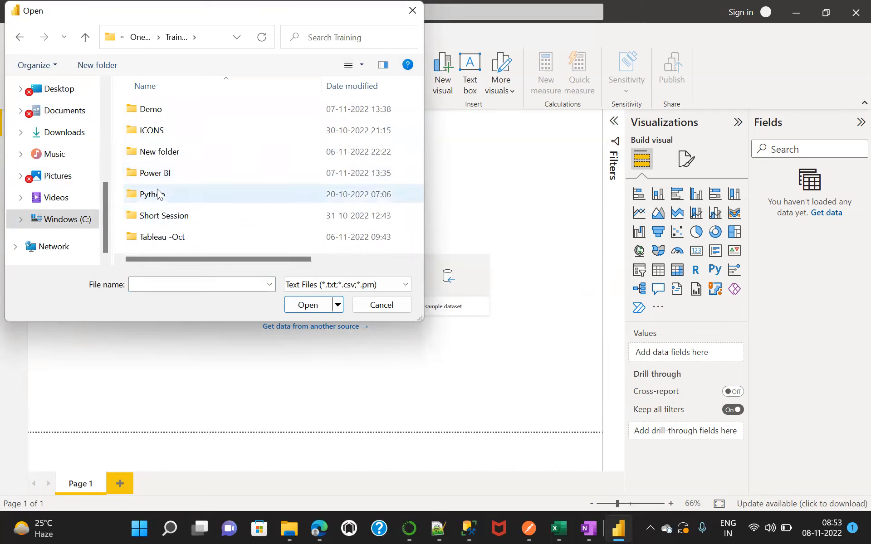
double_click(168, 173)
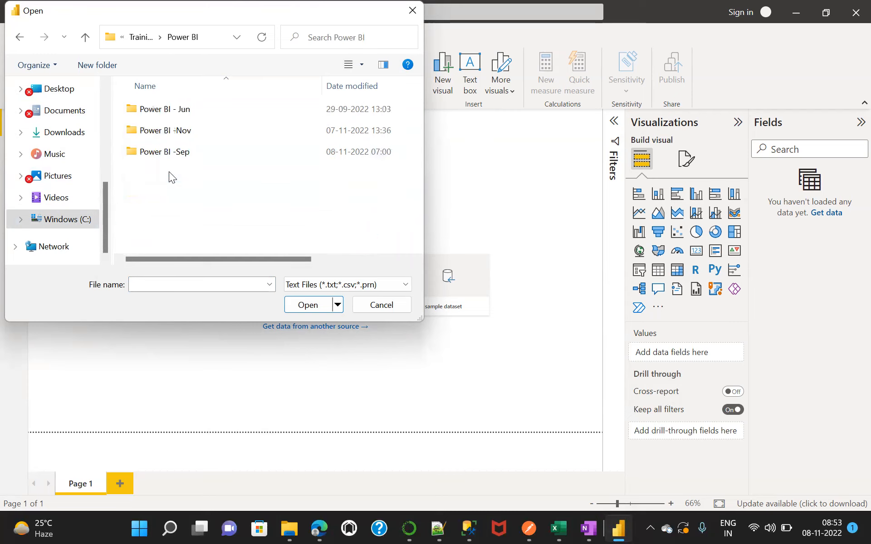
double_click(183, 131)
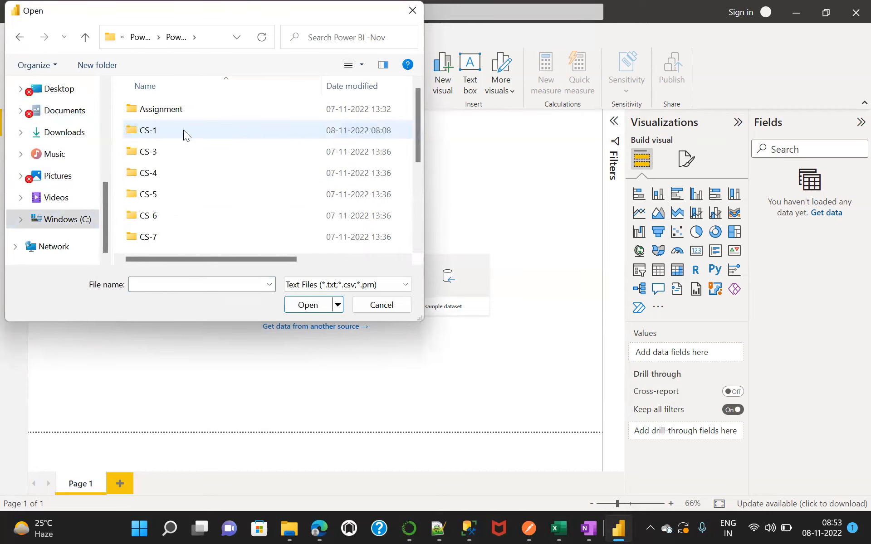
double_click(180, 130)
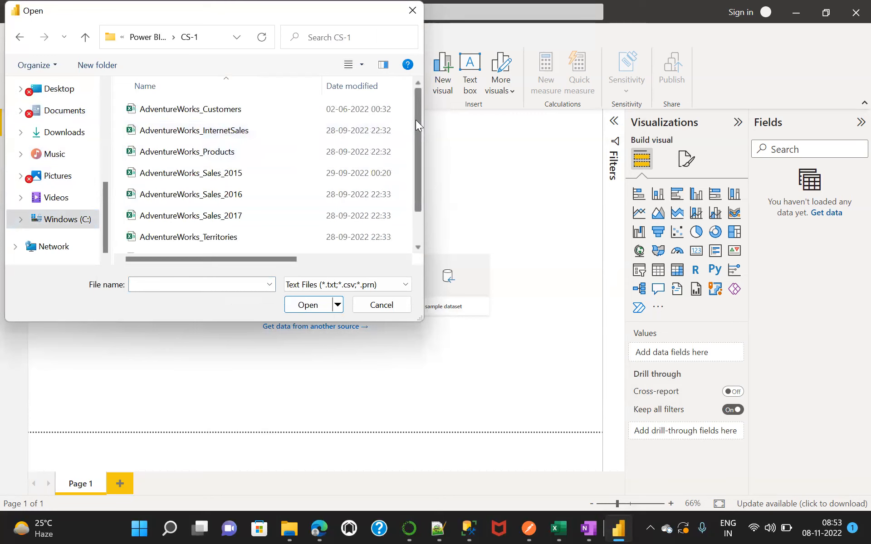
Select sales2017_raw, enlarge its import preview and load the file into the report.
drag(416, 120, 416, 169)
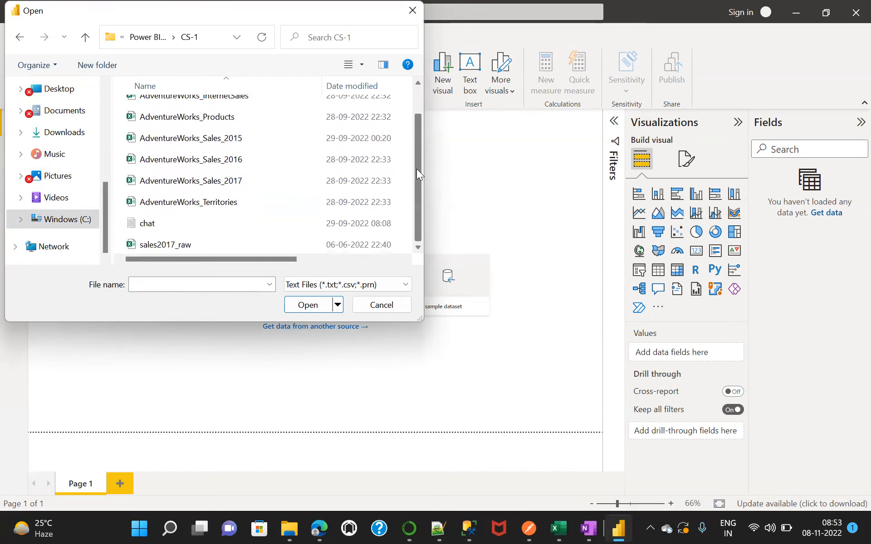
double_click(163, 244)
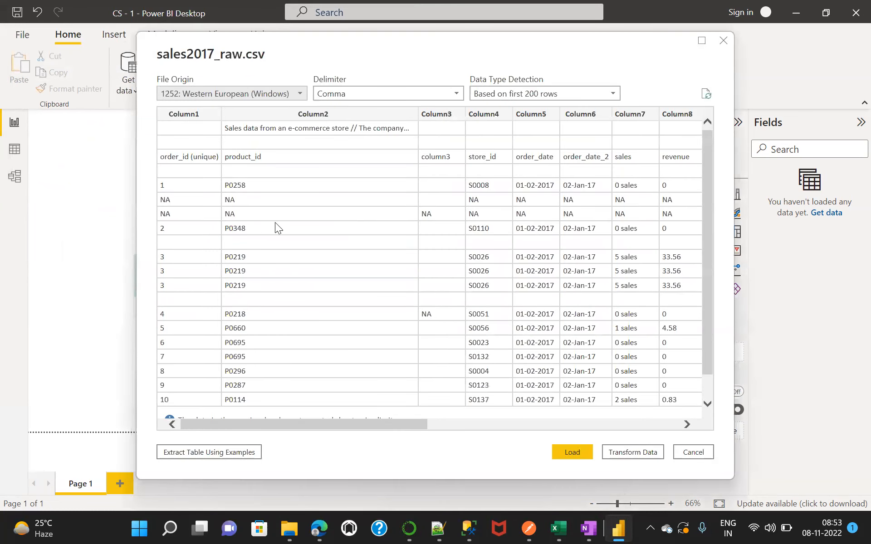
click(701, 41)
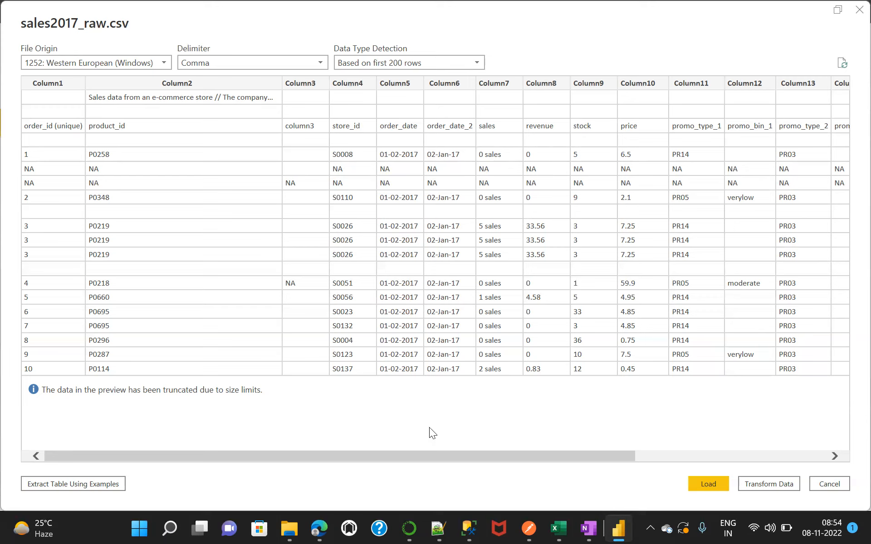
click(712, 484)
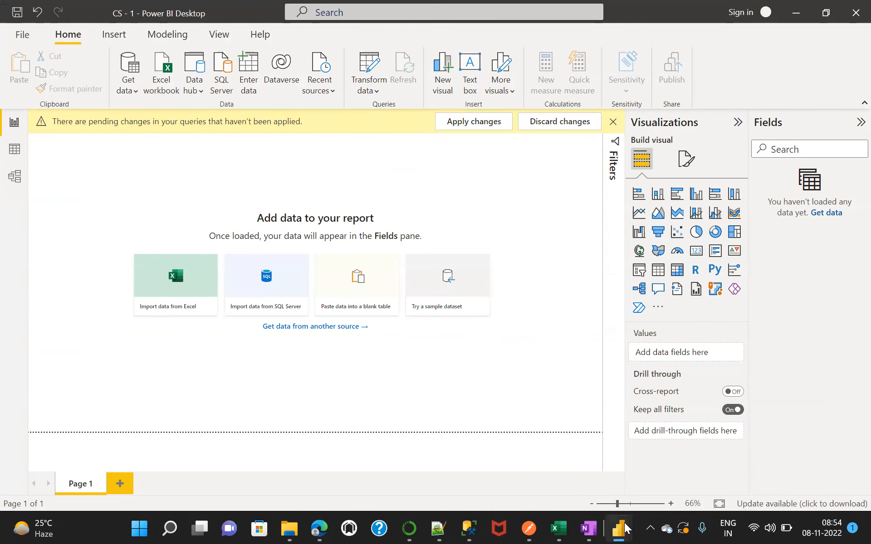
mouse_move(623, 526)
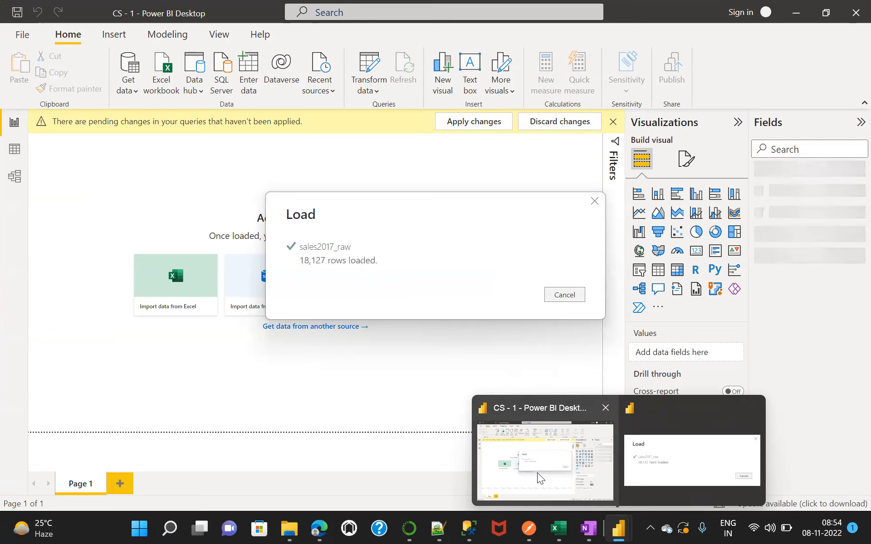
Examine the full connector list and the Power Platform, Database, Azure and Other categories without connecting to a source.
click(134, 93)
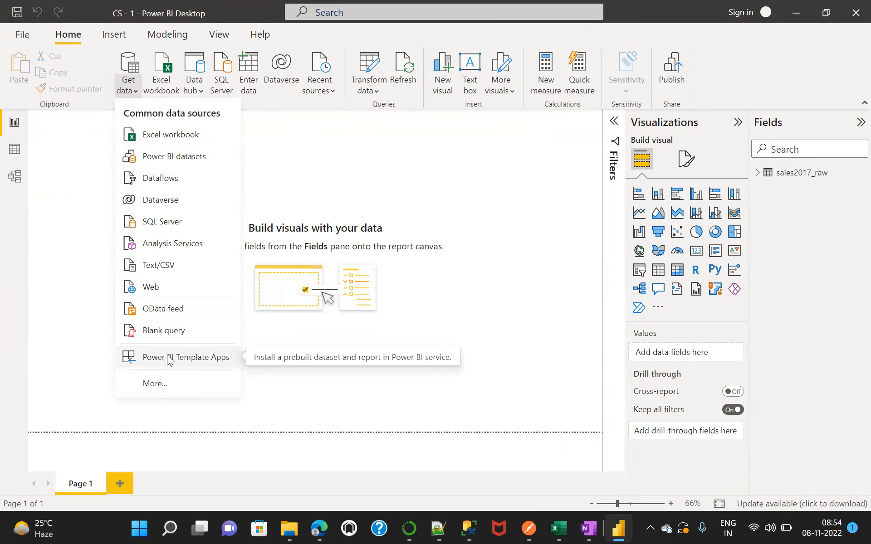
click(155, 385)
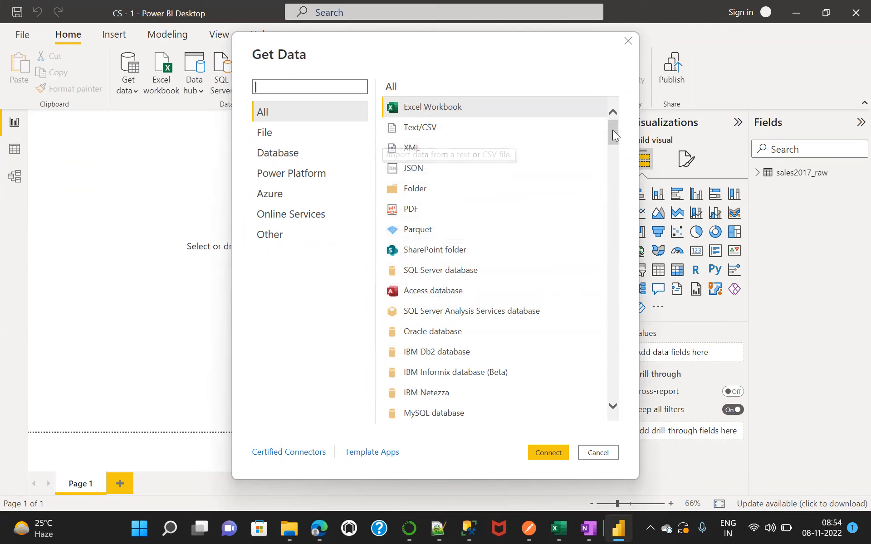
drag(612, 130, 612, 133)
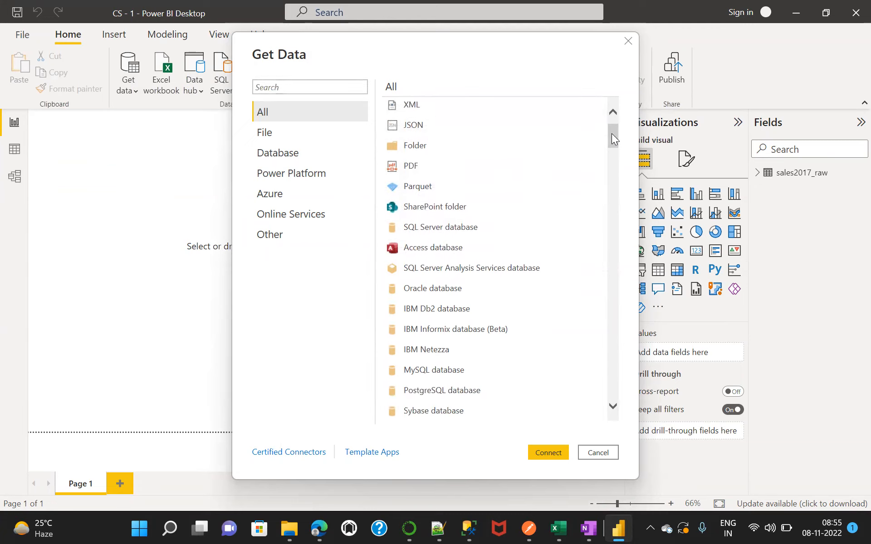
click(278, 172)
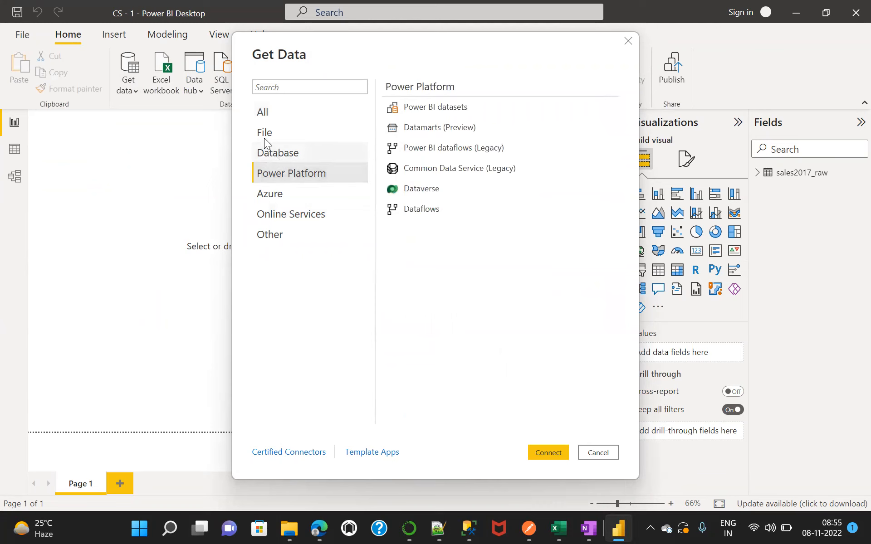
click(267, 152)
click(269, 194)
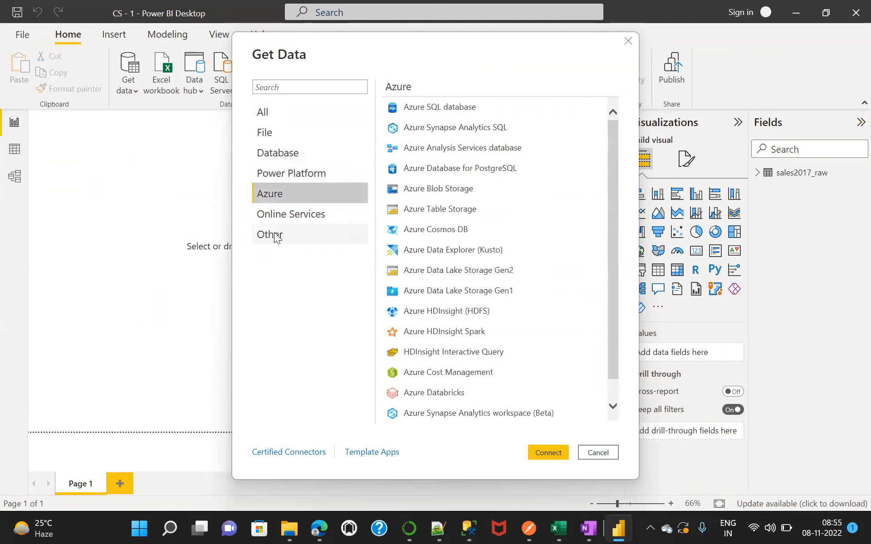
click(274, 235)
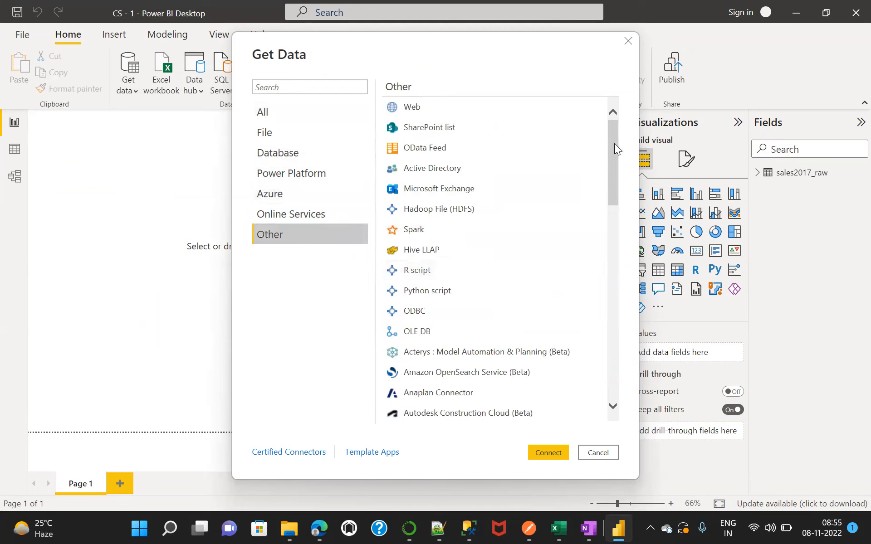
drag(615, 144, 618, 262)
drag(618, 266, 611, 353)
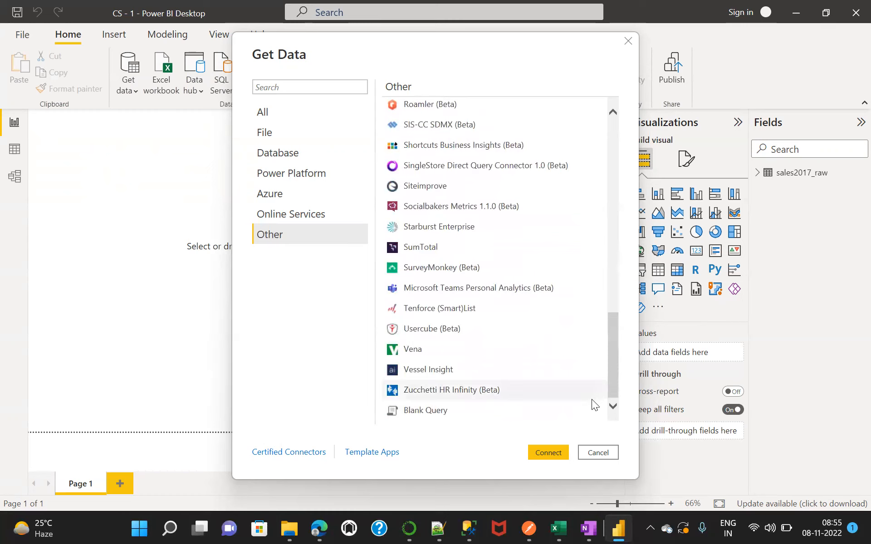
click(598, 453)
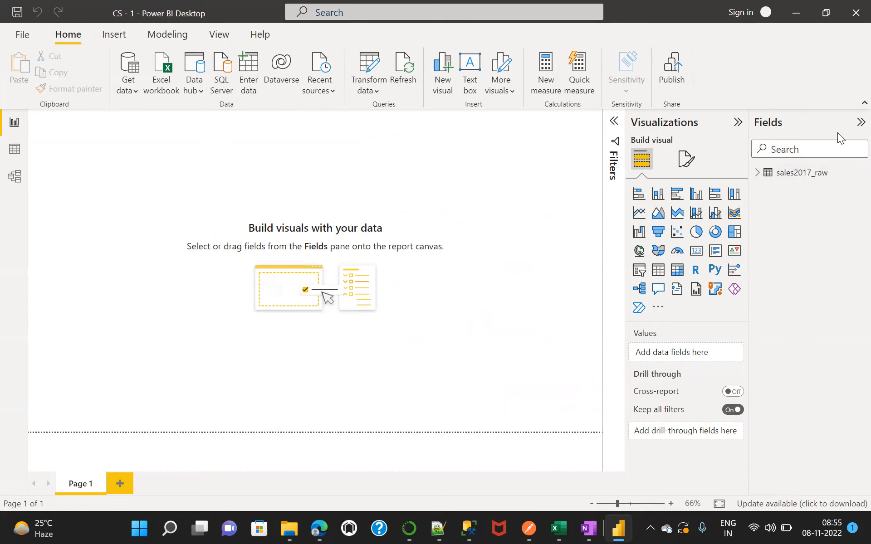
Expand the sales2017_raw table in report view to examine its column list.
click(15, 129)
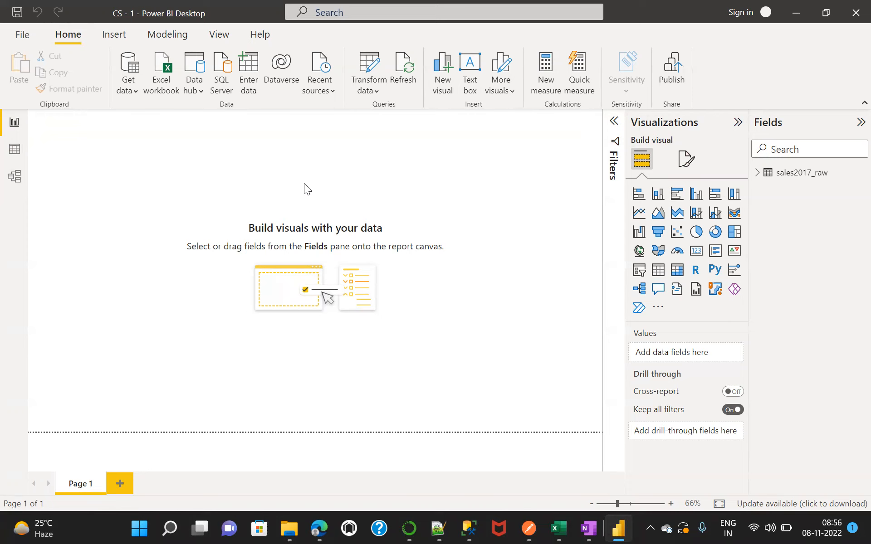
click(758, 175)
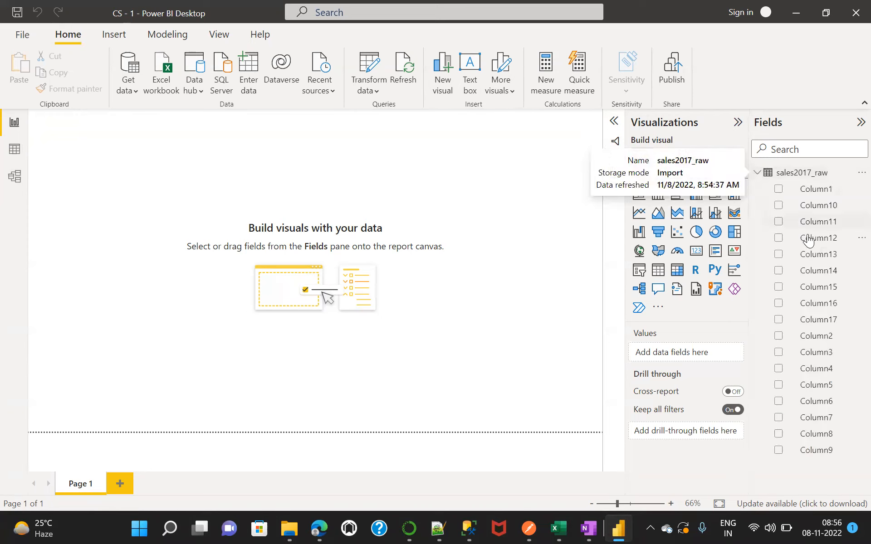
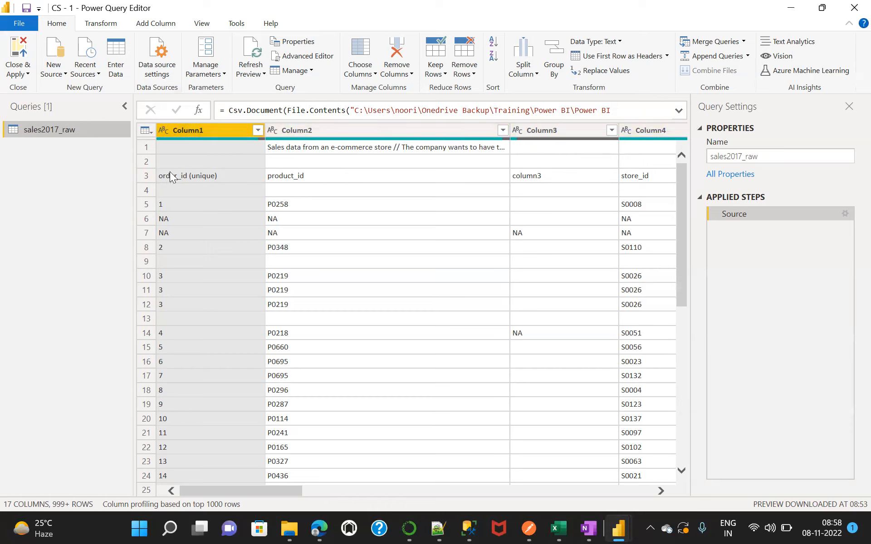
Inspect the first two rows of Column2 and Column3 in the sales2017_raw query.
click(417, 150)
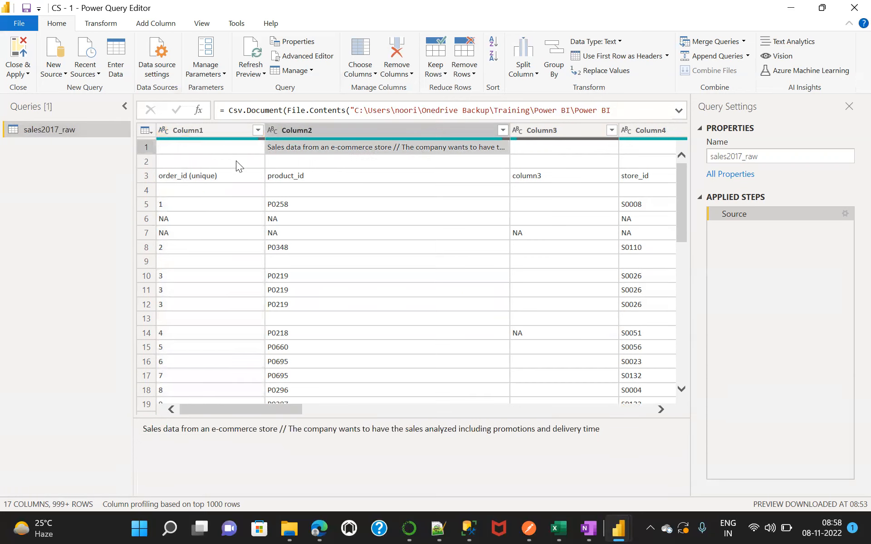
click(372, 160)
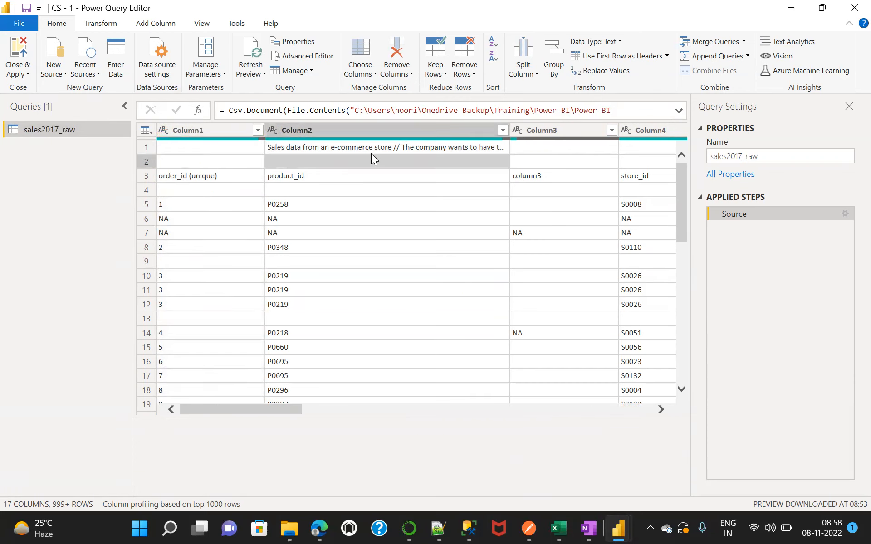
click(530, 148)
click(540, 162)
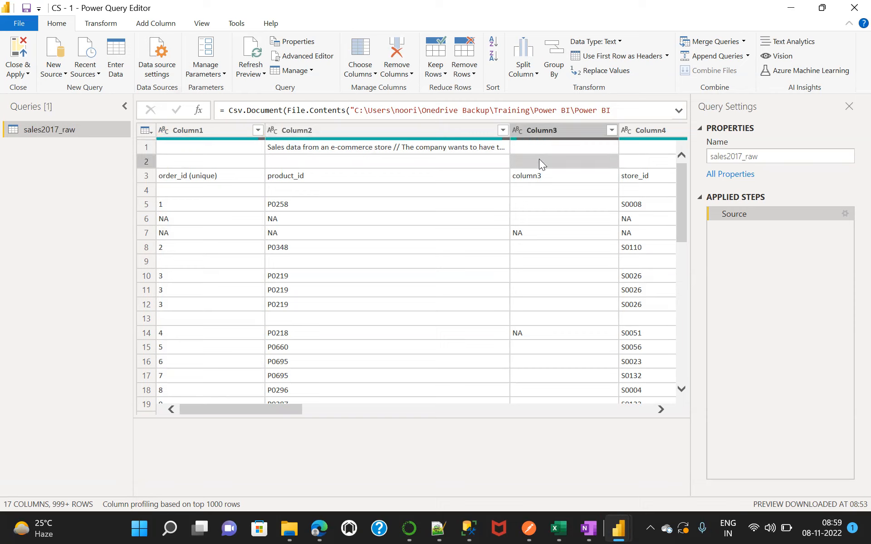
click(542, 145)
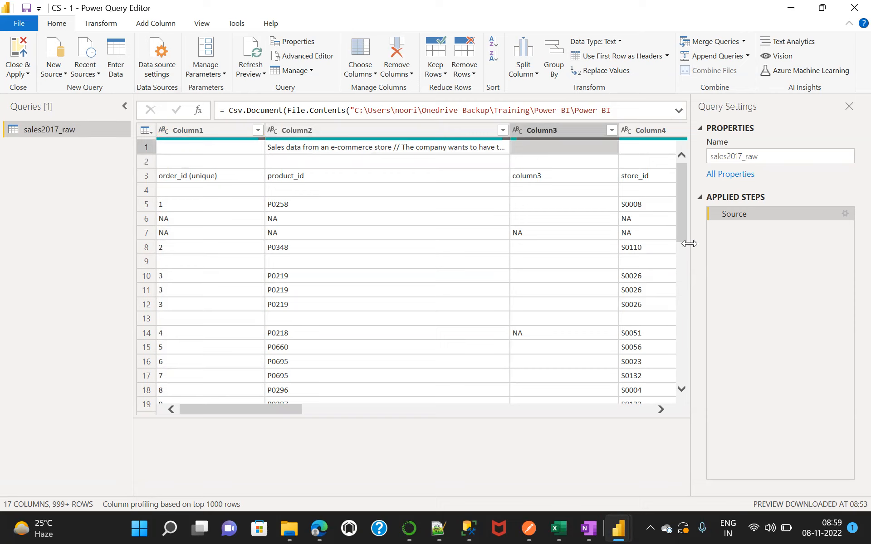
Widen the data preview by narrowing the query settings area, and bring up the transformation commands.
drag(689, 244, 710, 245)
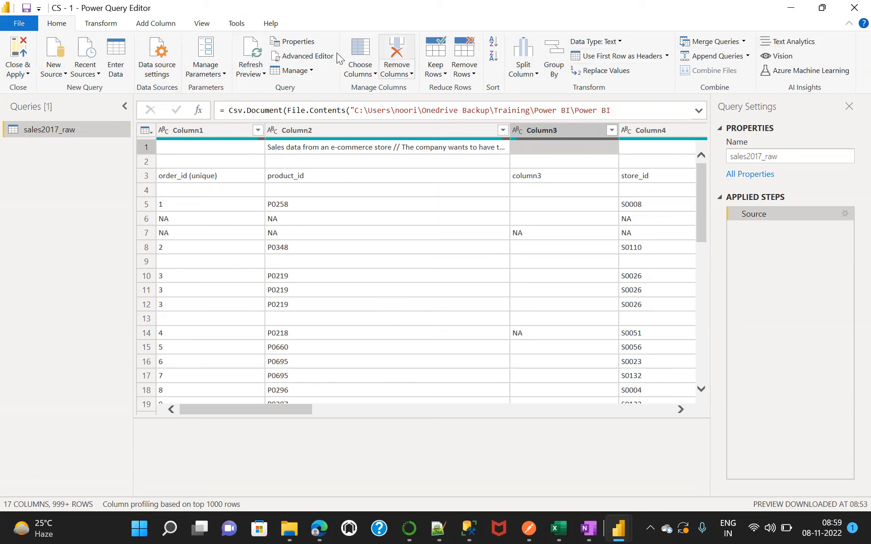
click(101, 26)
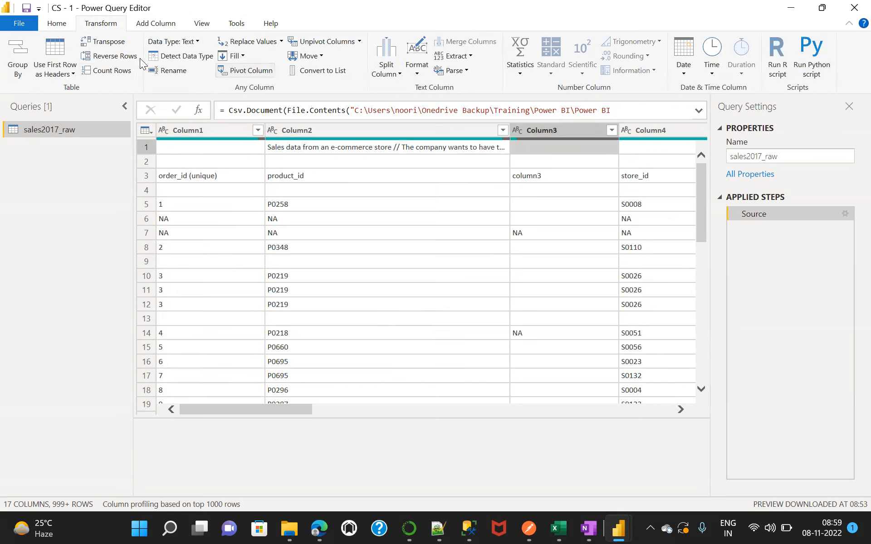
click(156, 25)
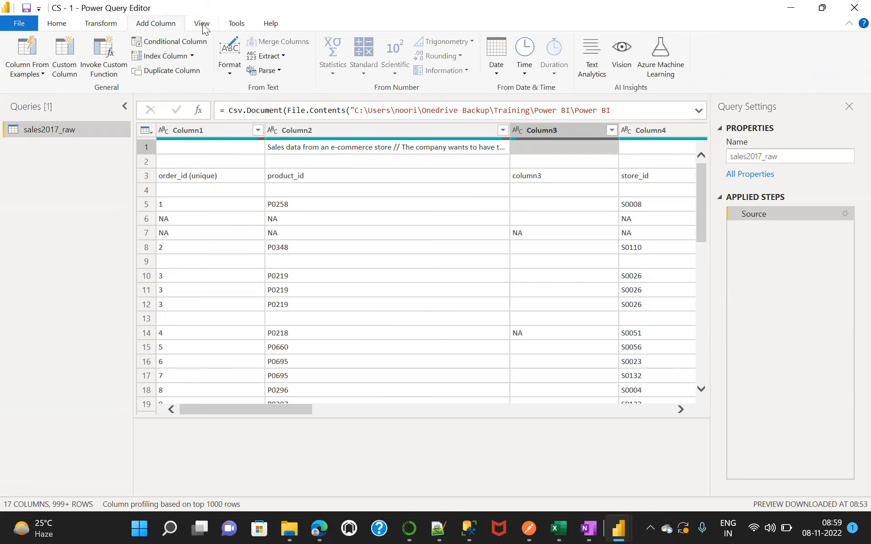
click(204, 26)
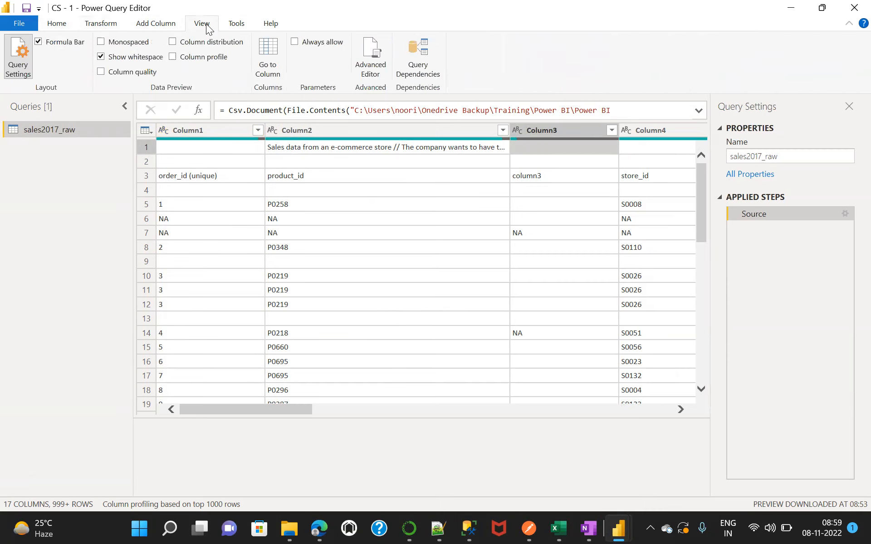
click(240, 26)
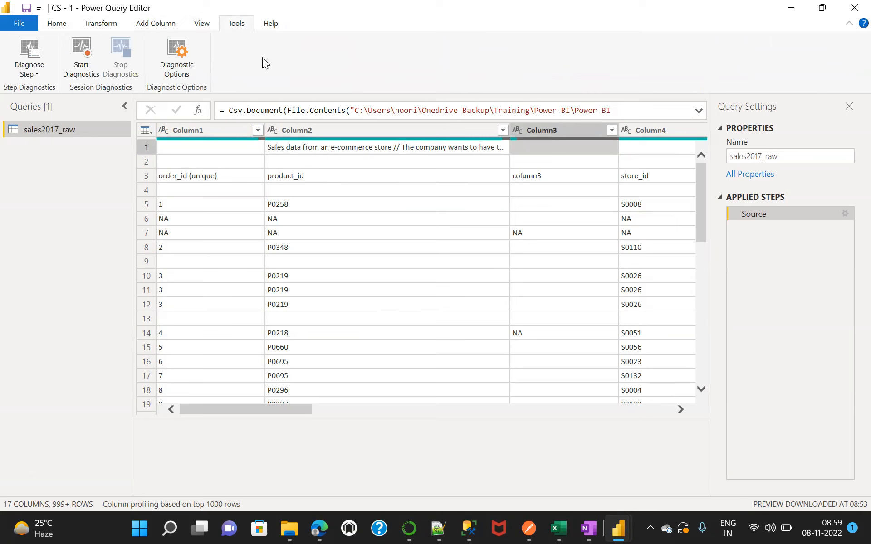
click(100, 25)
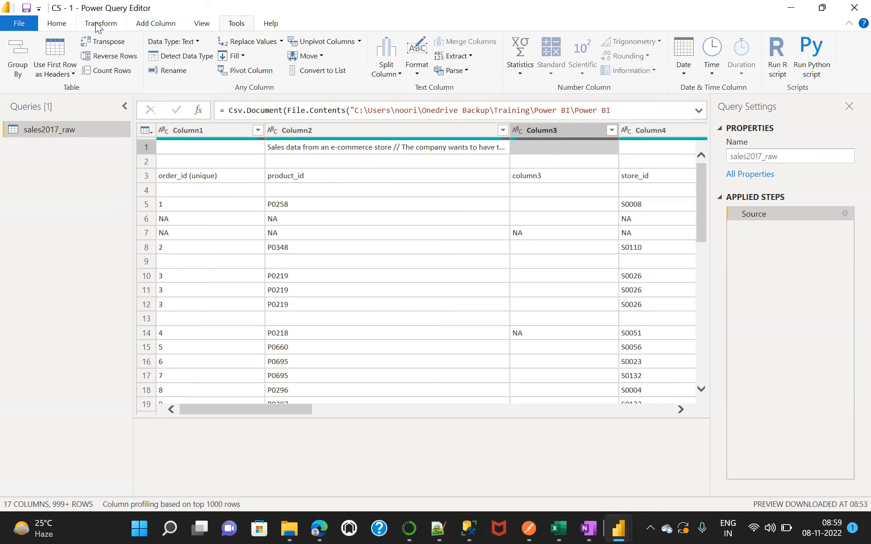
Remove the top 2 rows from the sales2017_raw query.
click(56, 24)
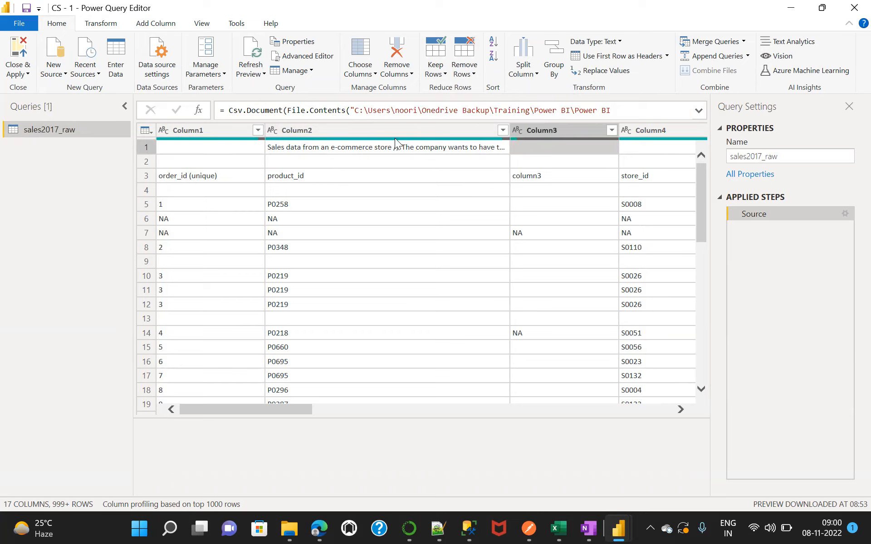
click(472, 74)
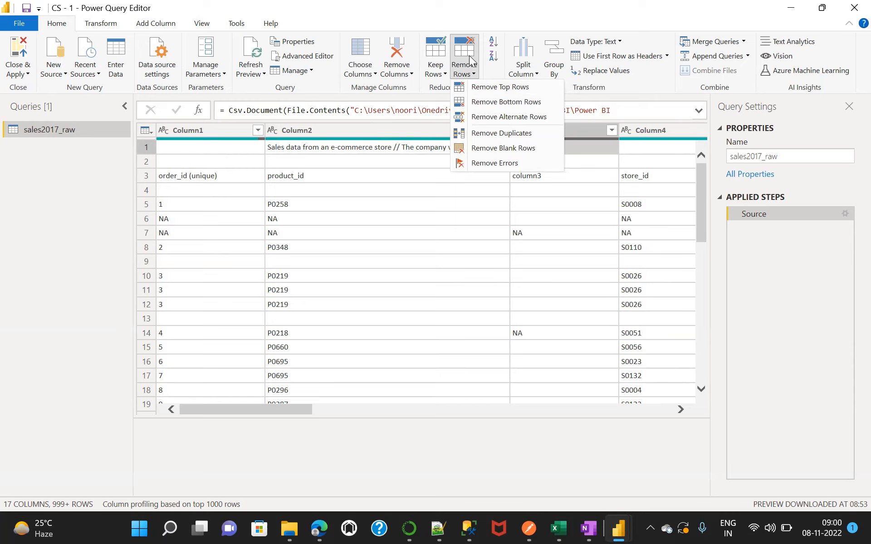
click(57, 28)
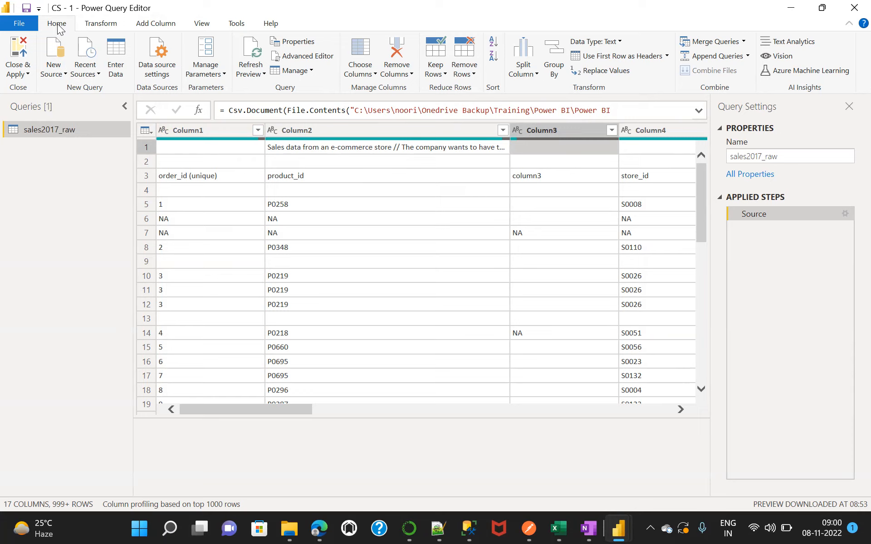
click(474, 75)
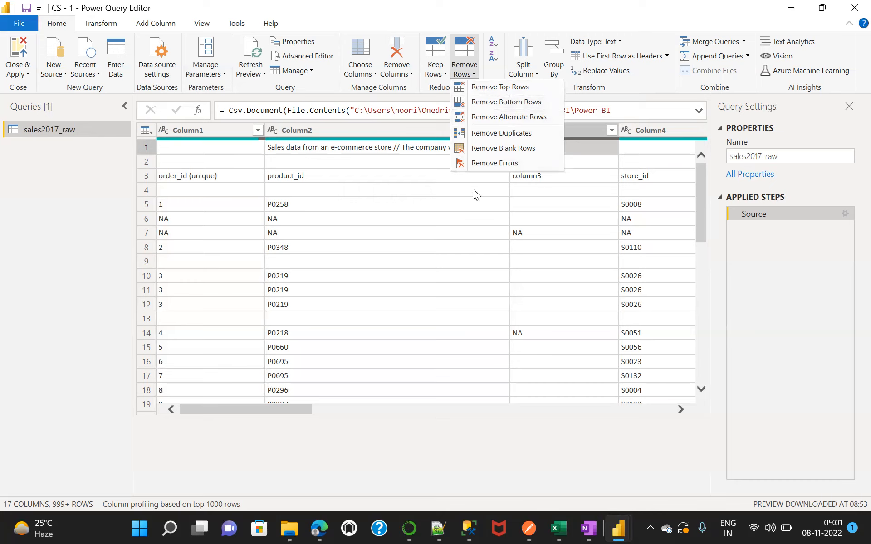
click(484, 88)
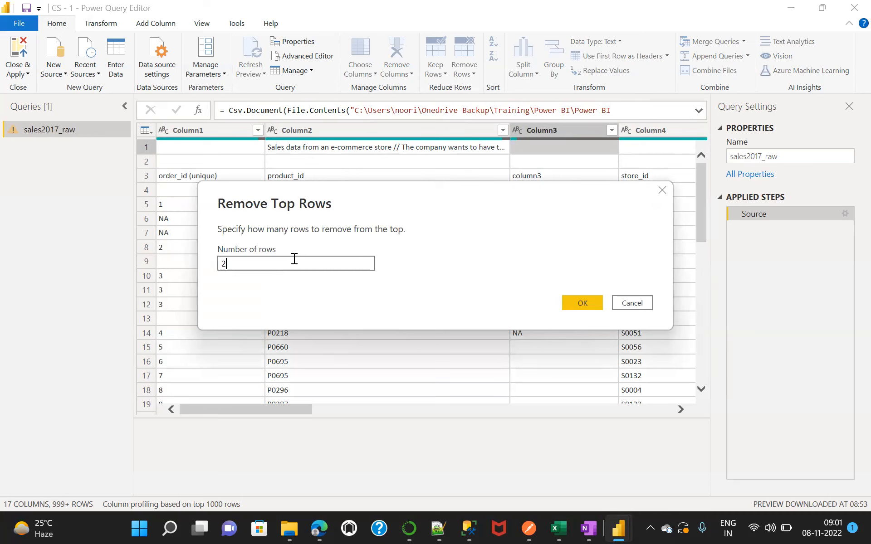
text(2)
click(582, 303)
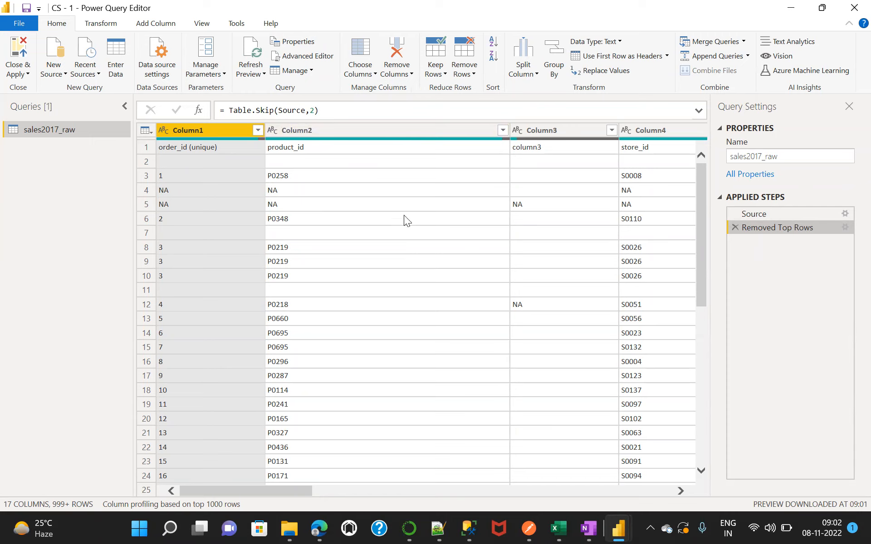
Compare the Source and Removed Top Rows steps, and promote the table's first row to column headers.
click(762, 213)
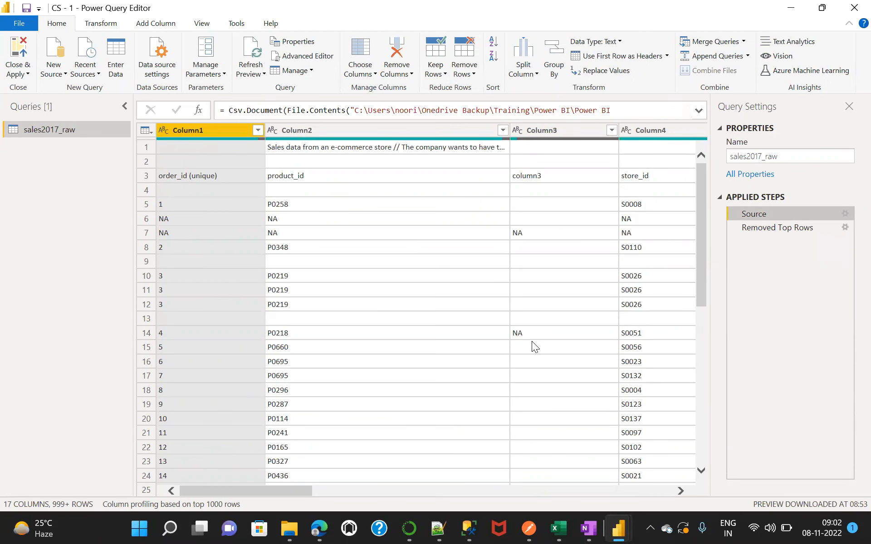
click(783, 229)
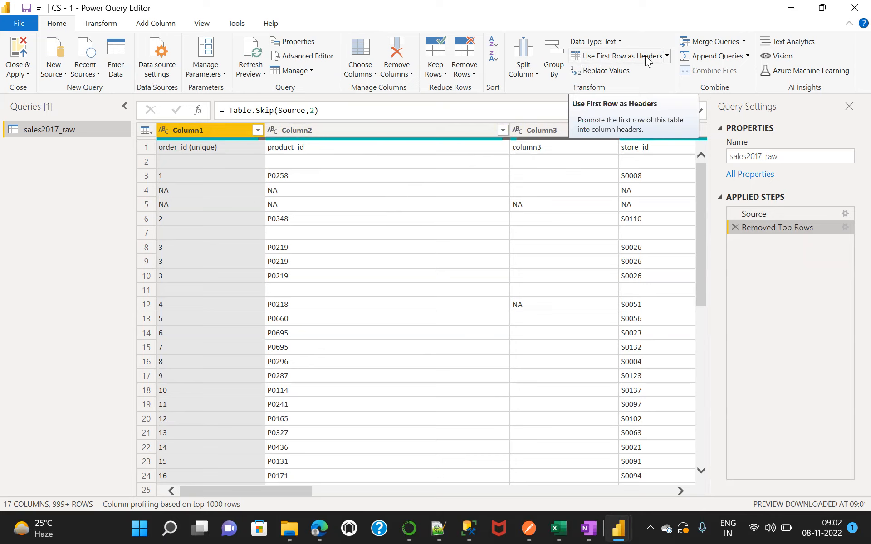
click(617, 58)
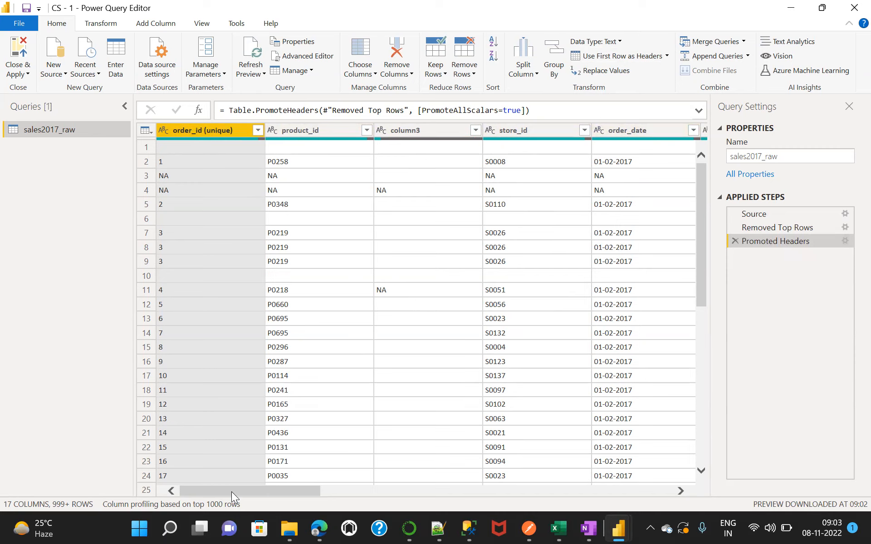
drag(231, 492, 118, 426)
Remove the blank rows from the sales2017_raw query and check the data across its columns.
click(473, 76)
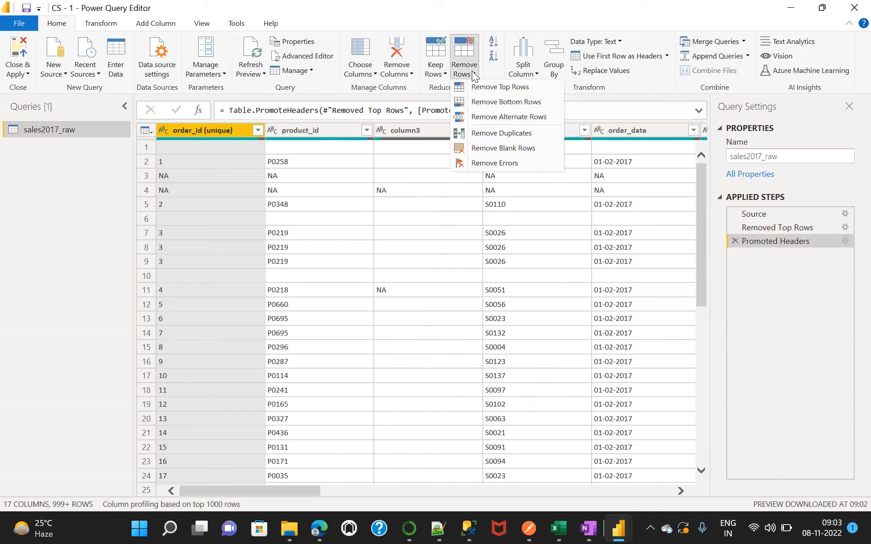
click(496, 150)
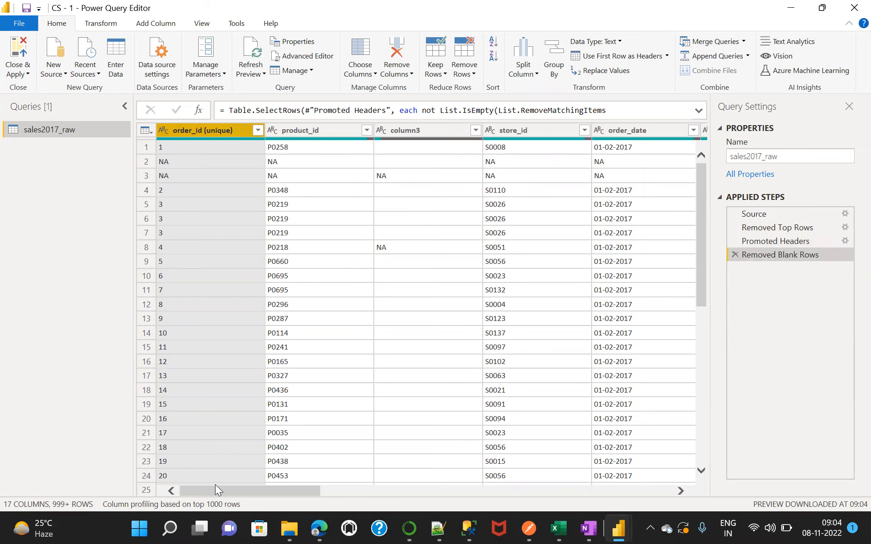
drag(213, 489, 612, 458)
drag(683, 448, 212, 441)
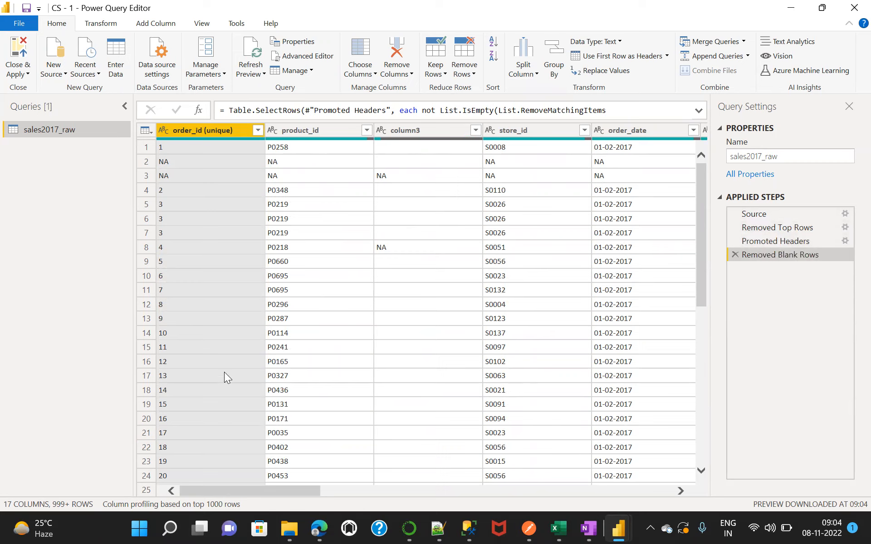
drag(245, 490, 219, 492)
drag(226, 489, 172, 422)
Turn on column quality indicators for all columns in the data preview.
mouse_move(165, 142)
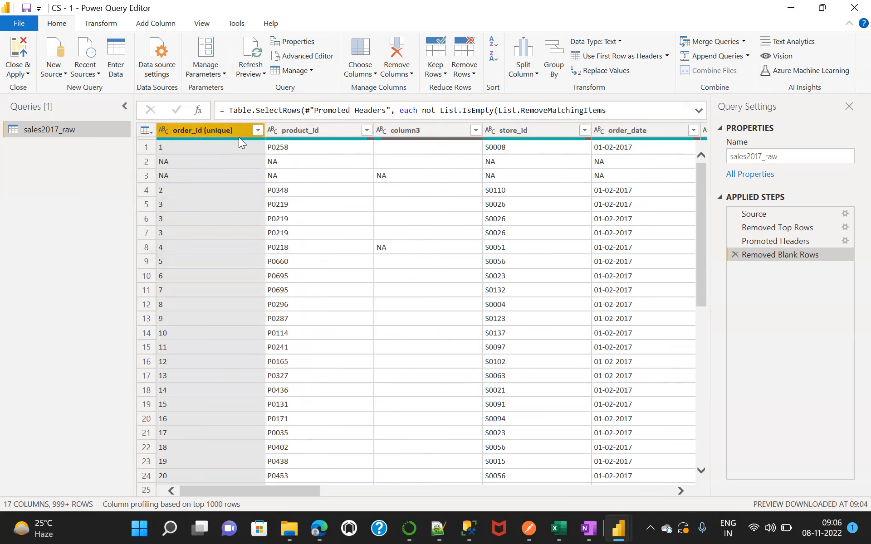
mouse_move(254, 144)
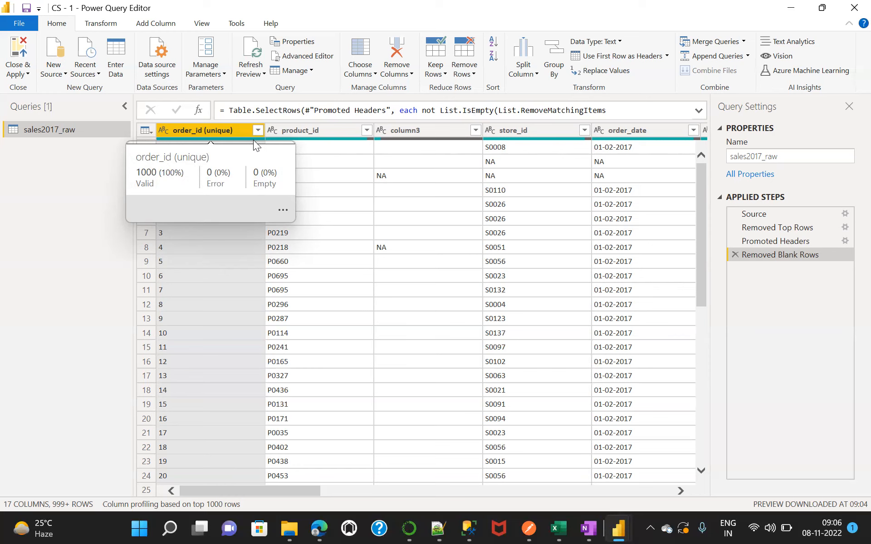
click(201, 25)
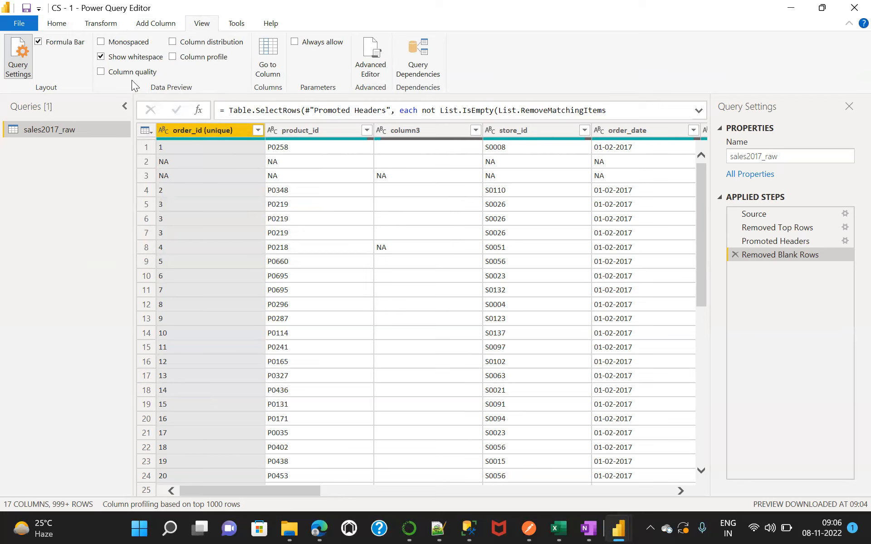
click(102, 73)
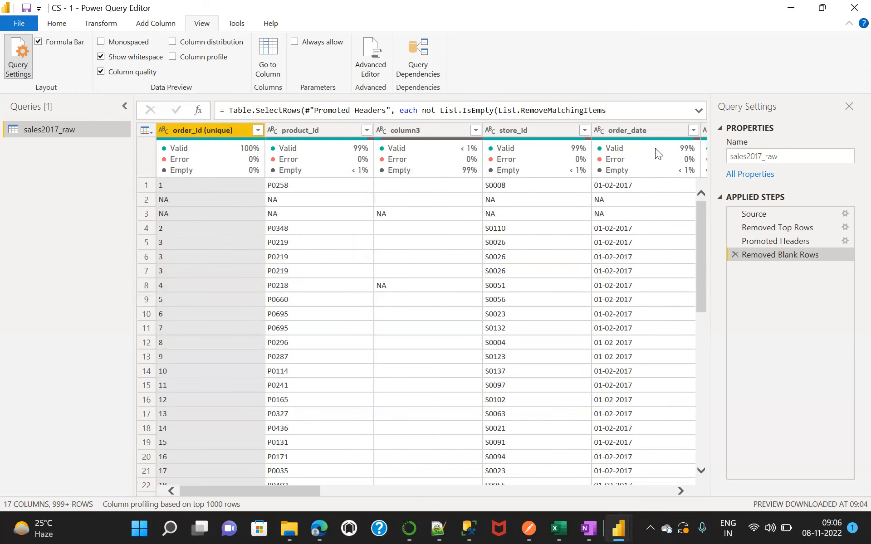
drag(233, 490, 173, 413)
Examine the valid, error and empty shares of the order_id (unique), product_id and column3 columns.
mouse_move(179, 170)
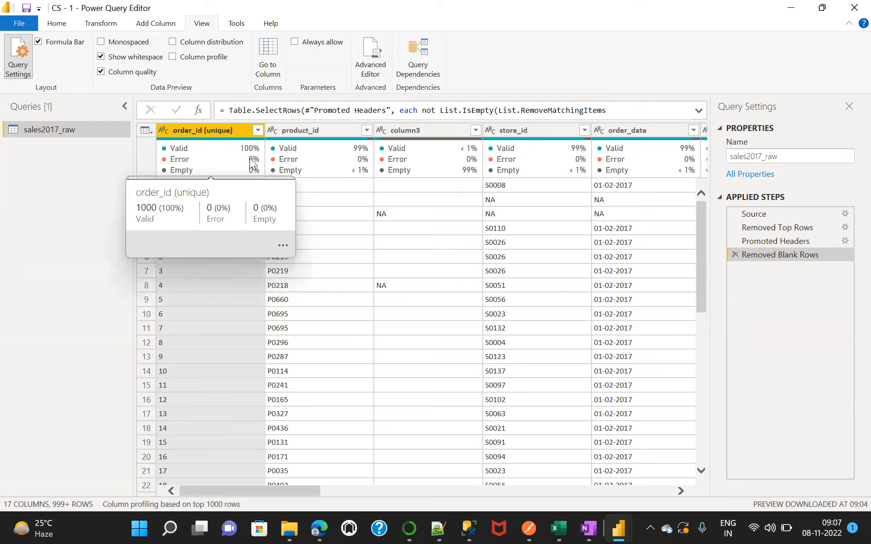
mouse_move(247, 173)
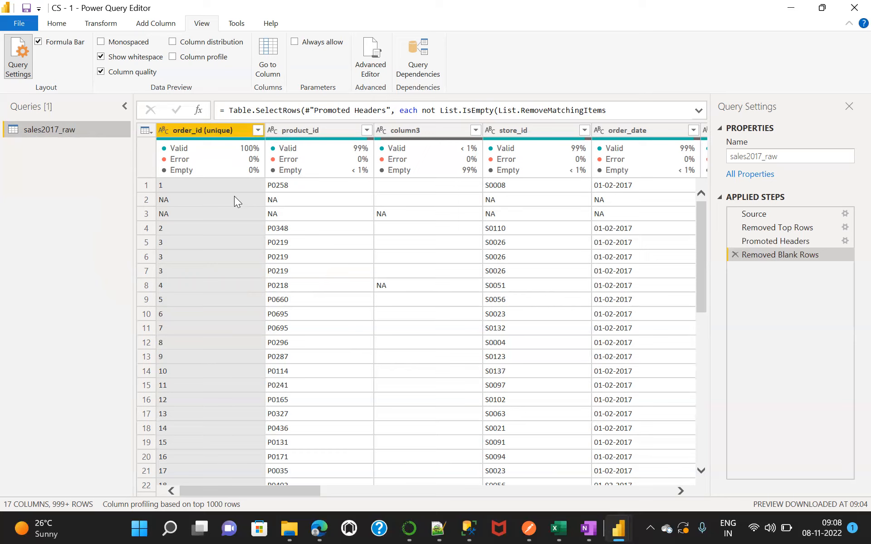
mouse_move(338, 165)
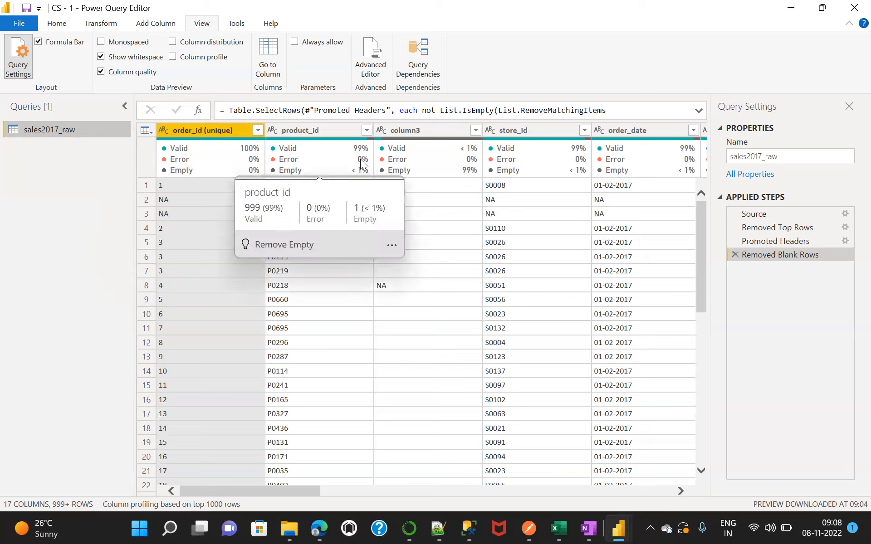
mouse_move(432, 147)
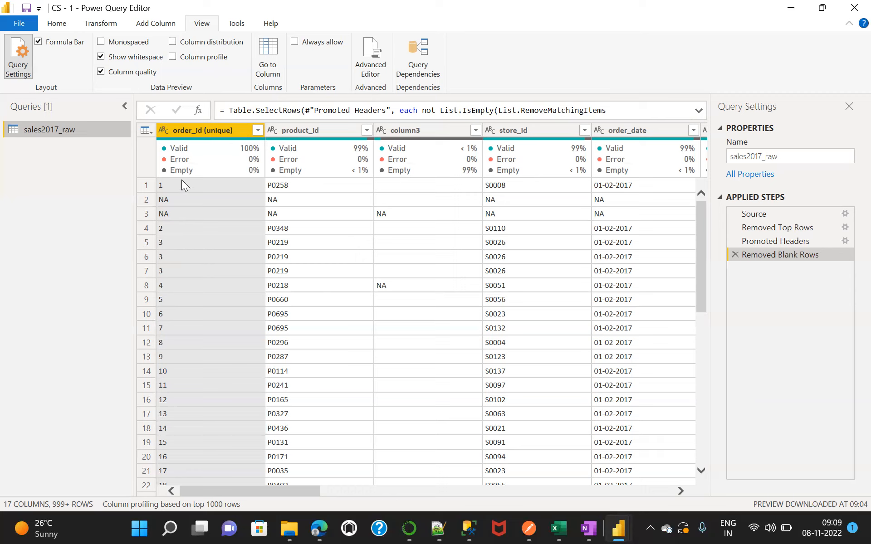
mouse_move(178, 166)
mouse_move(441, 164)
mouse_move(191, 150)
mouse_move(192, 157)
Filter the order_id (unique) column to exclude rows with the value NA.
click(55, 23)
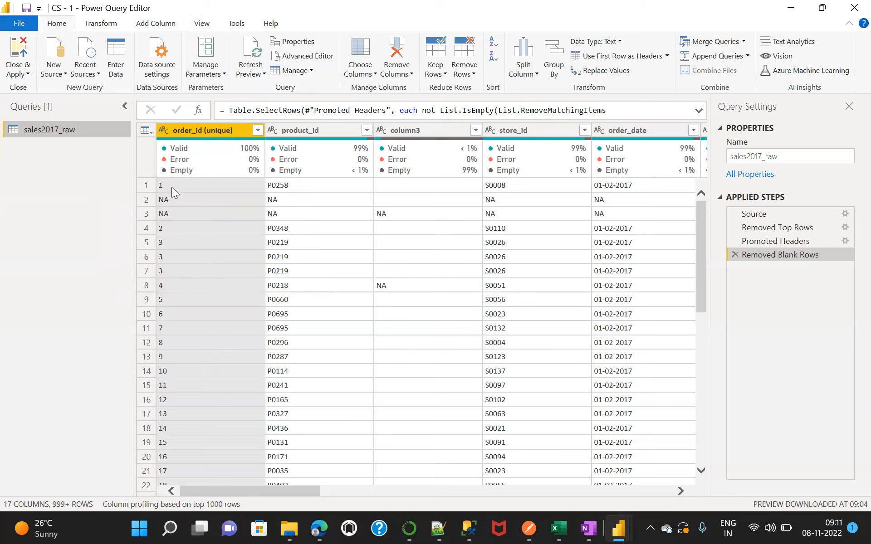
mouse_move(211, 170)
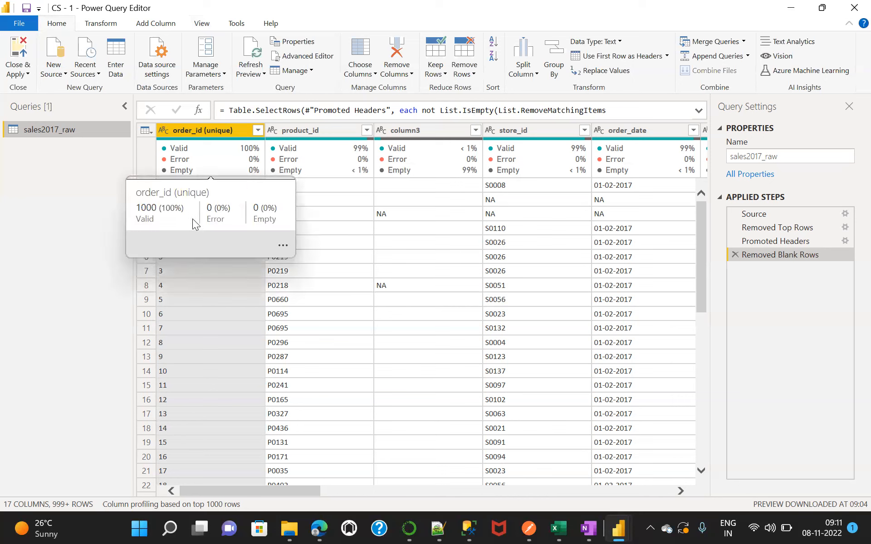
click(258, 131)
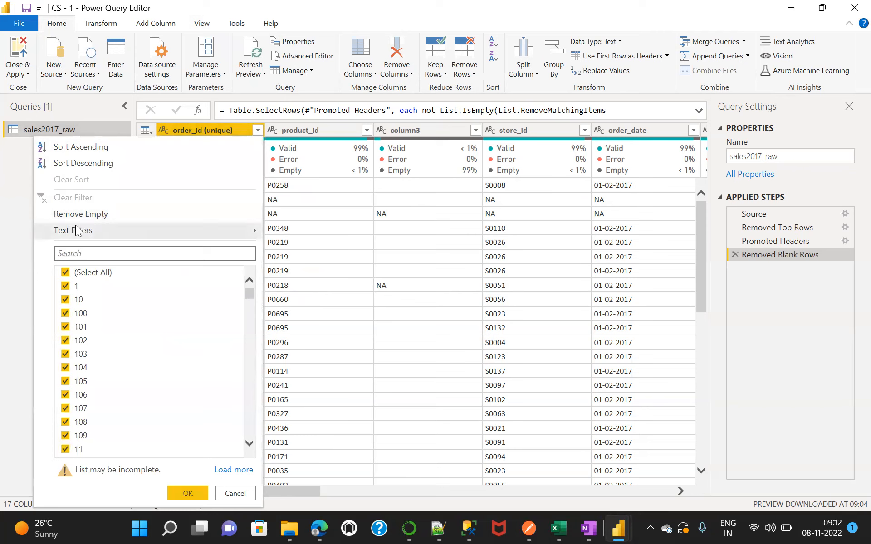
mouse_move(67, 231)
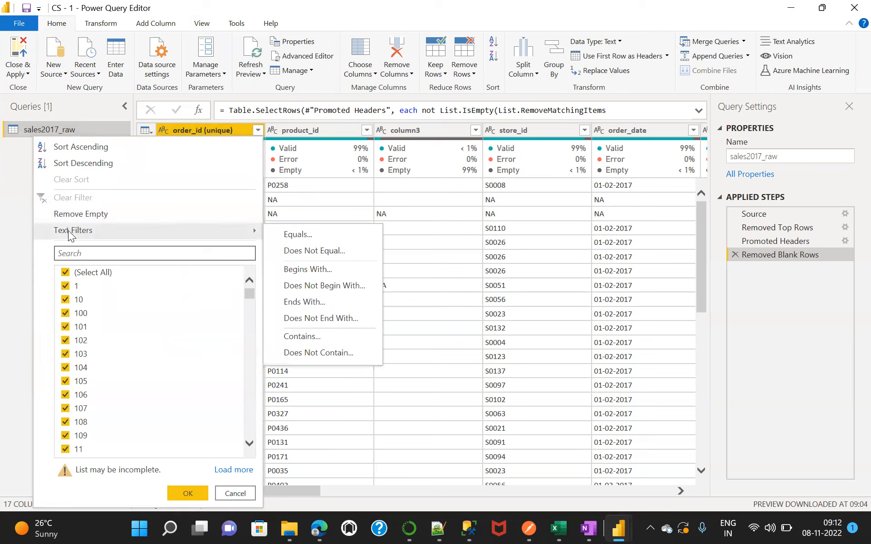
click(79, 252)
text(NA)
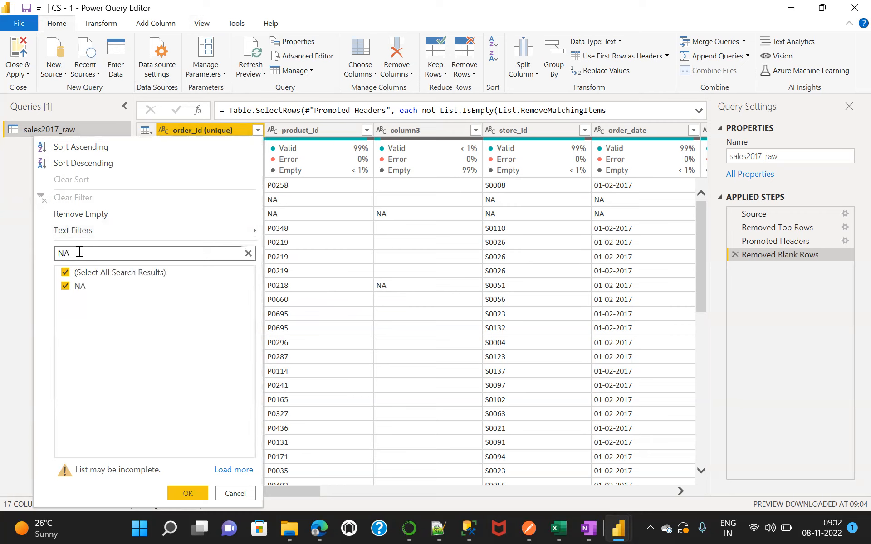
click(65, 287)
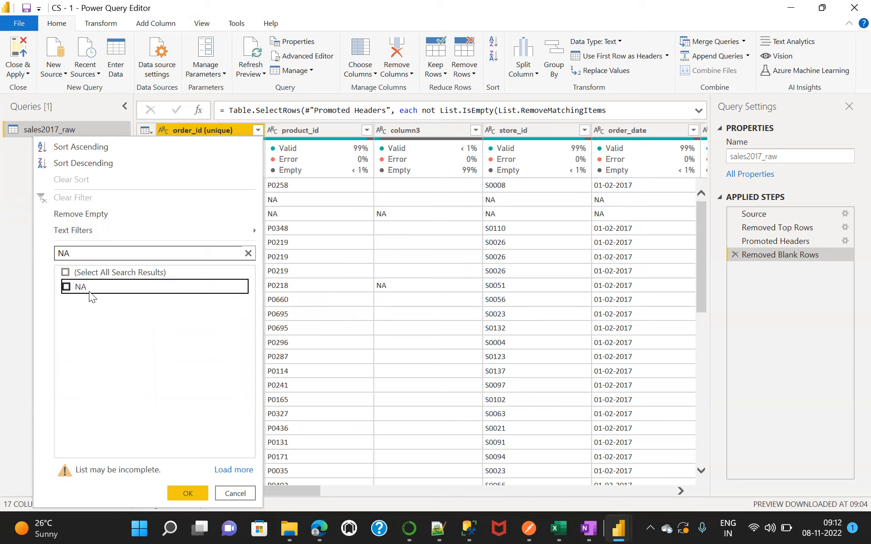
click(187, 494)
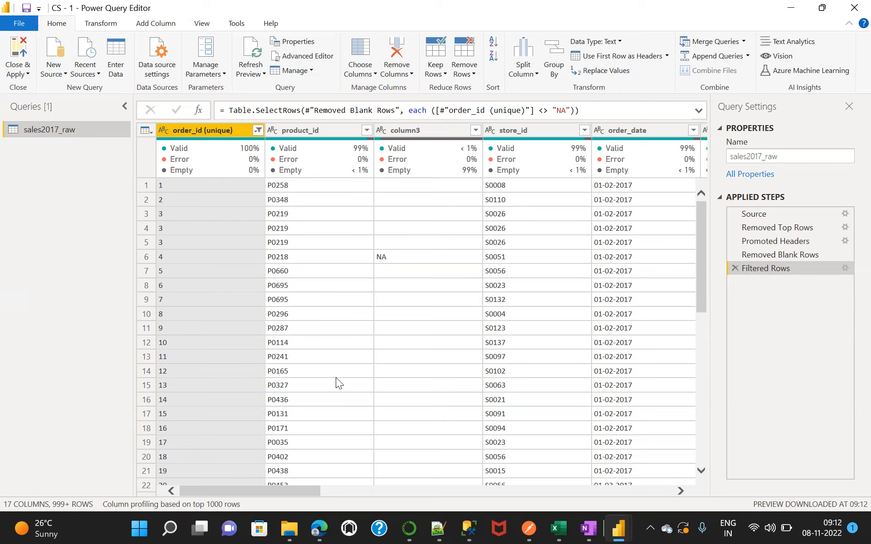
Remove duplicate rows based on the order_id (unique) column and review the remaining columns.
drag(238, 492, 179, 411)
drag(241, 490, 157, 400)
click(472, 76)
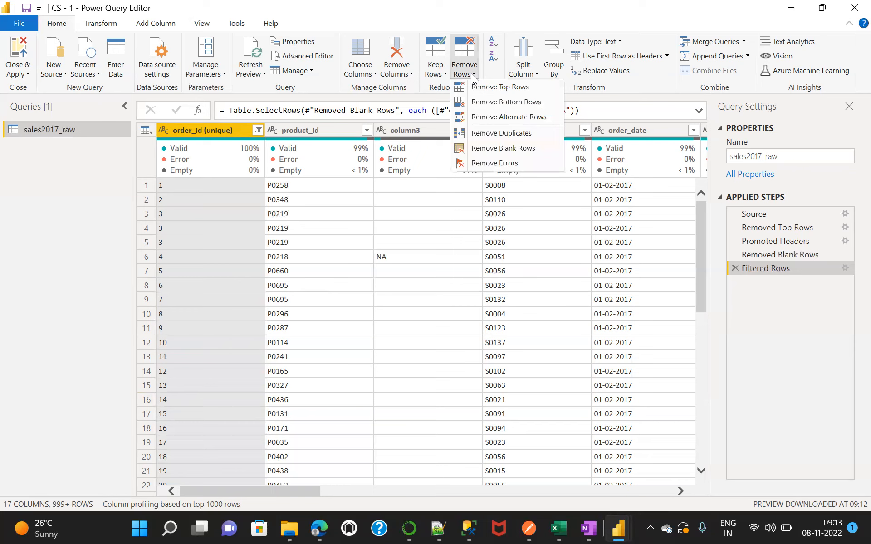
click(508, 134)
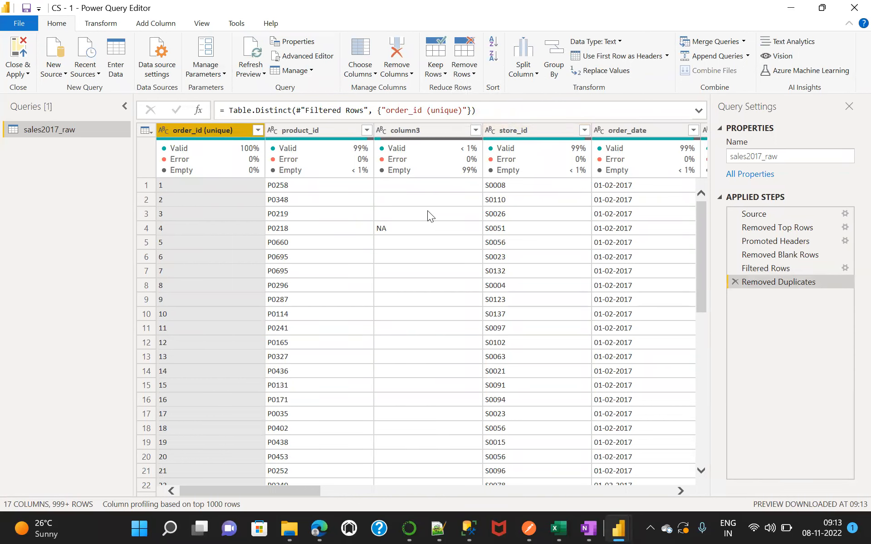
drag(260, 490, 640, 482)
drag(525, 490, 229, 473)
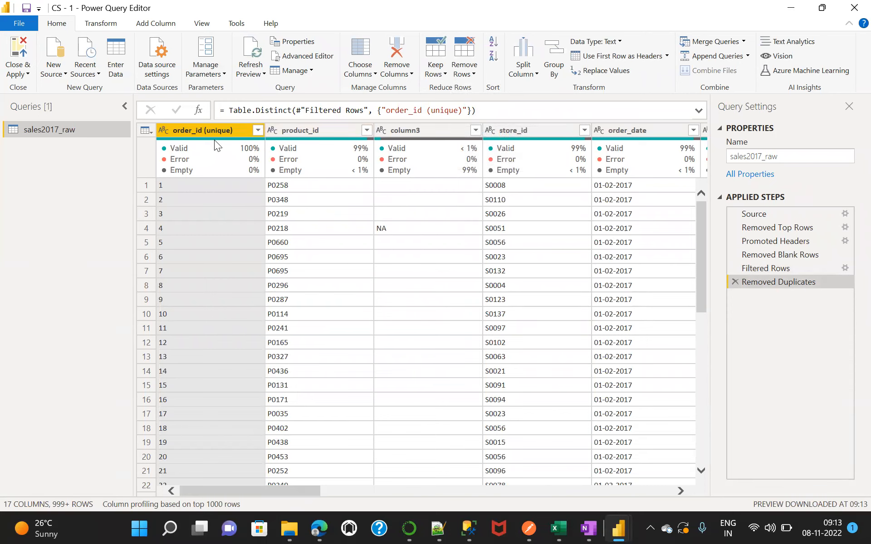
mouse_move(282, 140)
mouse_move(331, 170)
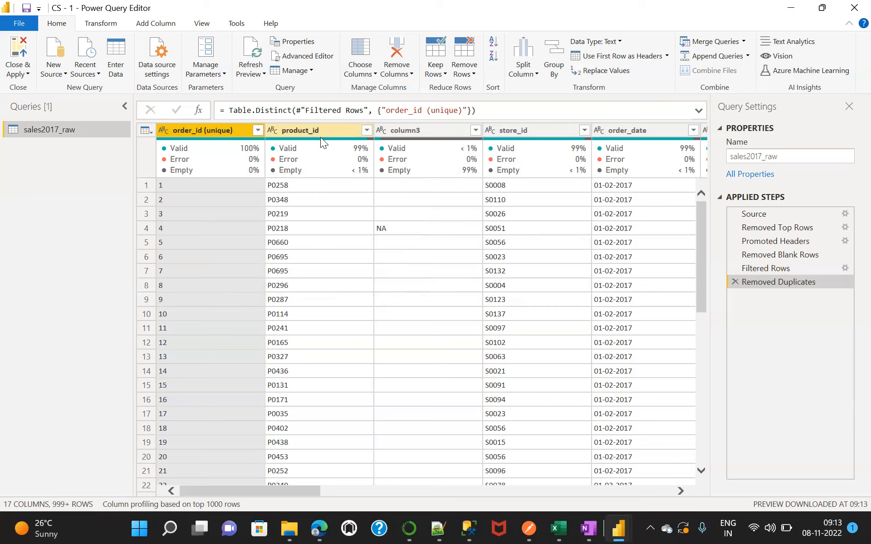
Filter the product_id column to only its blank value for inspection, and clear that filter again.
click(367, 132)
click(367, 131)
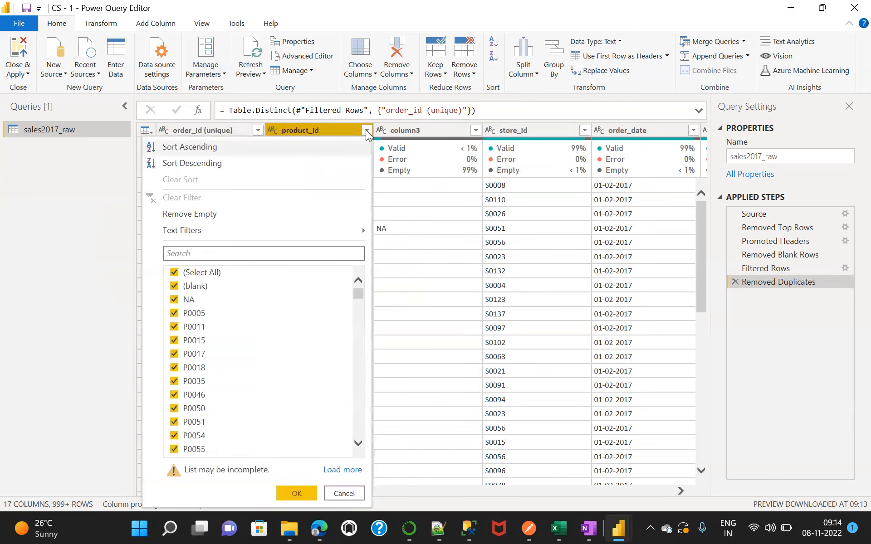
click(175, 287)
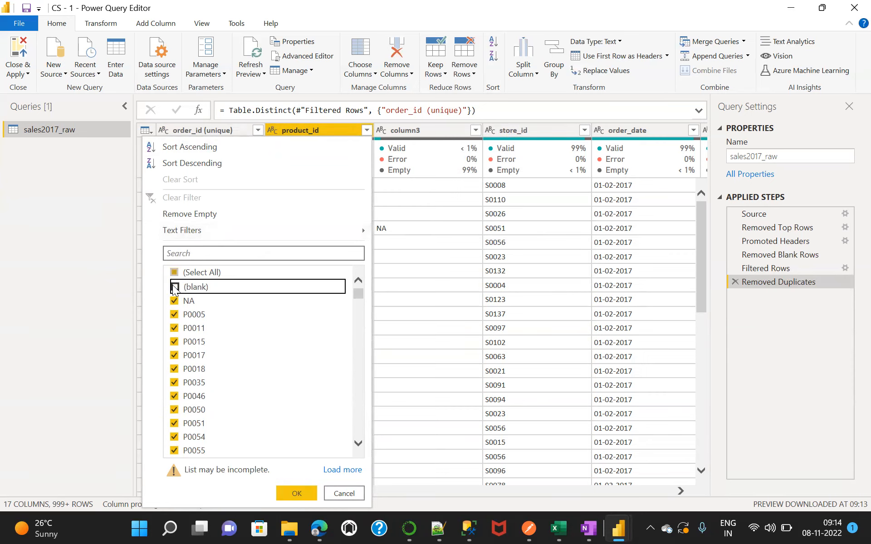
click(175, 273)
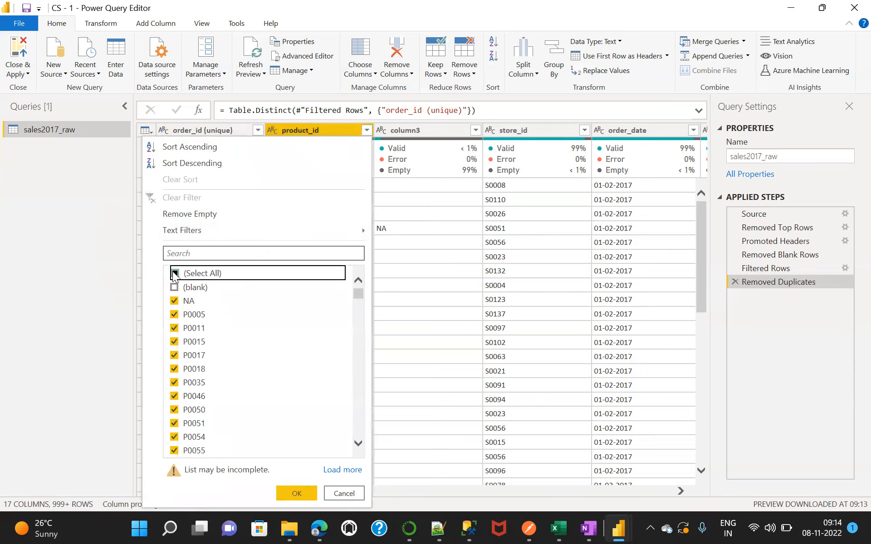
click(174, 288)
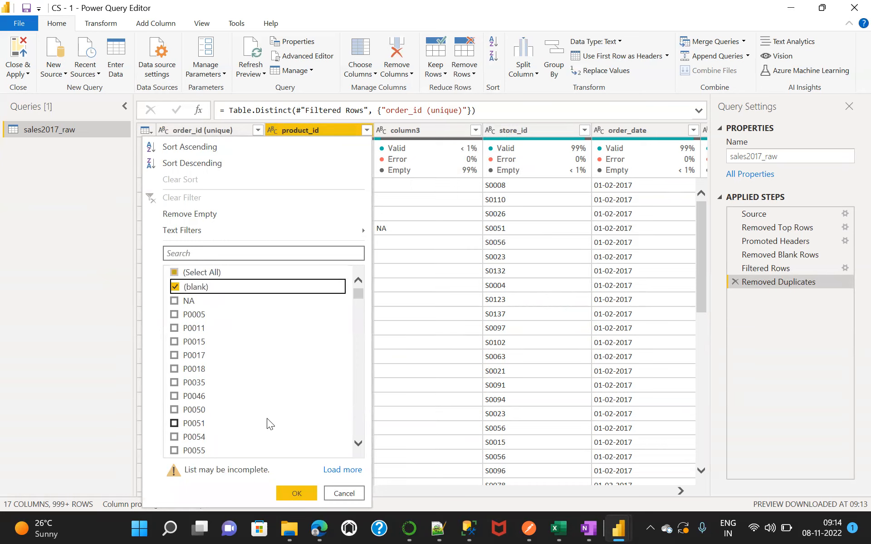
click(296, 495)
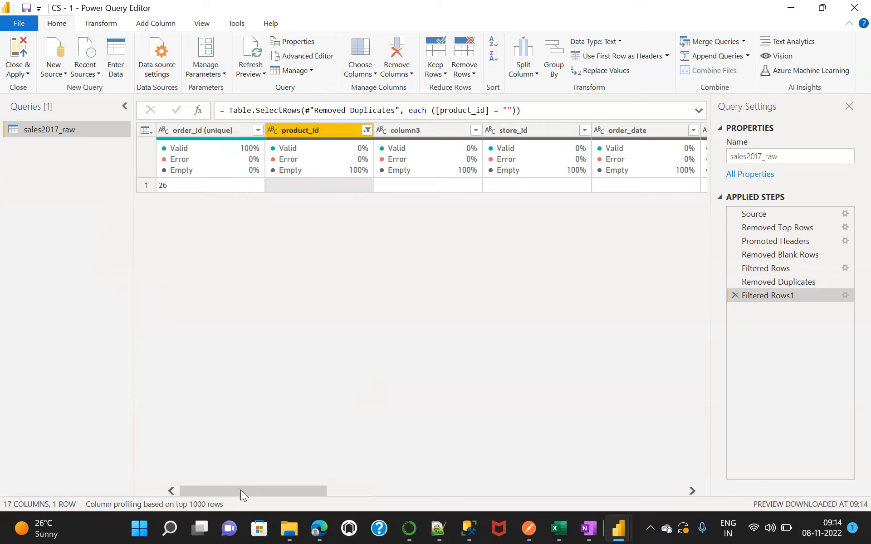
drag(240, 490, 194, 484)
click(367, 131)
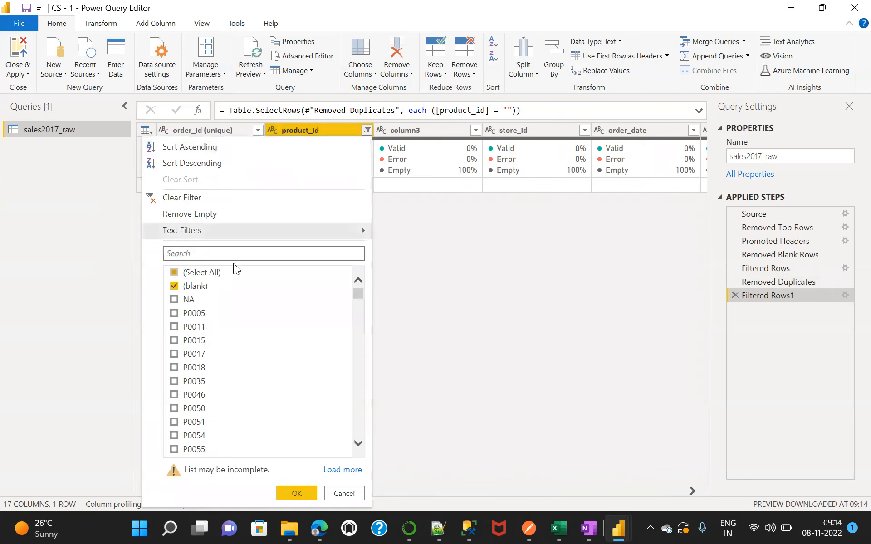
click(182, 198)
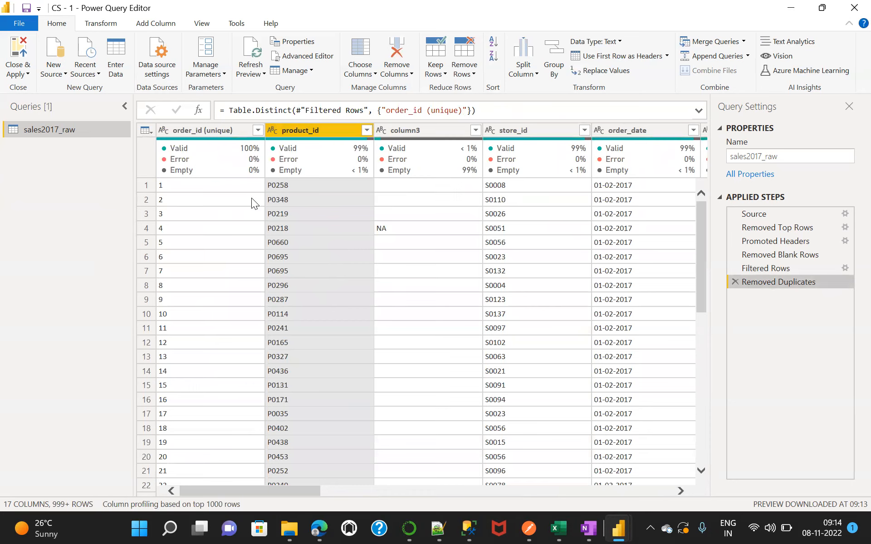
Try to exclude the value 26 from the order_id (unique) column by searching its filter list, and review the rows.
click(257, 130)
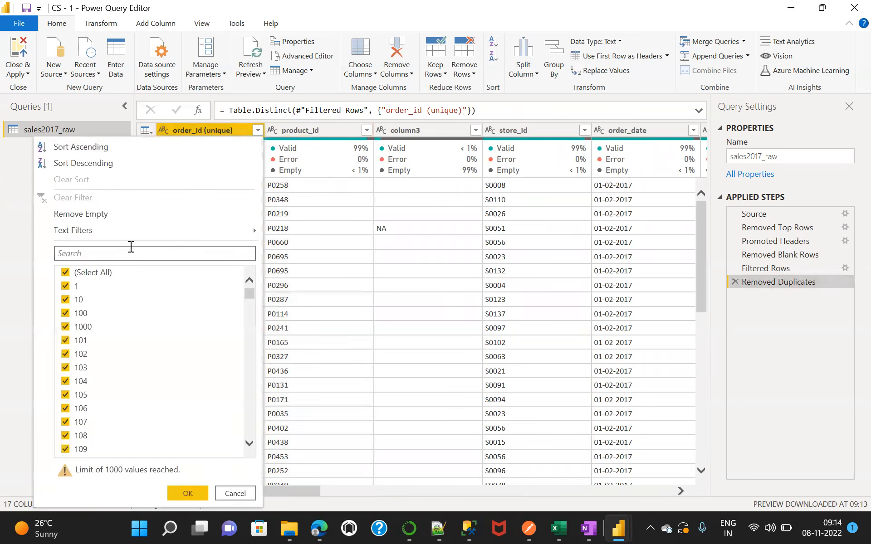
click(125, 253)
text(26)
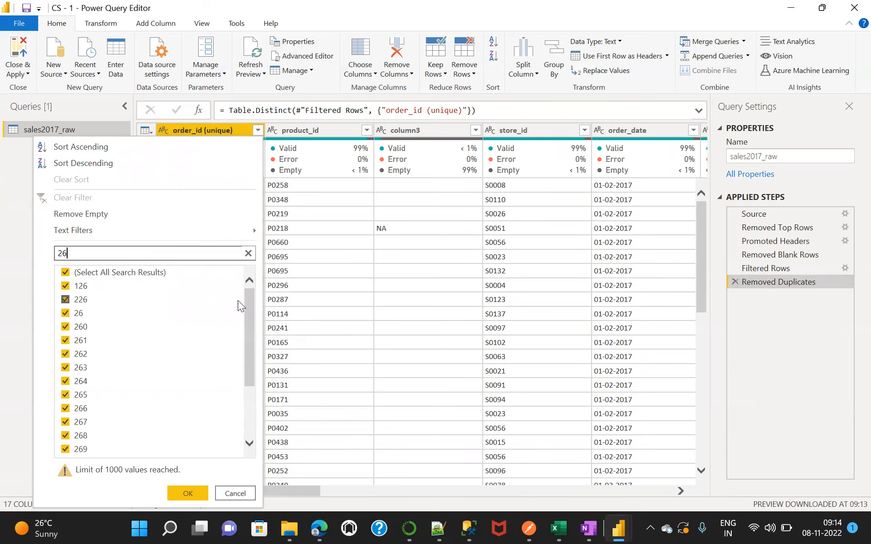
click(65, 314)
click(193, 493)
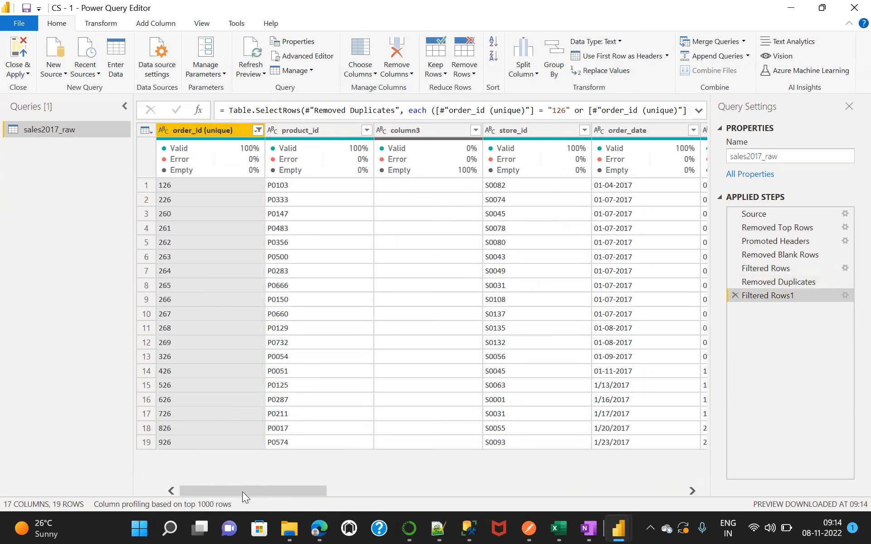
drag(239, 491, 195, 441)
drag(291, 491, 267, 444)
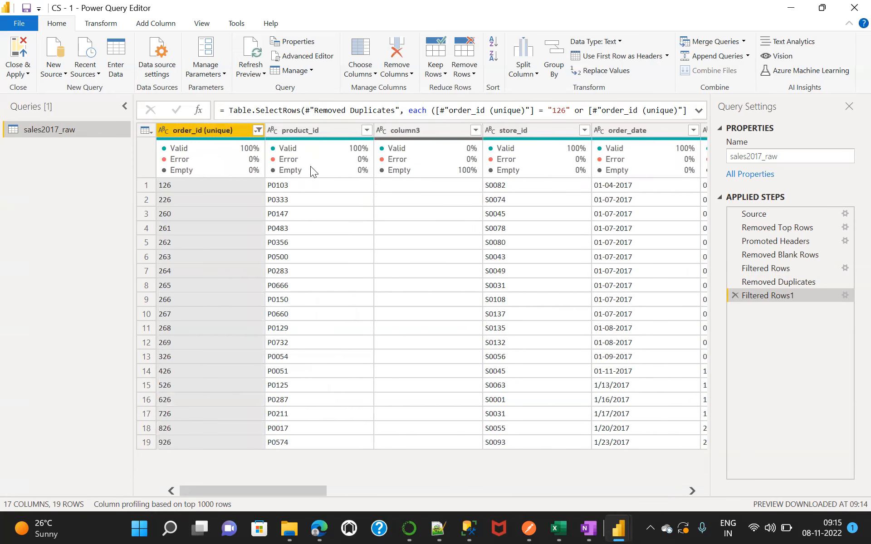
Reset the order_id (unique) column filter to include all values.
click(257, 131)
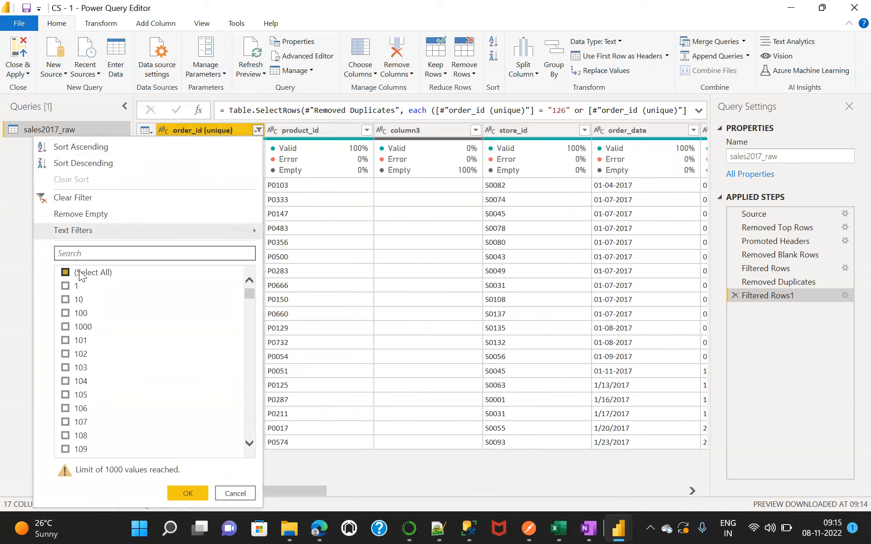
click(66, 273)
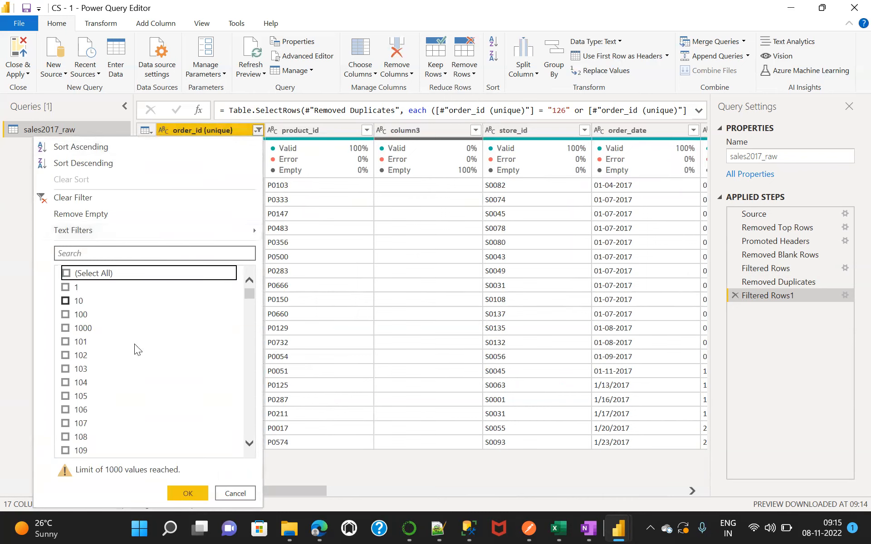
click(66, 273)
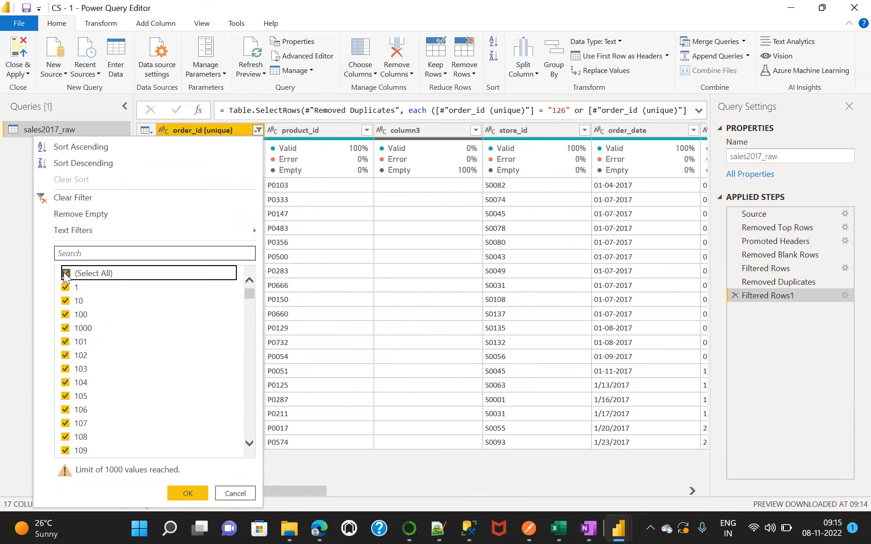
click(188, 495)
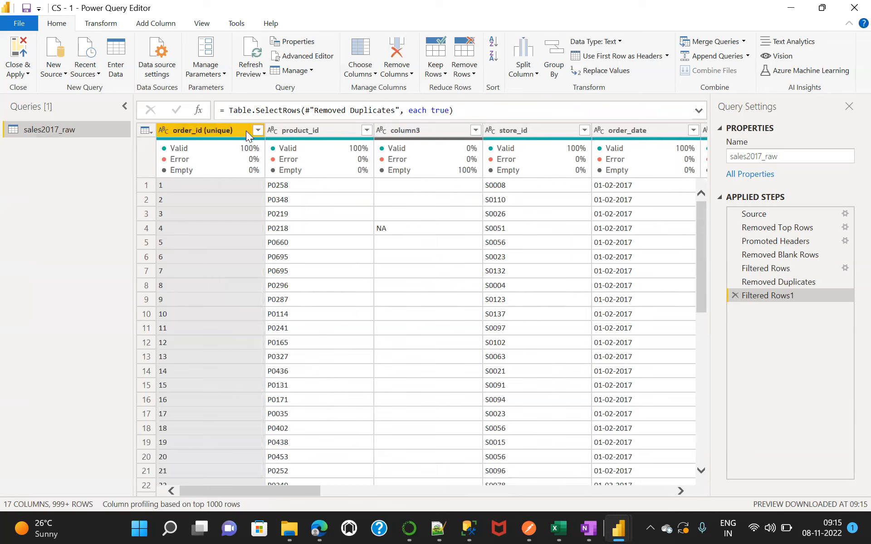
Try again to filter out only the value 26 in the order_id (unique) column, searching for 26.
click(257, 131)
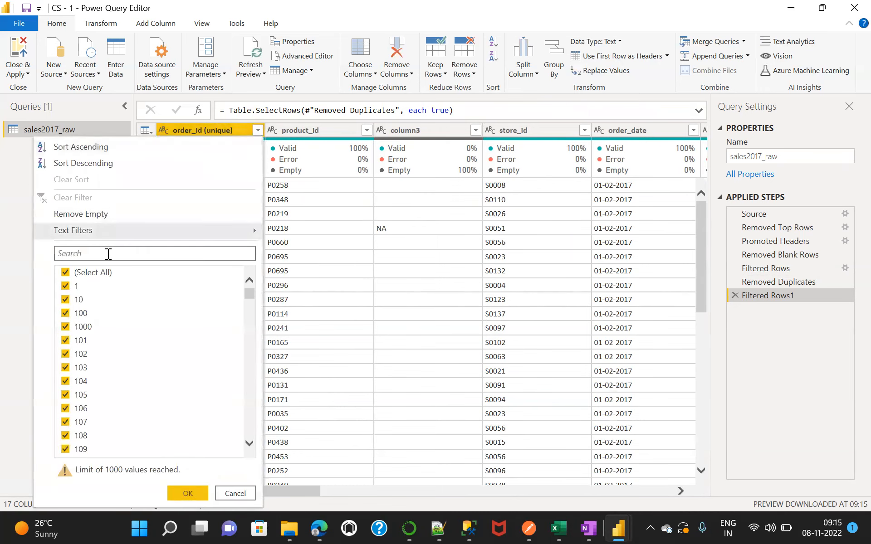
click(109, 253)
text(26)
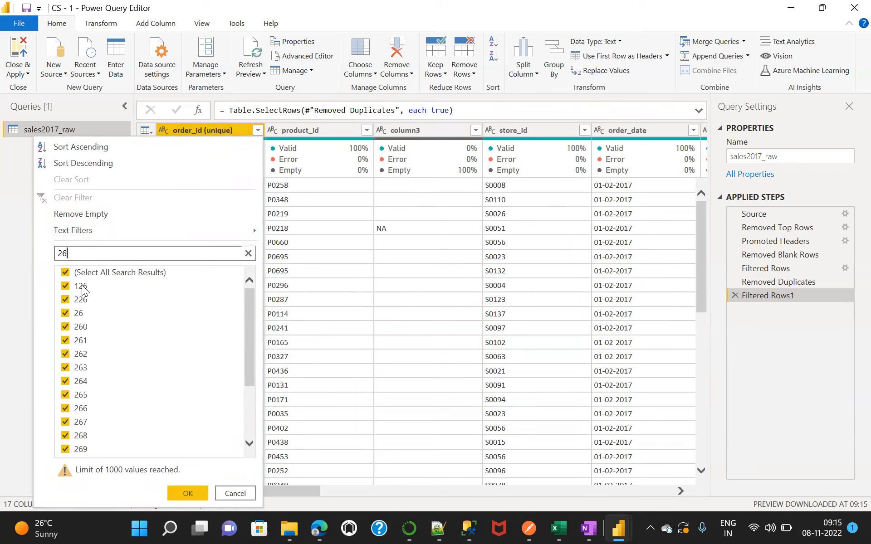
click(65, 314)
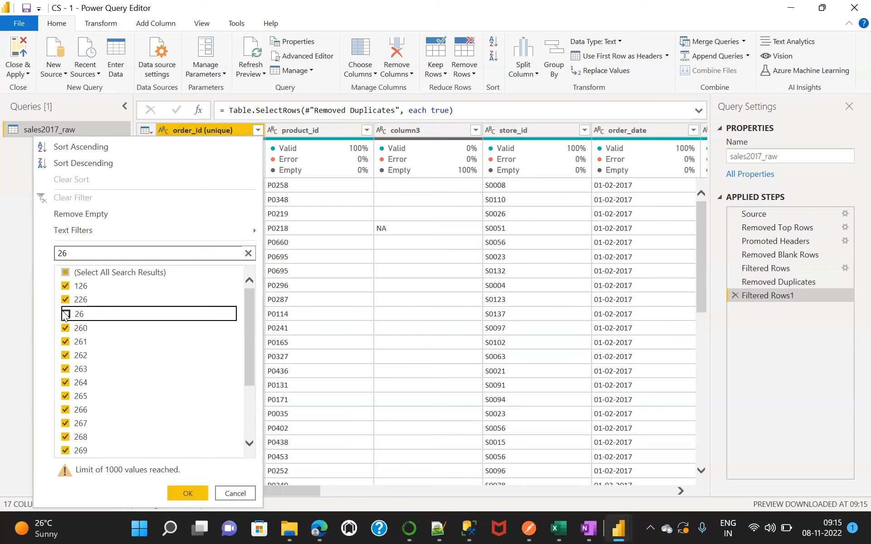
click(66, 272)
click(65, 274)
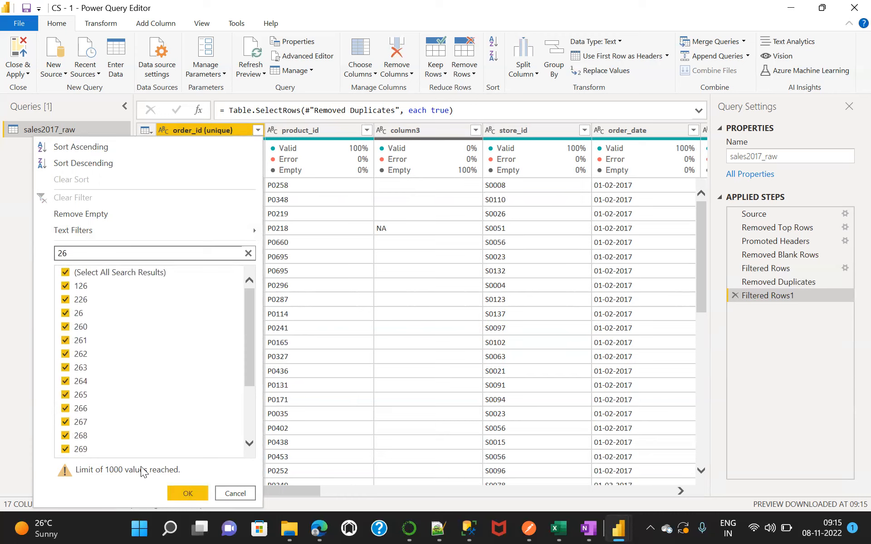
click(65, 314)
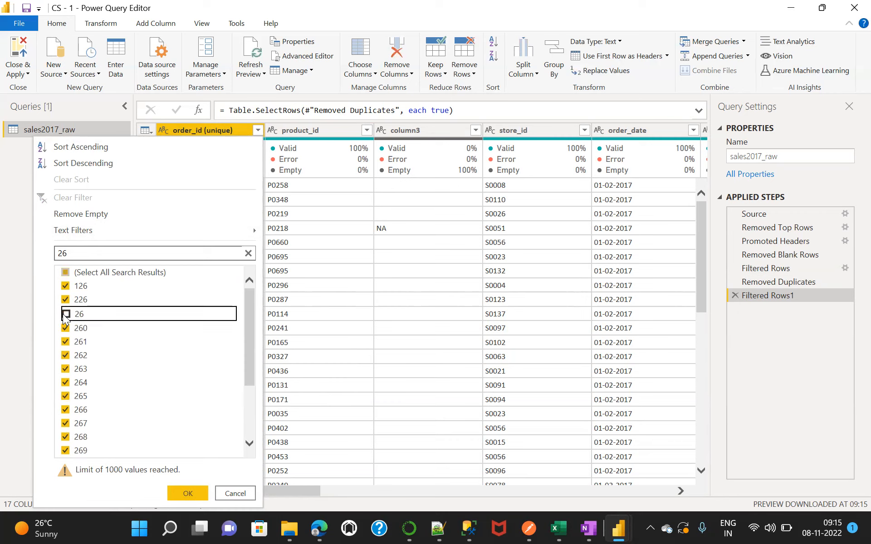
click(181, 492)
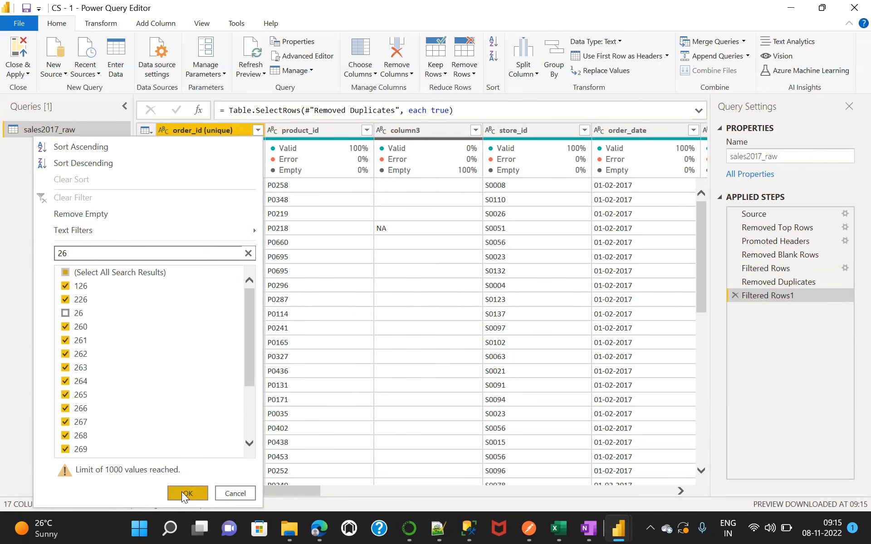
Reselect every value in the order_id (unique) column filter to bring back all rows.
click(259, 131)
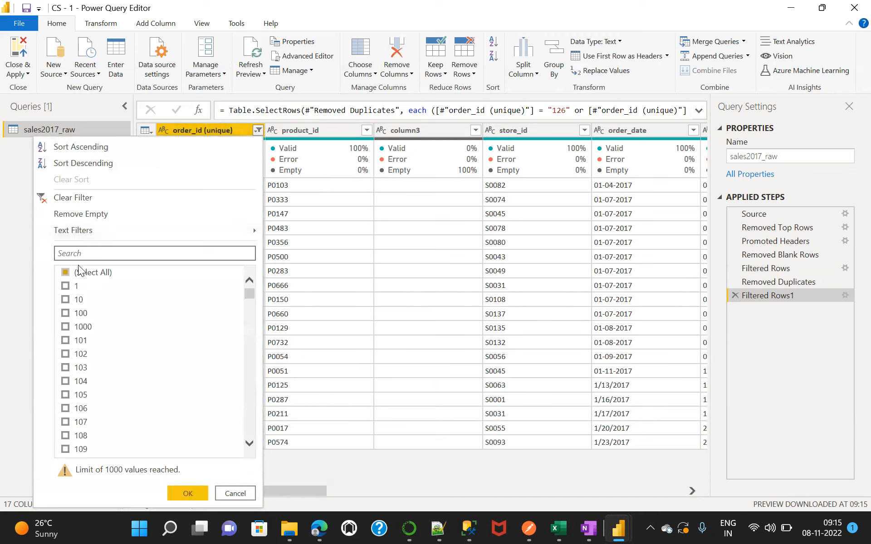
click(65, 273)
click(66, 274)
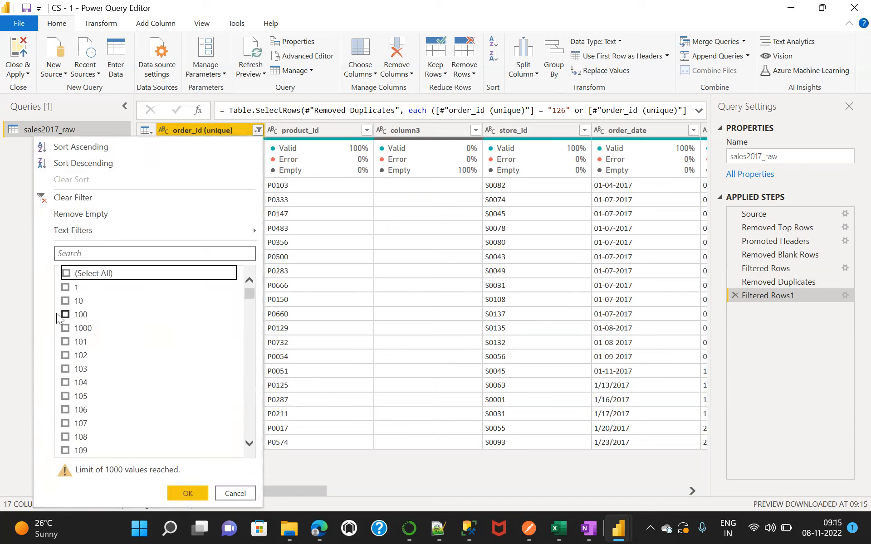
click(66, 274)
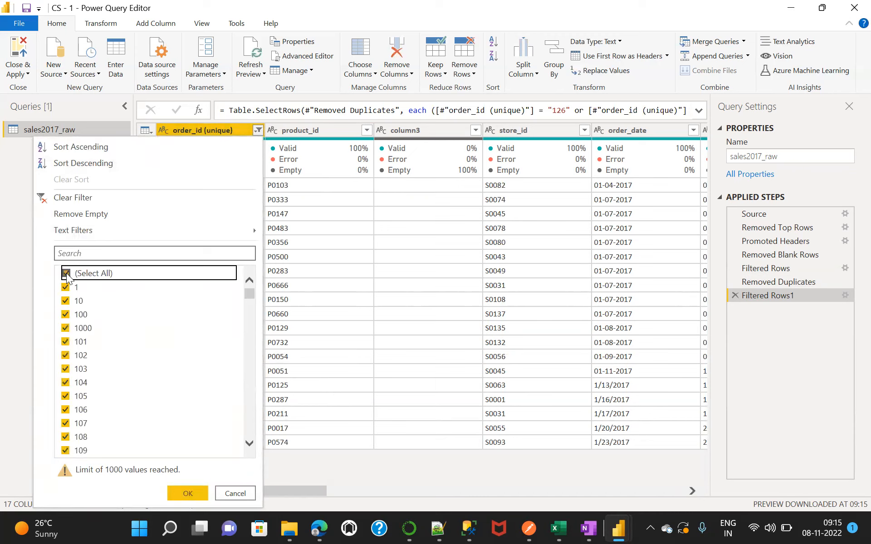
click(187, 494)
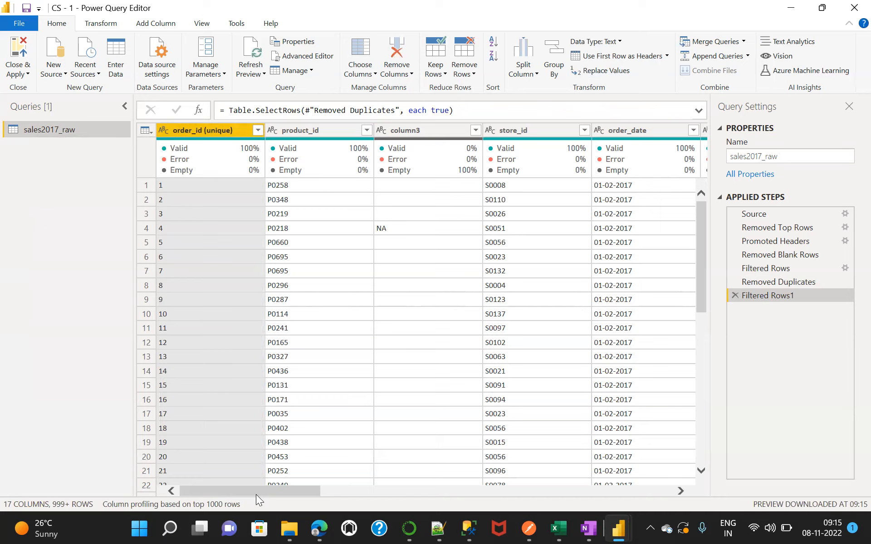
Examine the column quality details of the order_id (unique), product_id and column3 columns.
drag(256, 493, 234, 457)
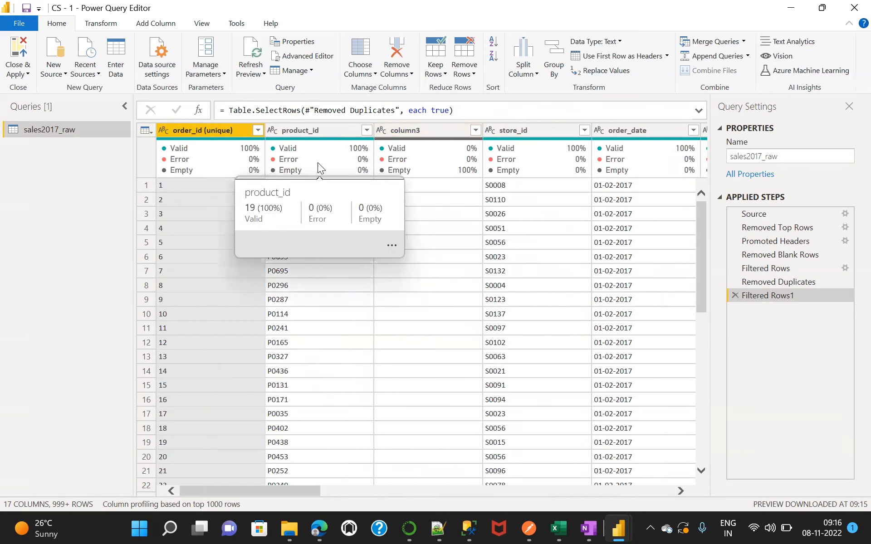
mouse_move(223, 138)
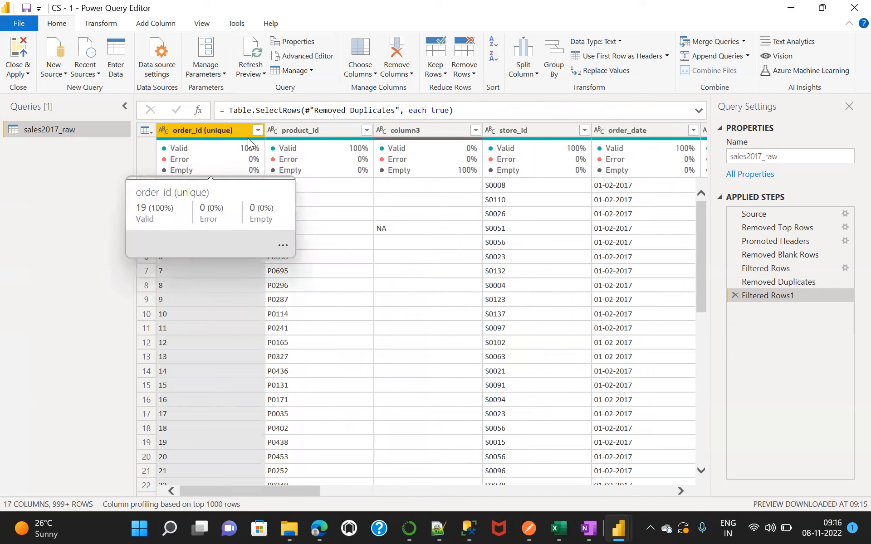
mouse_move(332, 139)
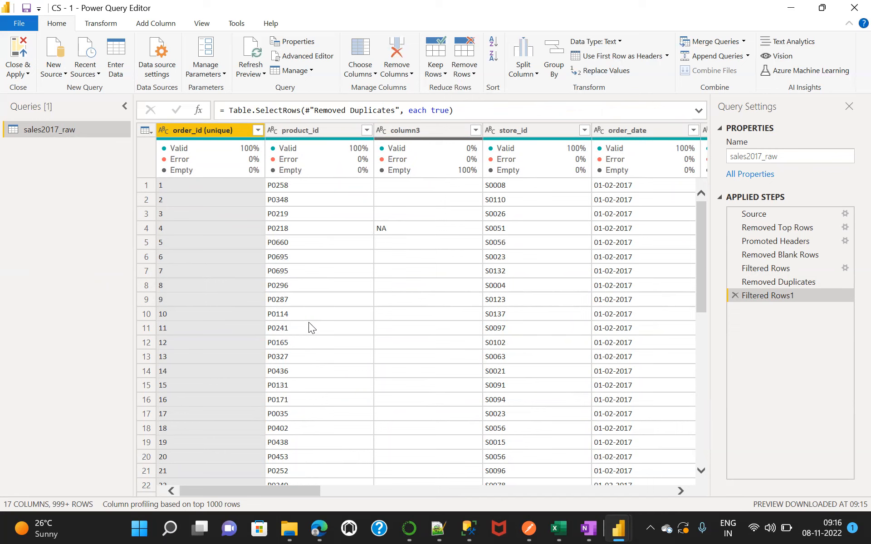
mouse_move(413, 139)
Remove column3 from the sales2017_raw table.
click(410, 231)
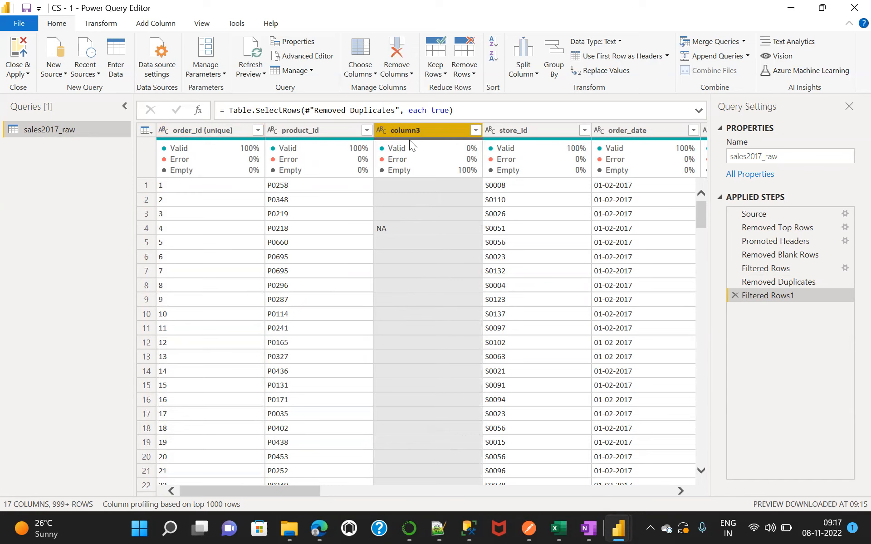
click(411, 74)
click(410, 72)
click(397, 54)
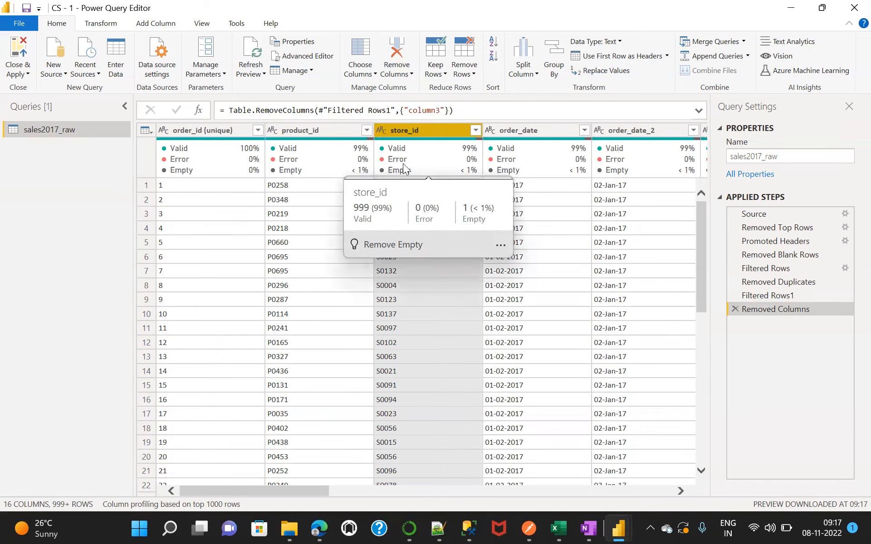
Compare the data before and after the Removed Columns step, and delete that step to restore column3.
click(769, 298)
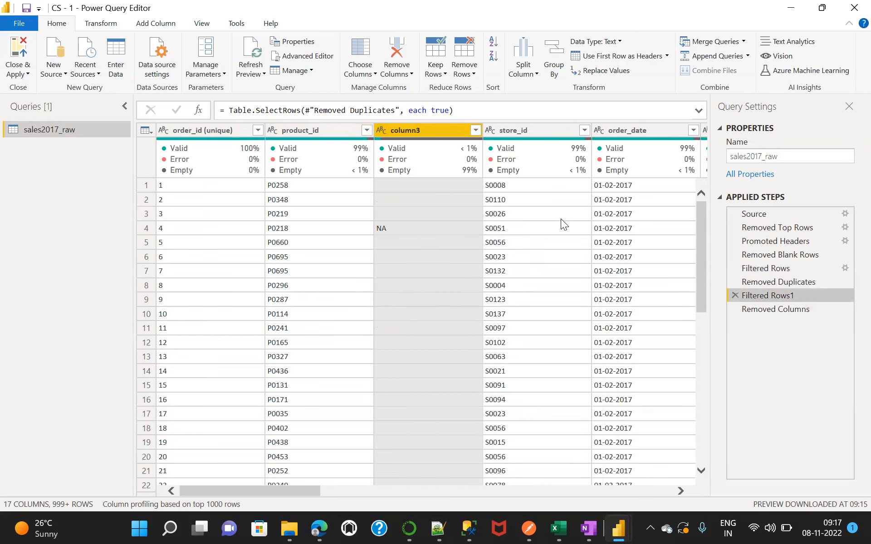
click(752, 309)
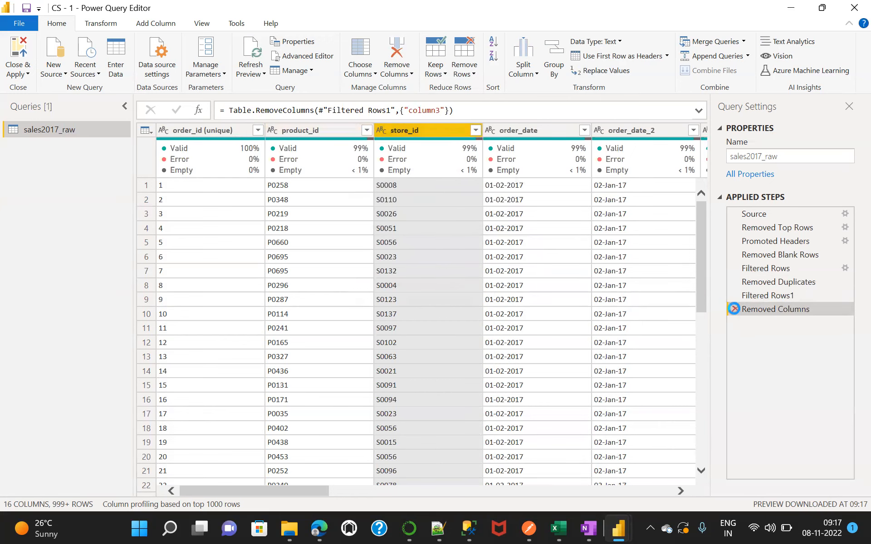
click(734, 308)
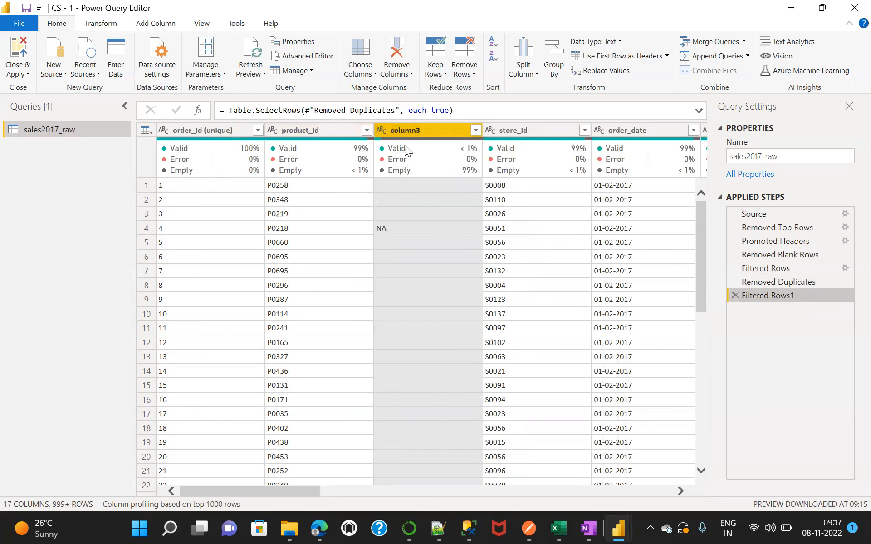
Review the filter conditions stored in the first Filtered Rows step without changing them.
mouse_move(408, 148)
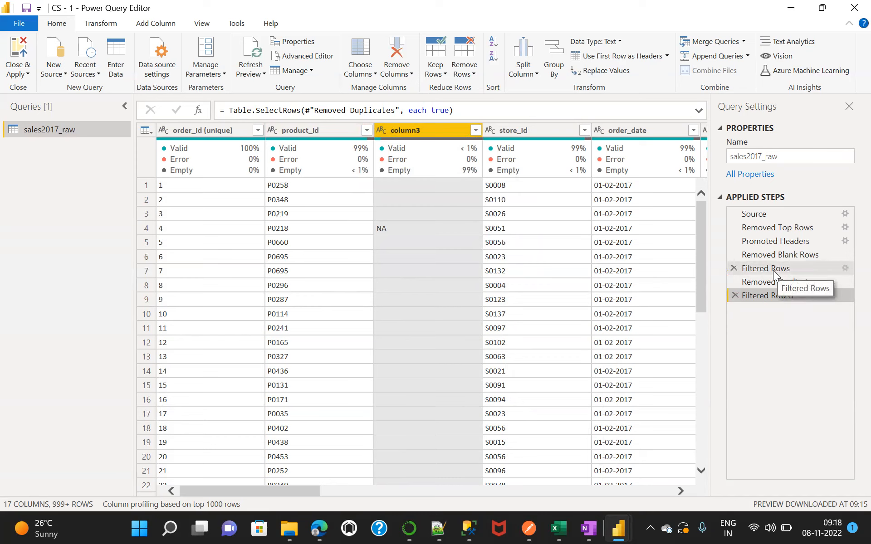
click(844, 268)
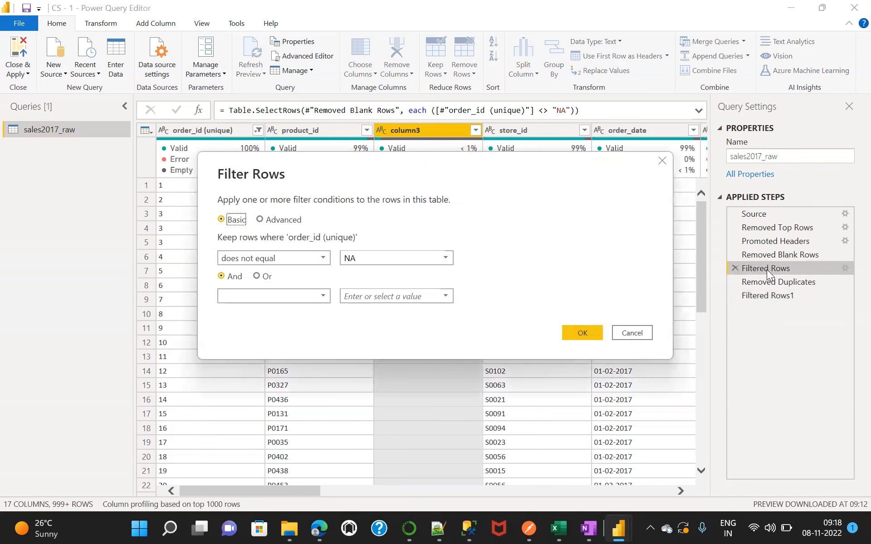
click(632, 333)
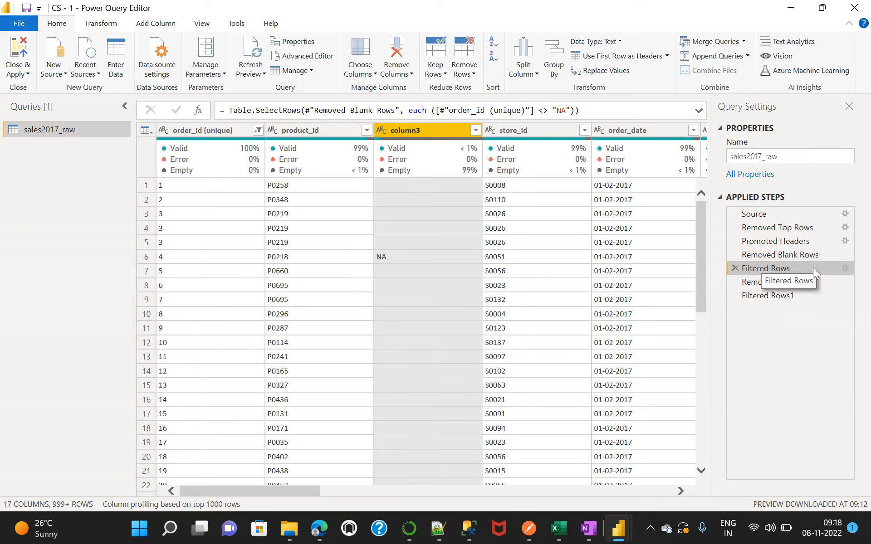
Add a second condition to the first Filtered Rows step so order_id (unique) does not equal NA or does not equal 26.
click(846, 268)
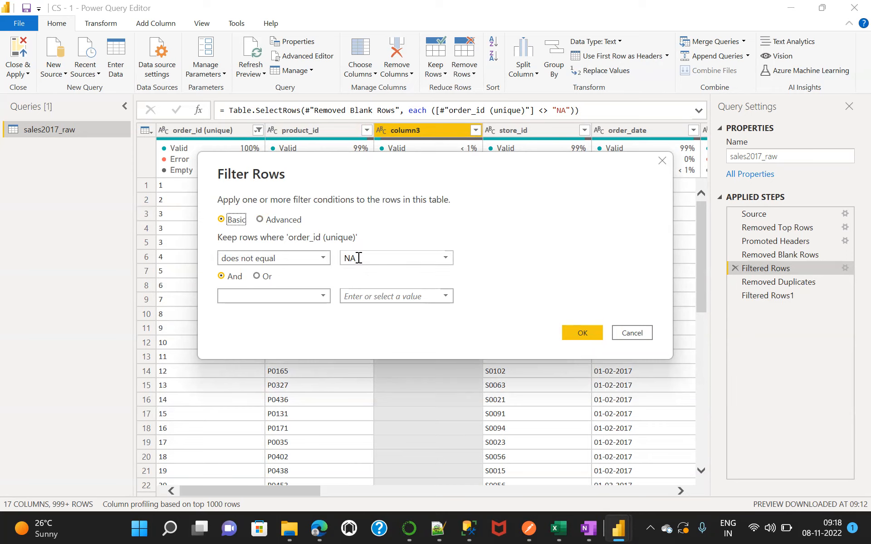
click(320, 295)
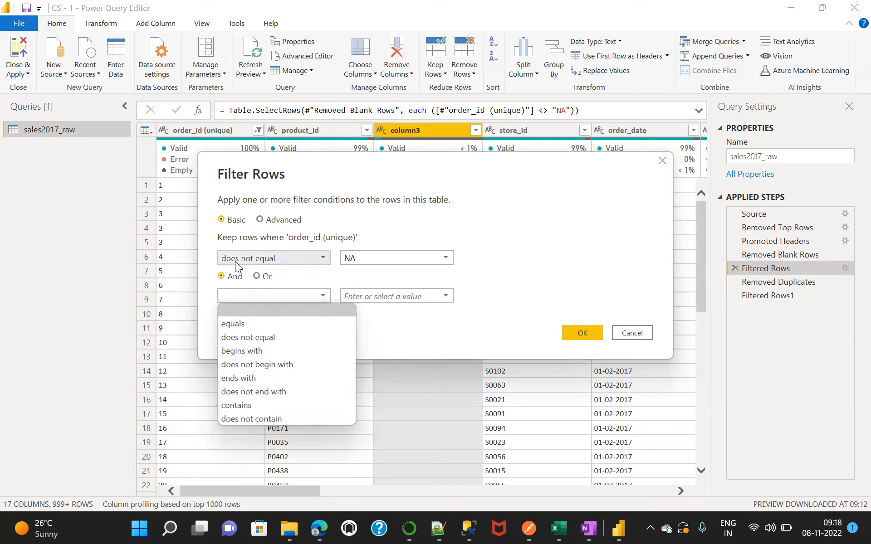
click(271, 339)
click(358, 297)
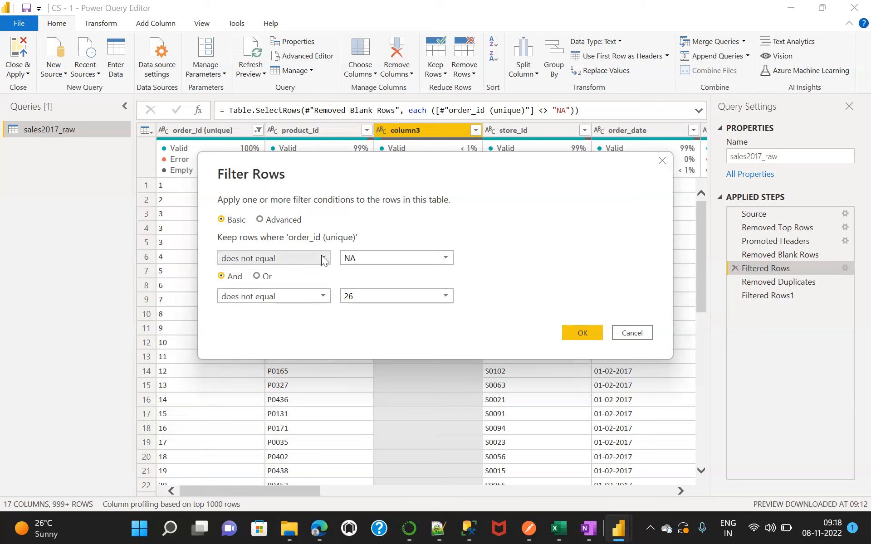
click(257, 276)
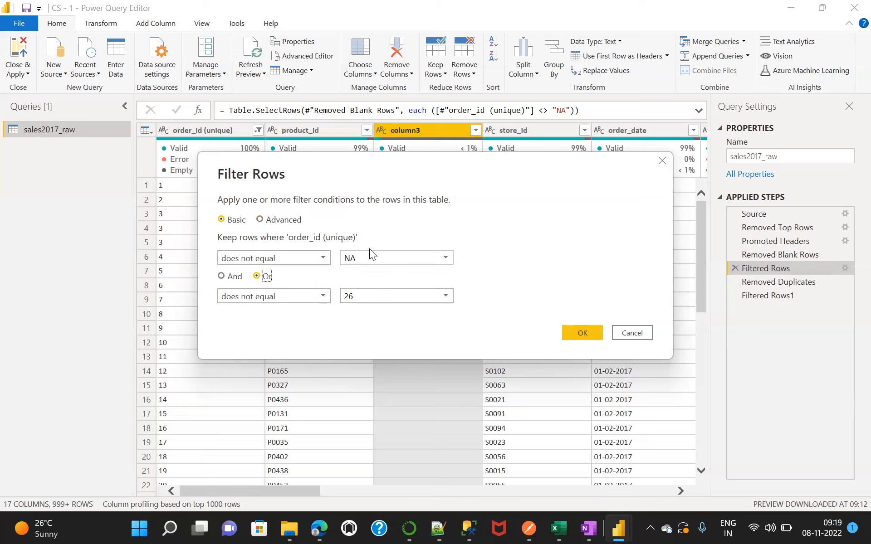
click(572, 332)
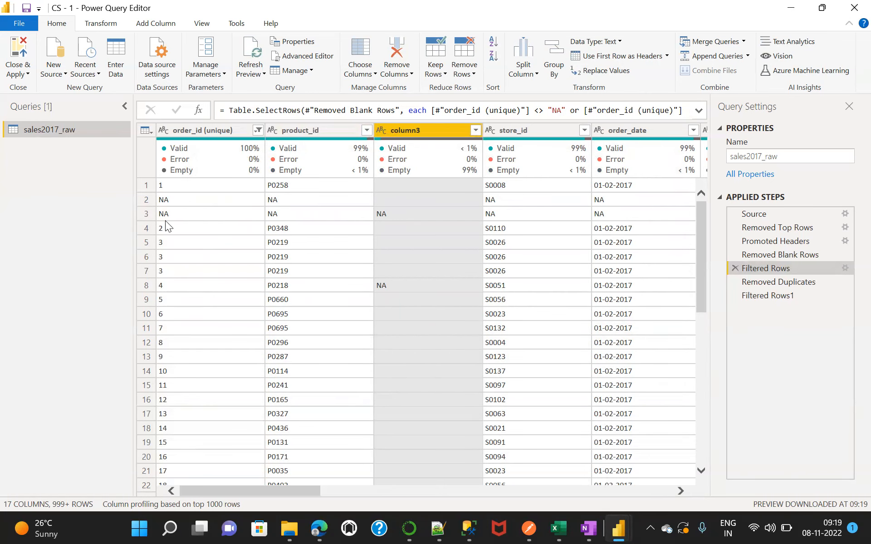
Combine the two order_id (unique) conditions of the Filtered Rows step with And instead of Or.
click(846, 269)
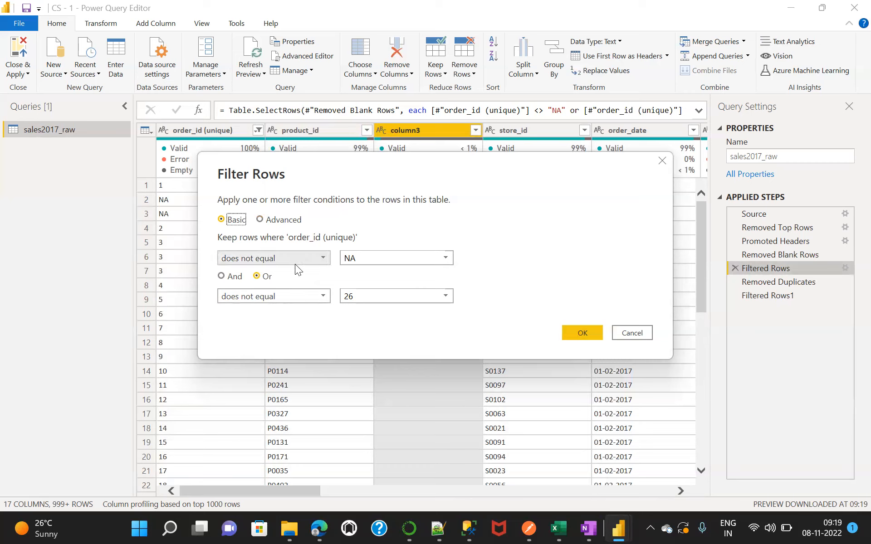
click(222, 277)
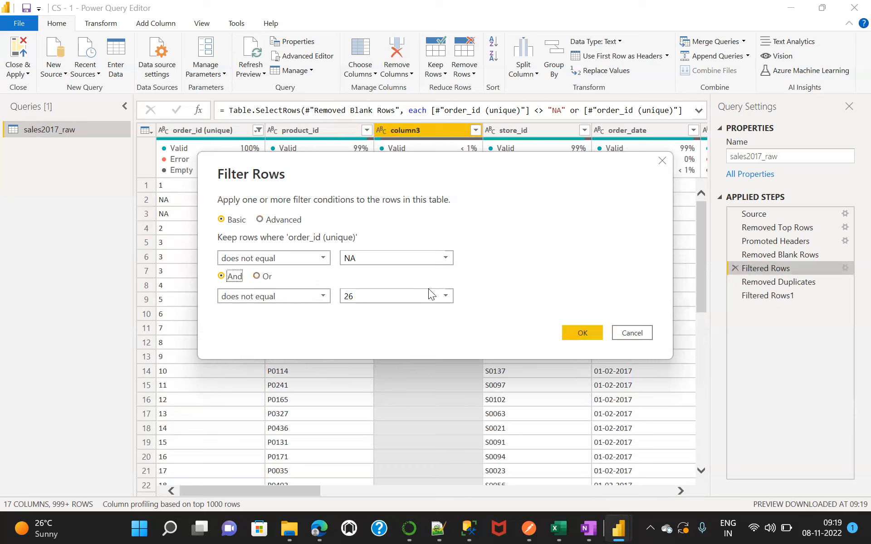
click(575, 332)
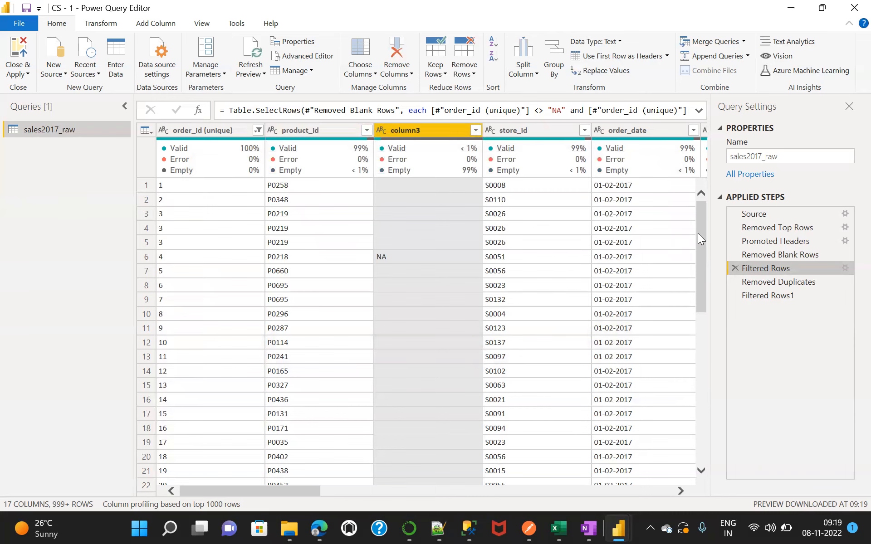
mouse_move(697, 233)
mouse_down()
mouse_move(701, 451)
mouse_move(695, 228)
mouse_up()
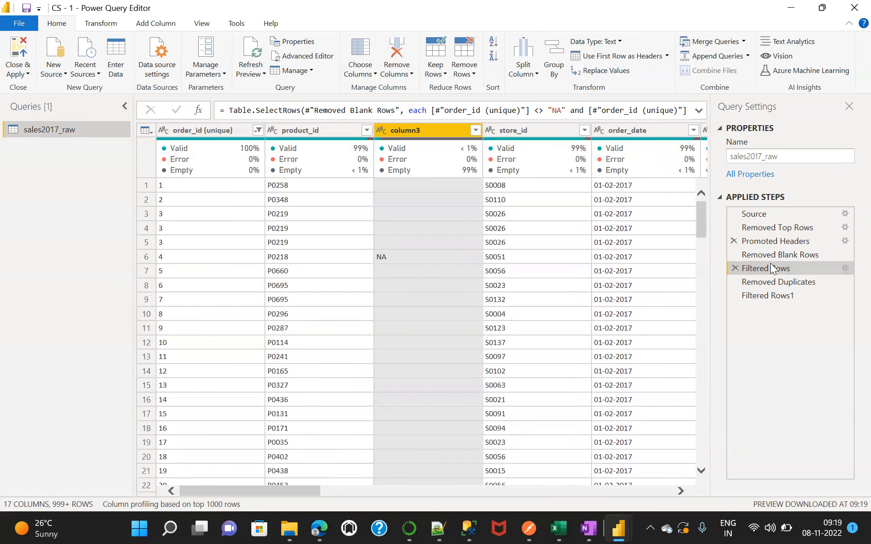
Review the advanced filter options of the Filtered Rows step and the Promoted Headers settings, leaving both unchanged.
click(845, 268)
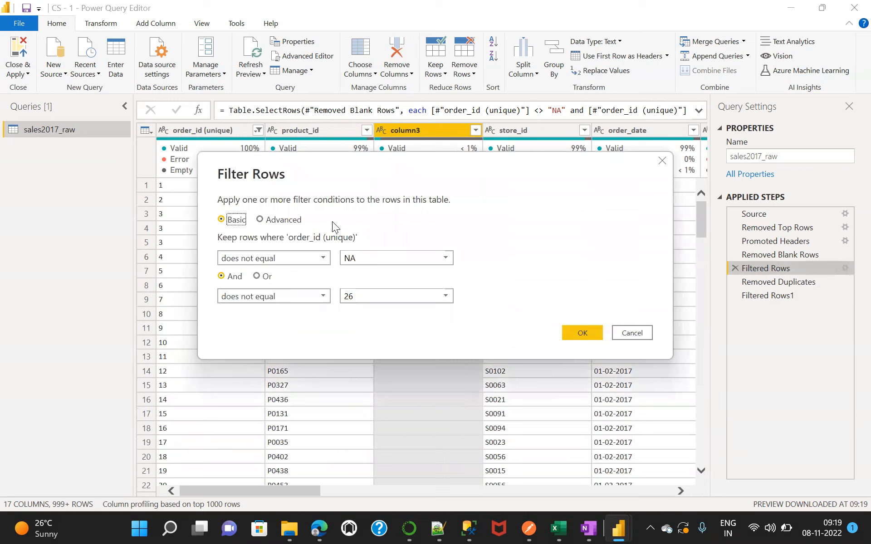
click(260, 220)
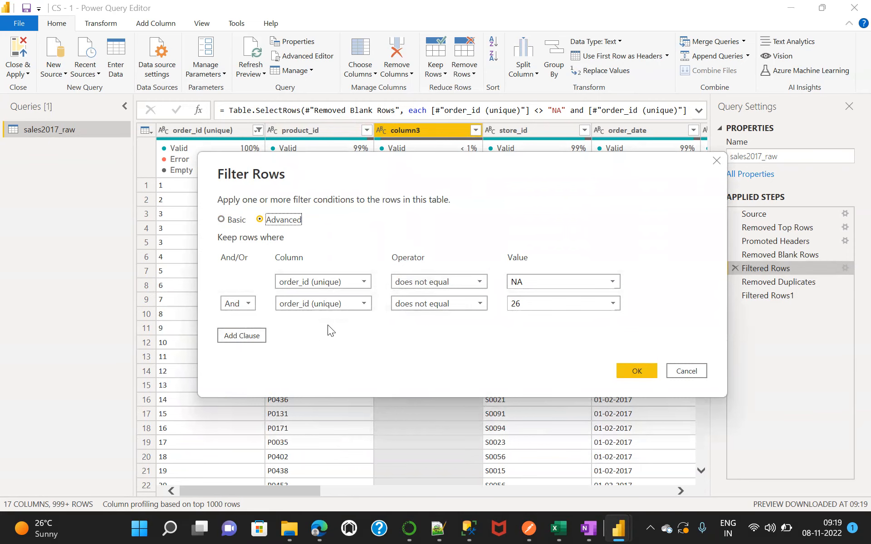
click(692, 369)
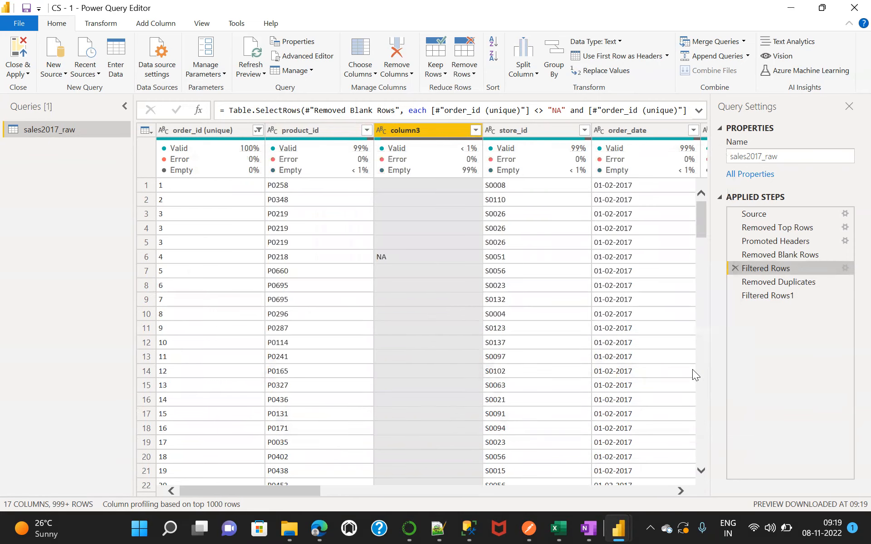
click(845, 240)
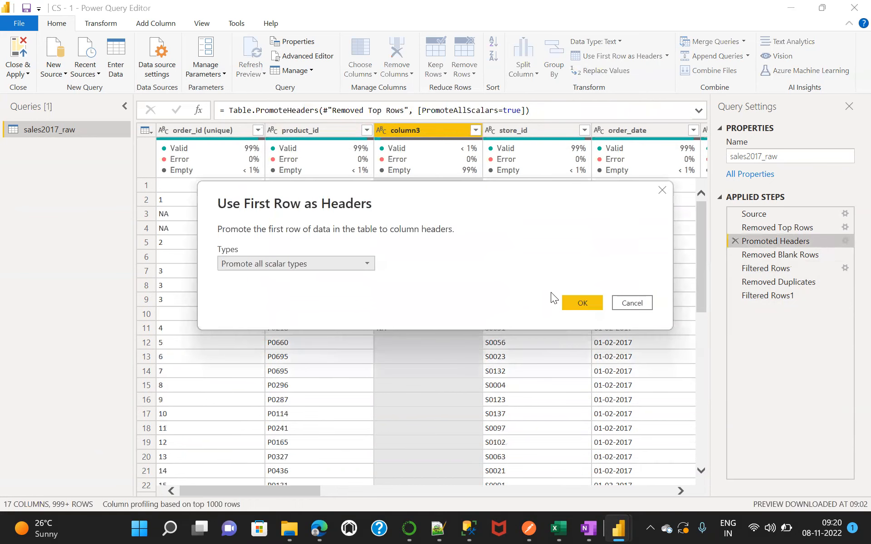
click(631, 304)
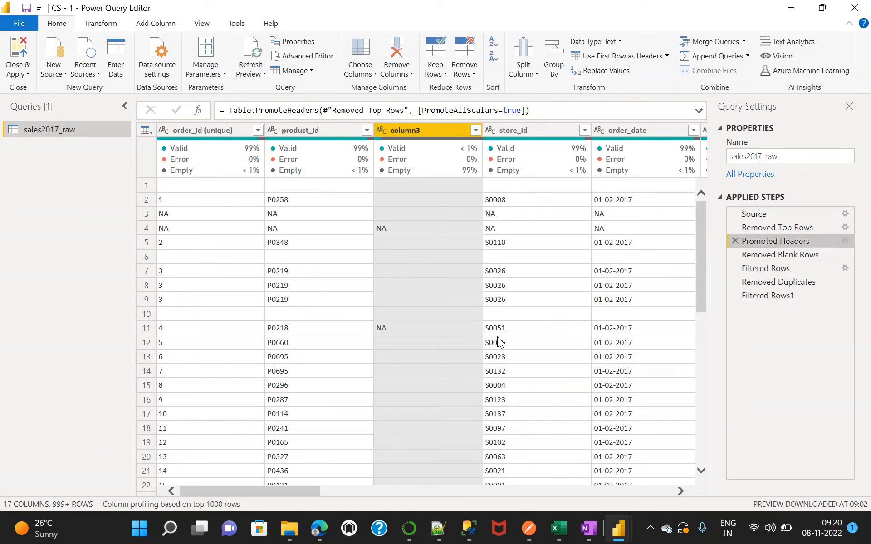
Compare the table data at the Filtered Rows, Removed Duplicates and Filtered Rows1 steps.
click(779, 283)
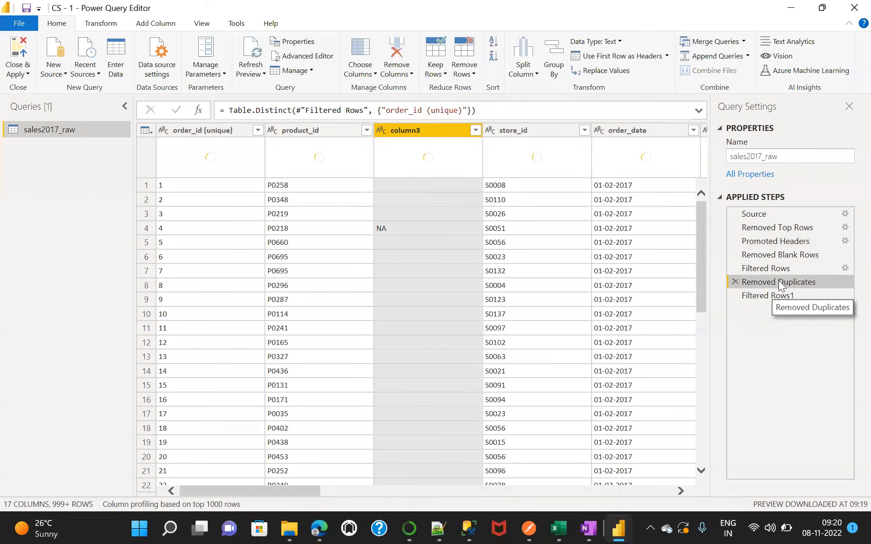
click(764, 268)
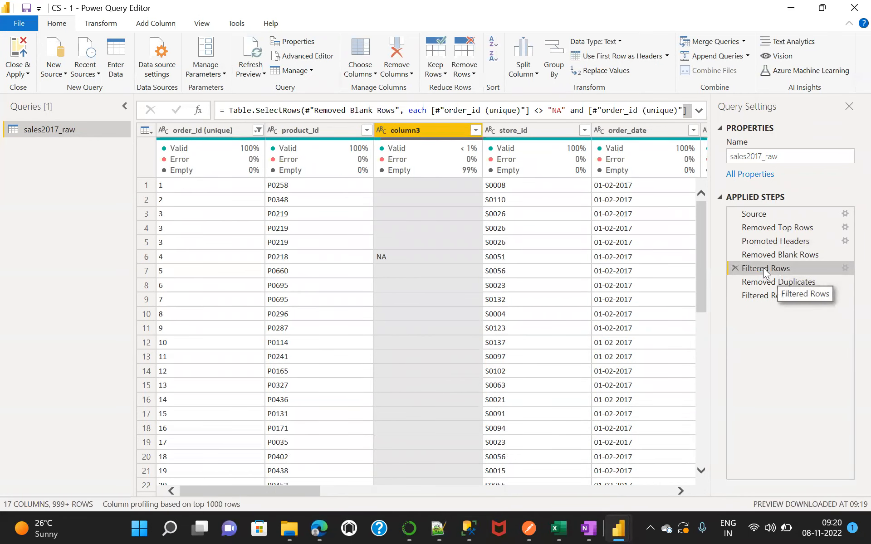
click(781, 285)
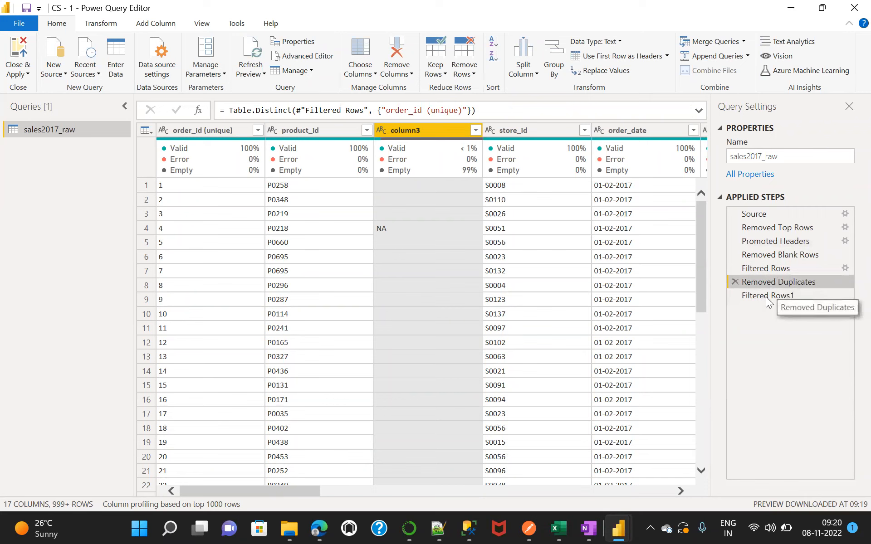
click(767, 268)
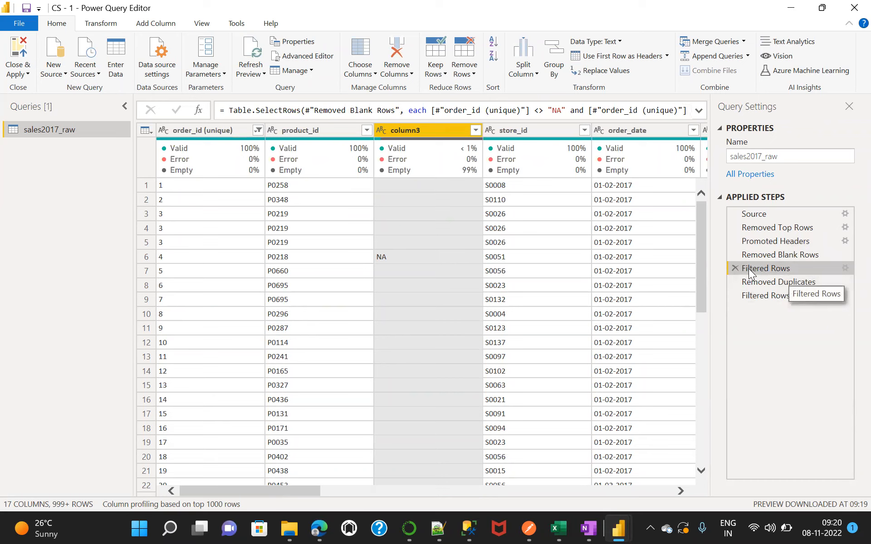
click(765, 285)
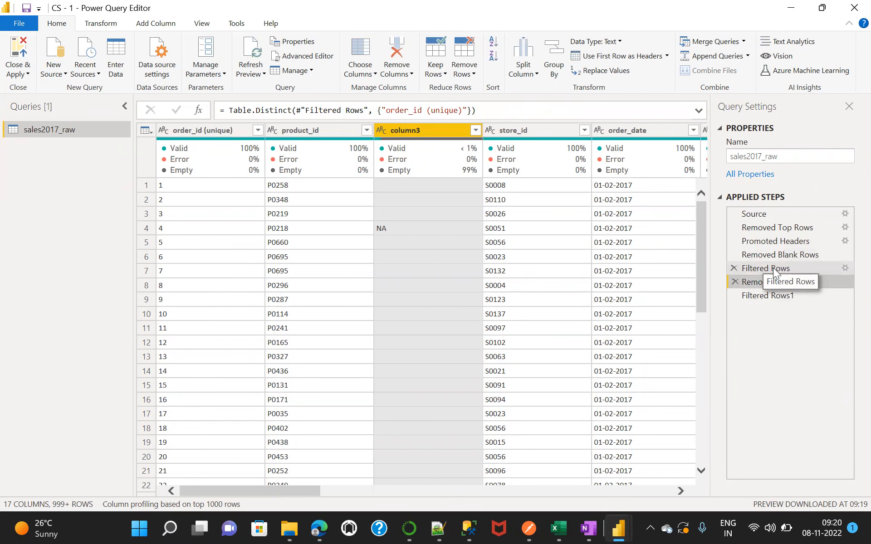
click(769, 295)
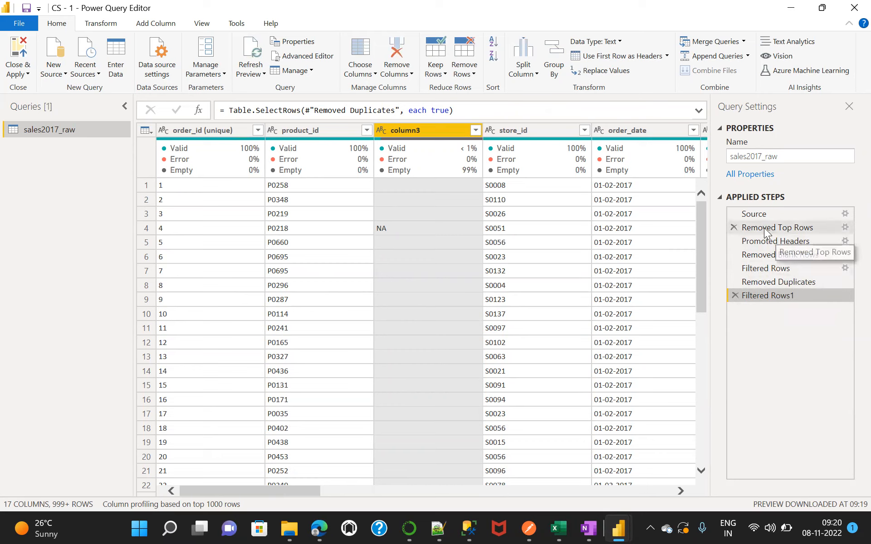
click(767, 281)
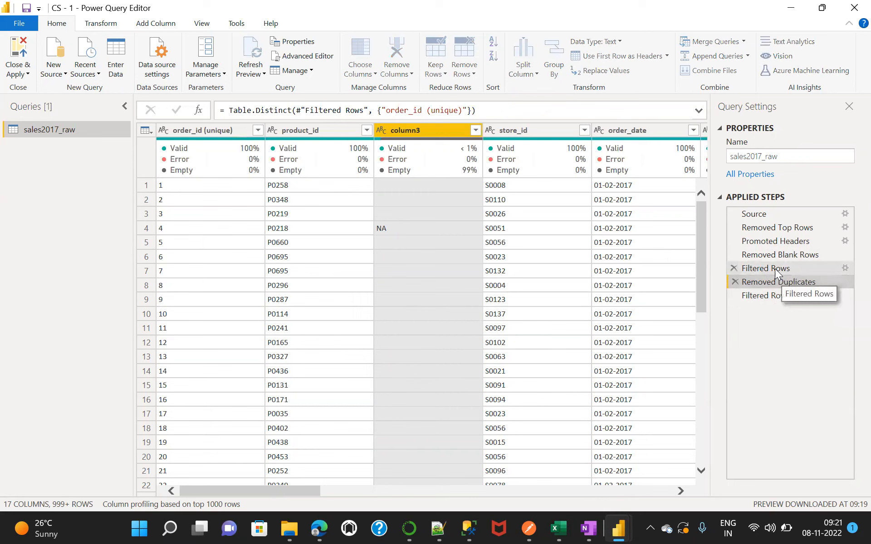
click(769, 269)
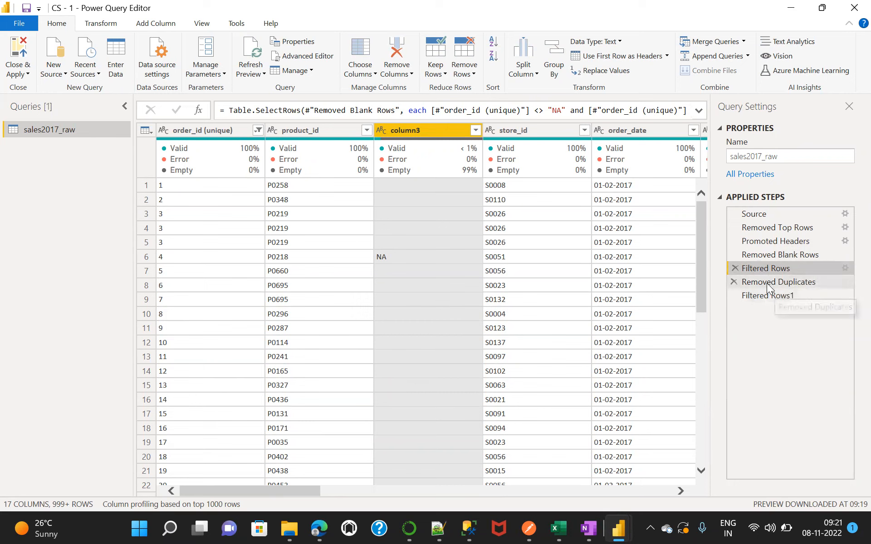
click(763, 283)
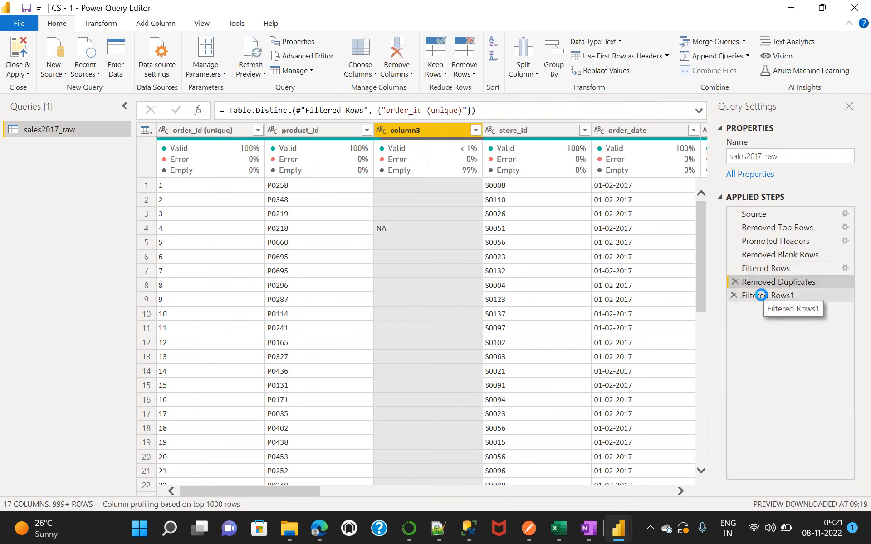
Remove column3 from the sales2017_raw table after the Filtered Rows1 step.
click(761, 295)
right_click(415, 130)
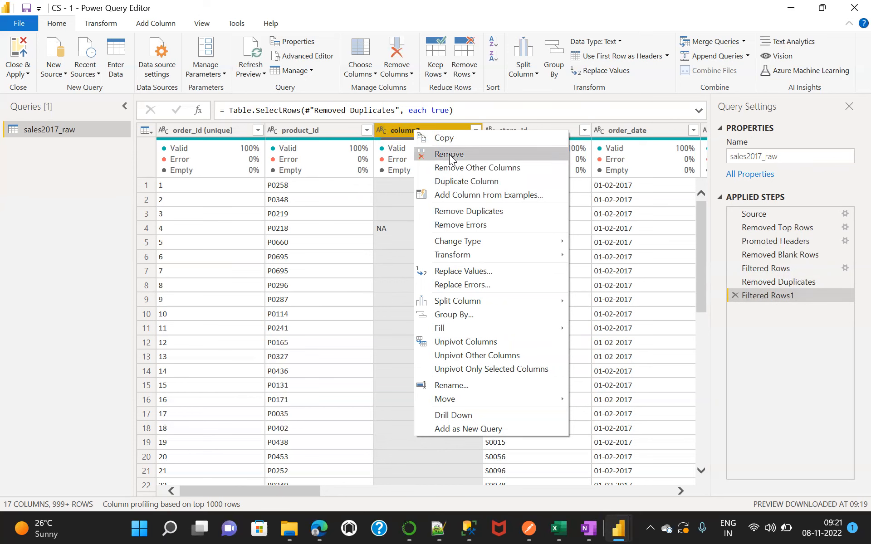
click(450, 155)
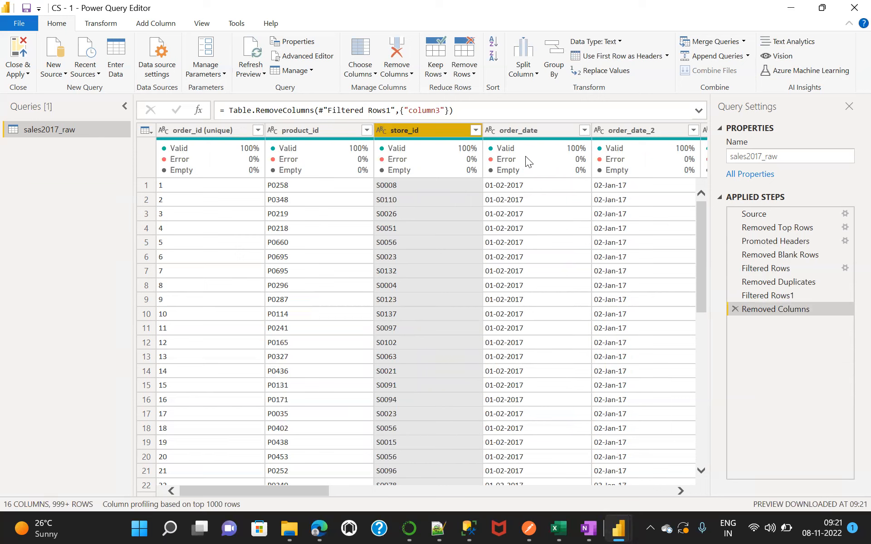
Examine the column quality details of the product_id, order_id (unique), store_id and order_date_2 columns.
mouse_move(309, 147)
mouse_move(216, 145)
mouse_move(426, 158)
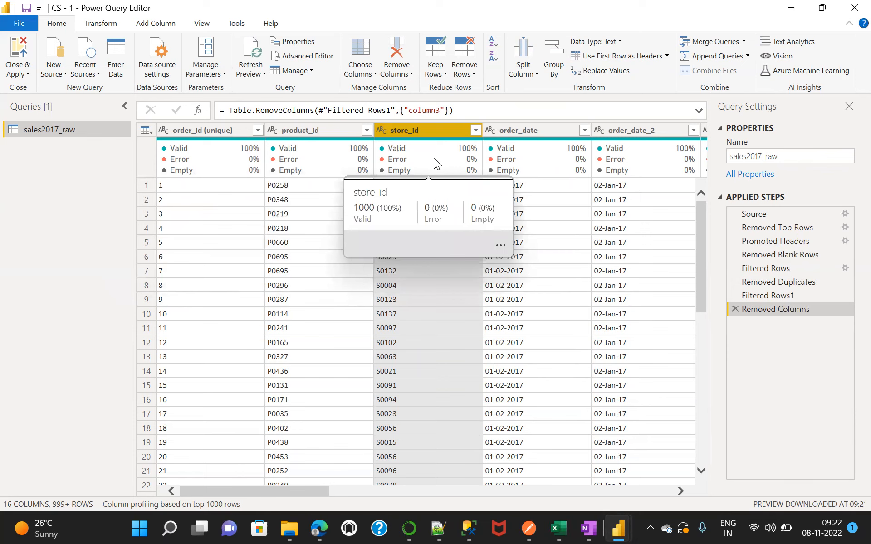
mouse_move(623, 154)
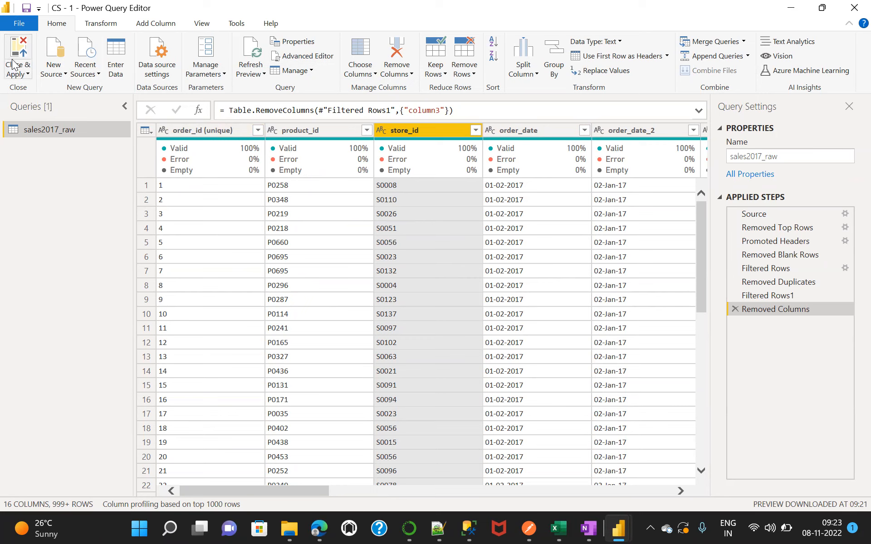
Apply the query changes to the CS - 1 report and close the Power Query Editor.
click(27, 73)
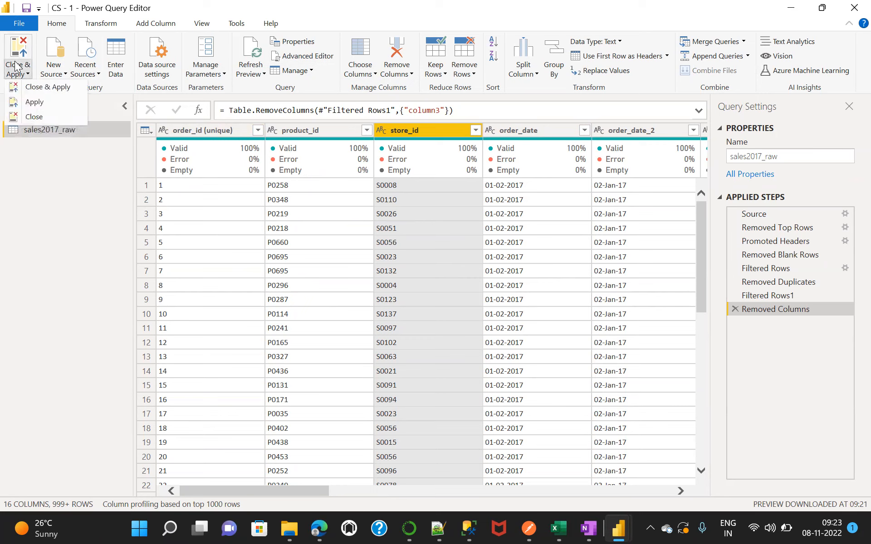
click(32, 86)
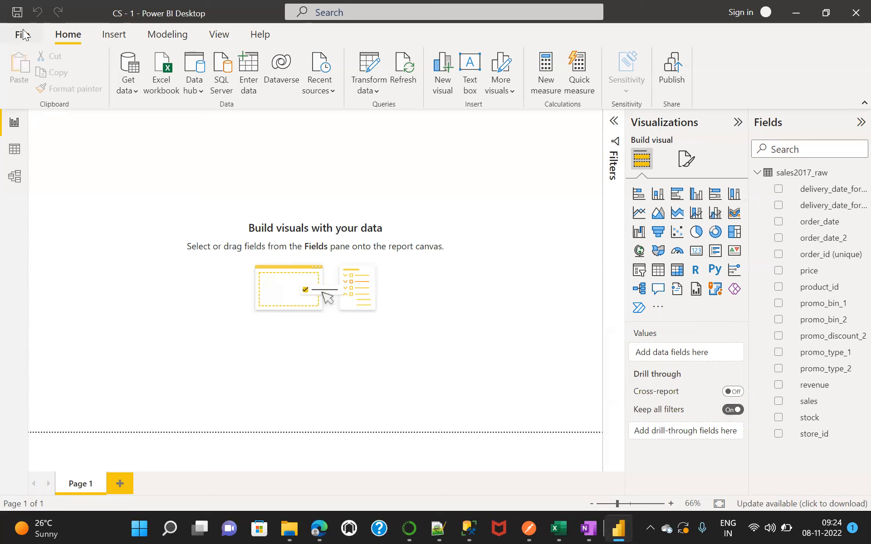
Look at the sales2017_raw table in the model view and return to the report view.
click(14, 127)
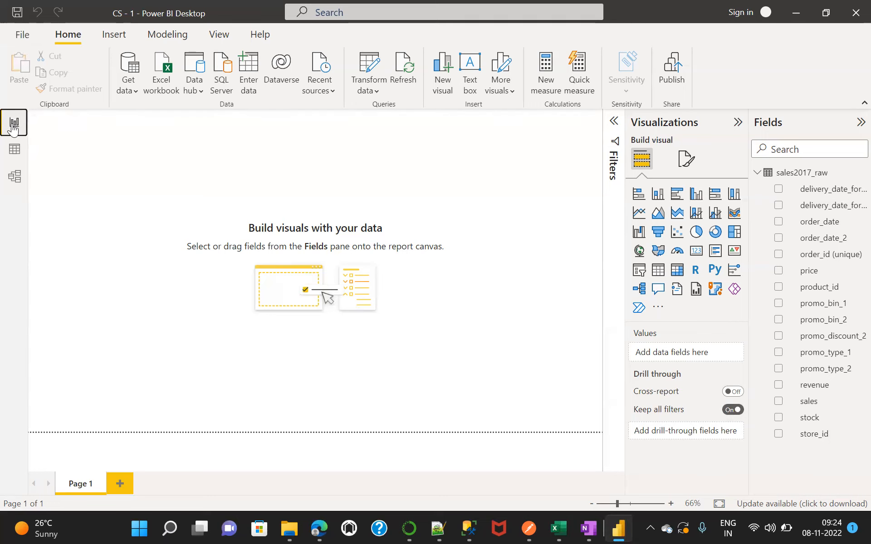
click(18, 156)
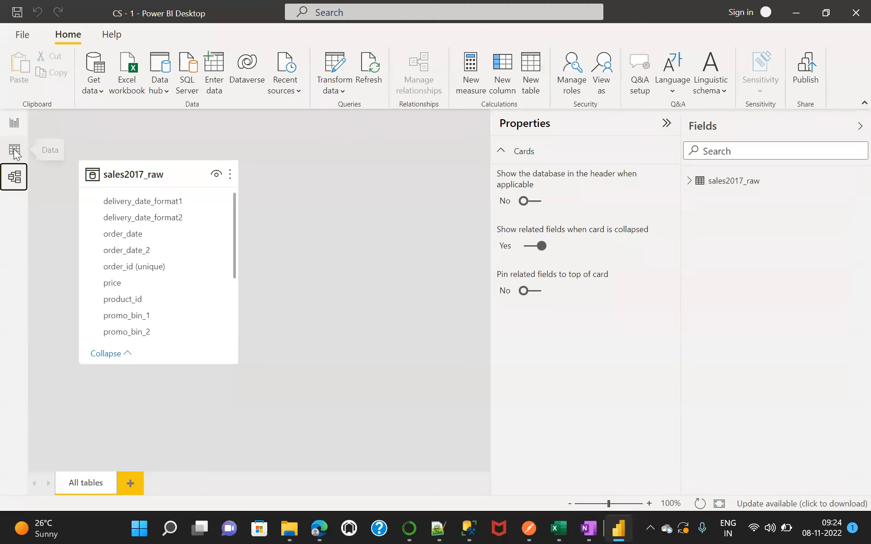
click(15, 123)
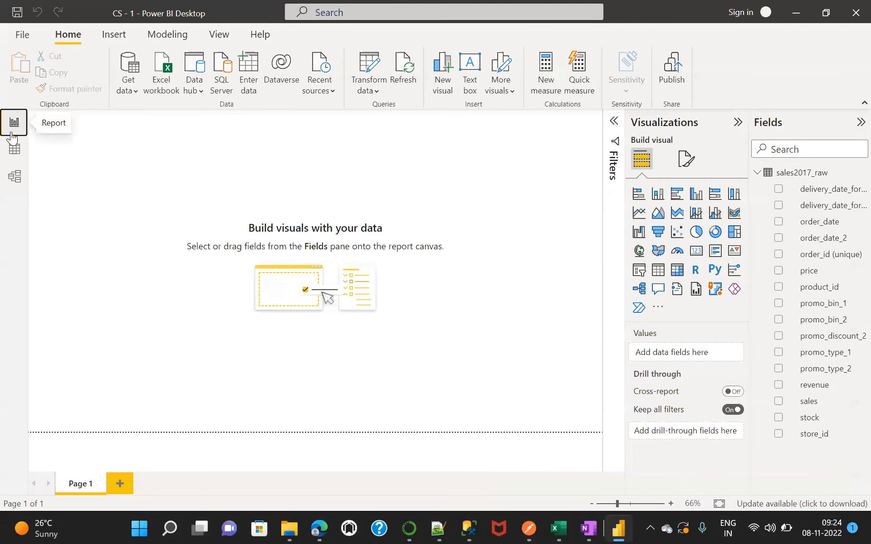
Look through the sales2017_raw table in the data, model and report views, finishing in the data view.
click(14, 150)
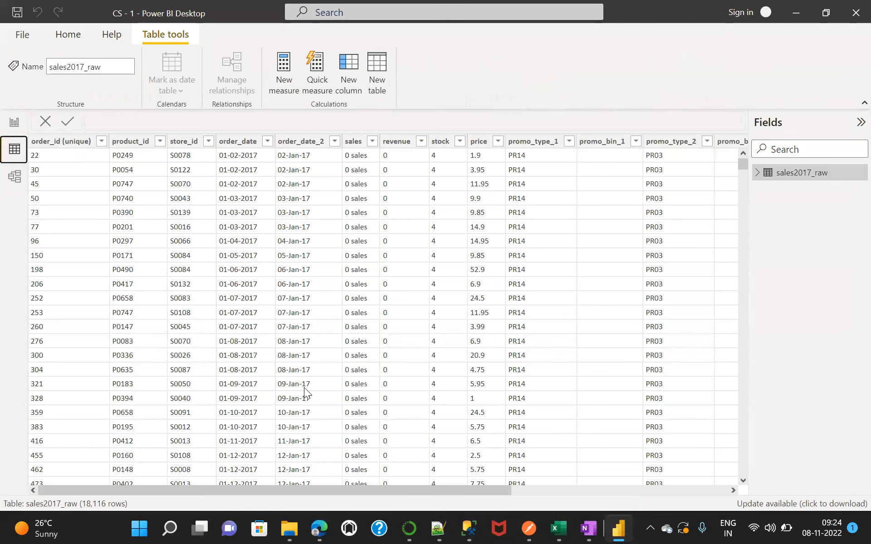
drag(288, 484, 191, 500)
click(15, 177)
click(14, 152)
click(14, 122)
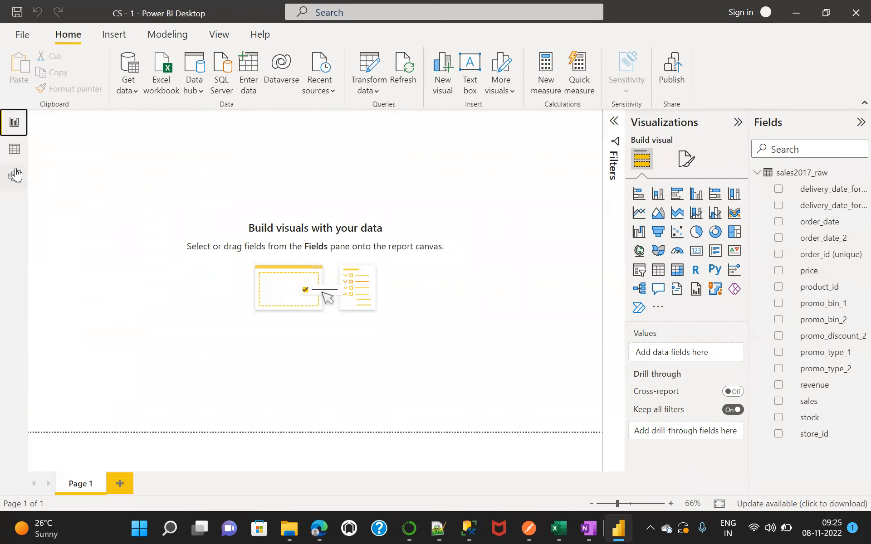
click(15, 152)
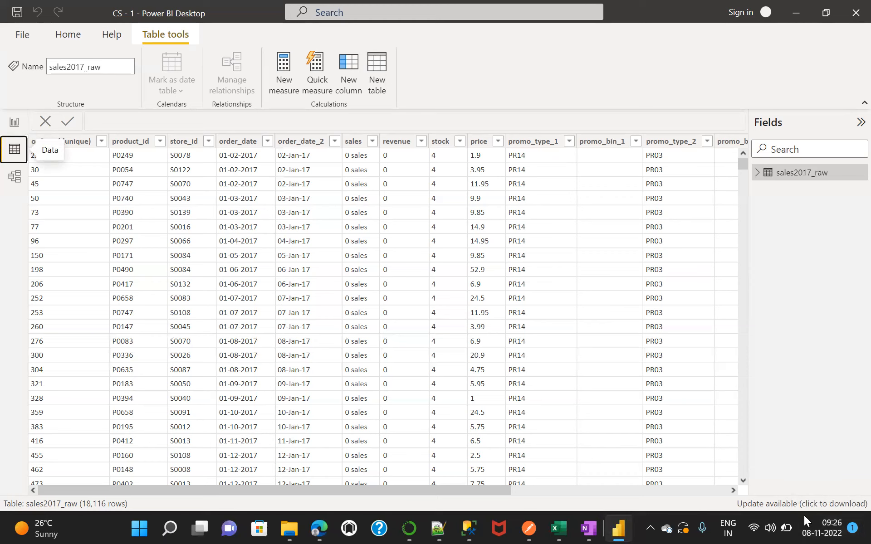
click(823, 524)
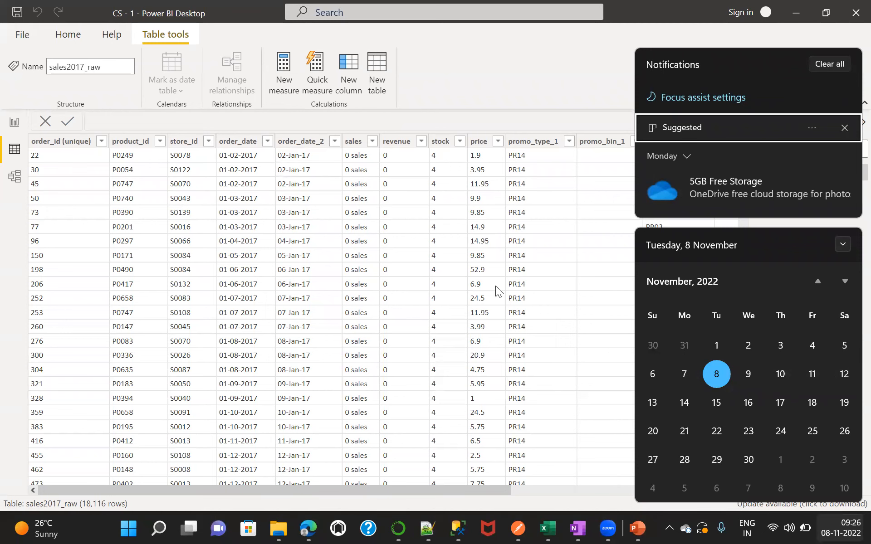
click(426, 76)
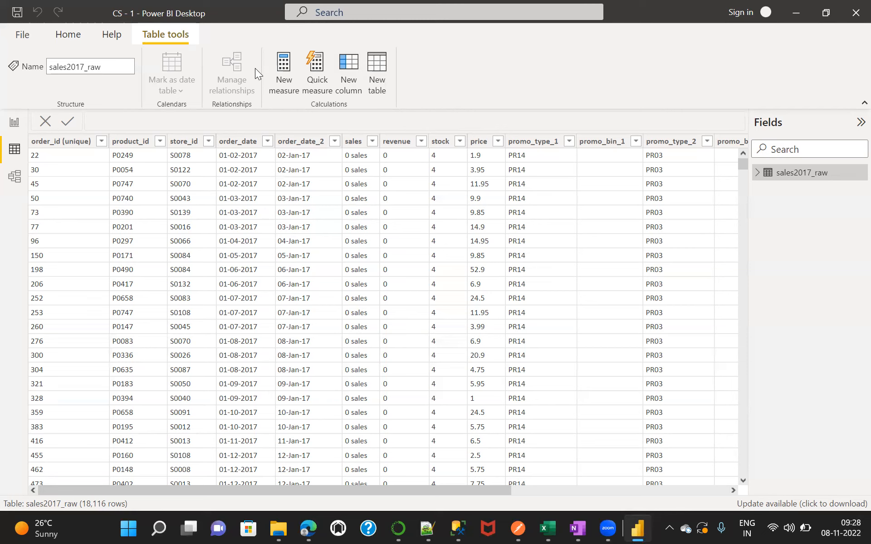
Start saving the report under a file name in the CS-1 folder as a Power BI file (*.pbix).
click(22, 35)
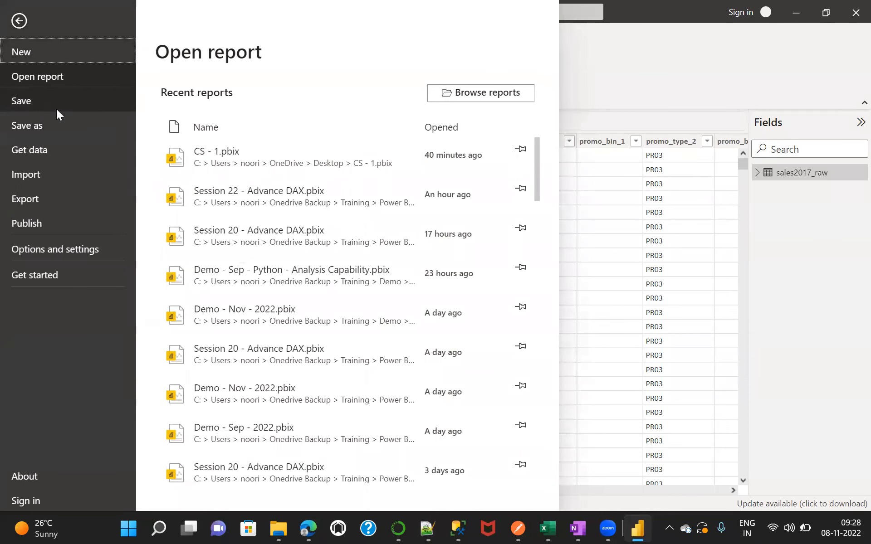
key(Escape)
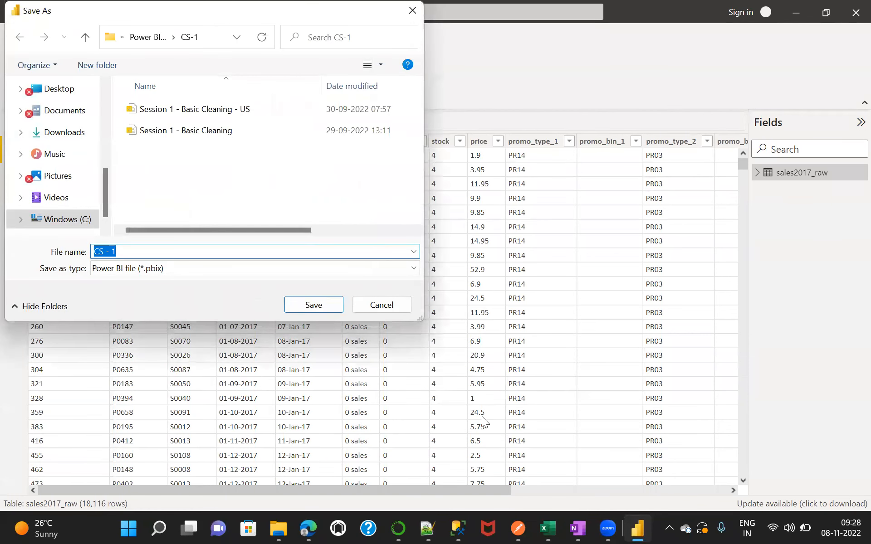
click(608, 527)
click(636, 482)
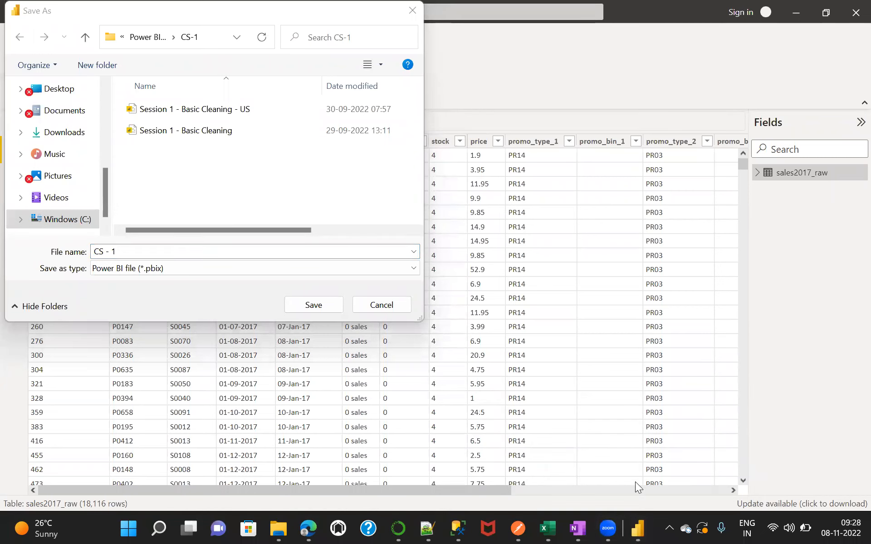